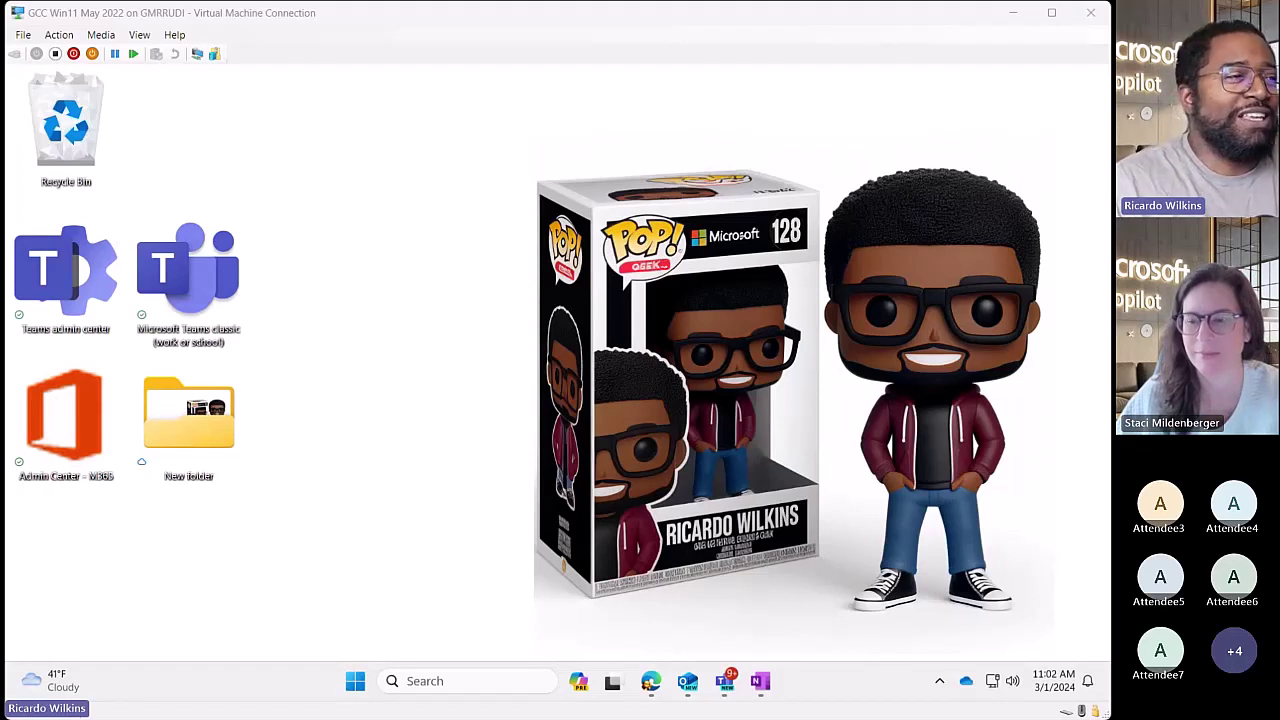
- Open OneNote maximized, look over its Insert and Home commands, and minimize it
left_click(763, 683)
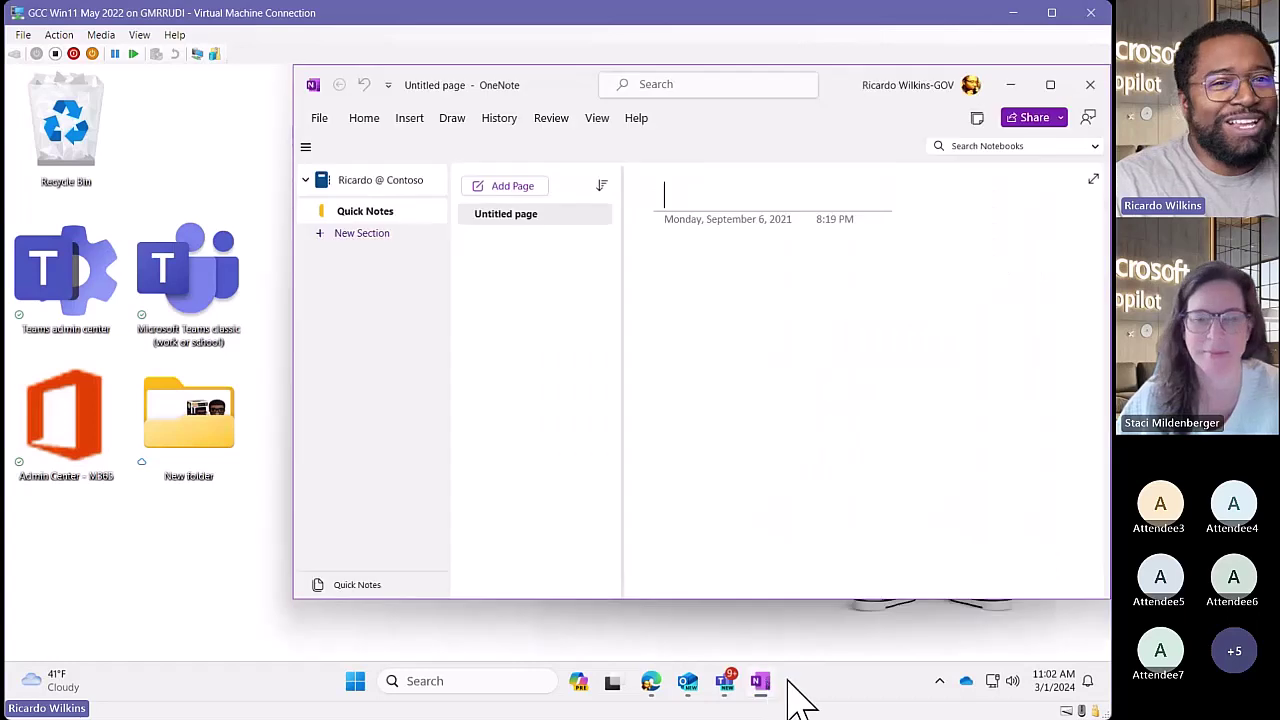
left_click(1051, 86)
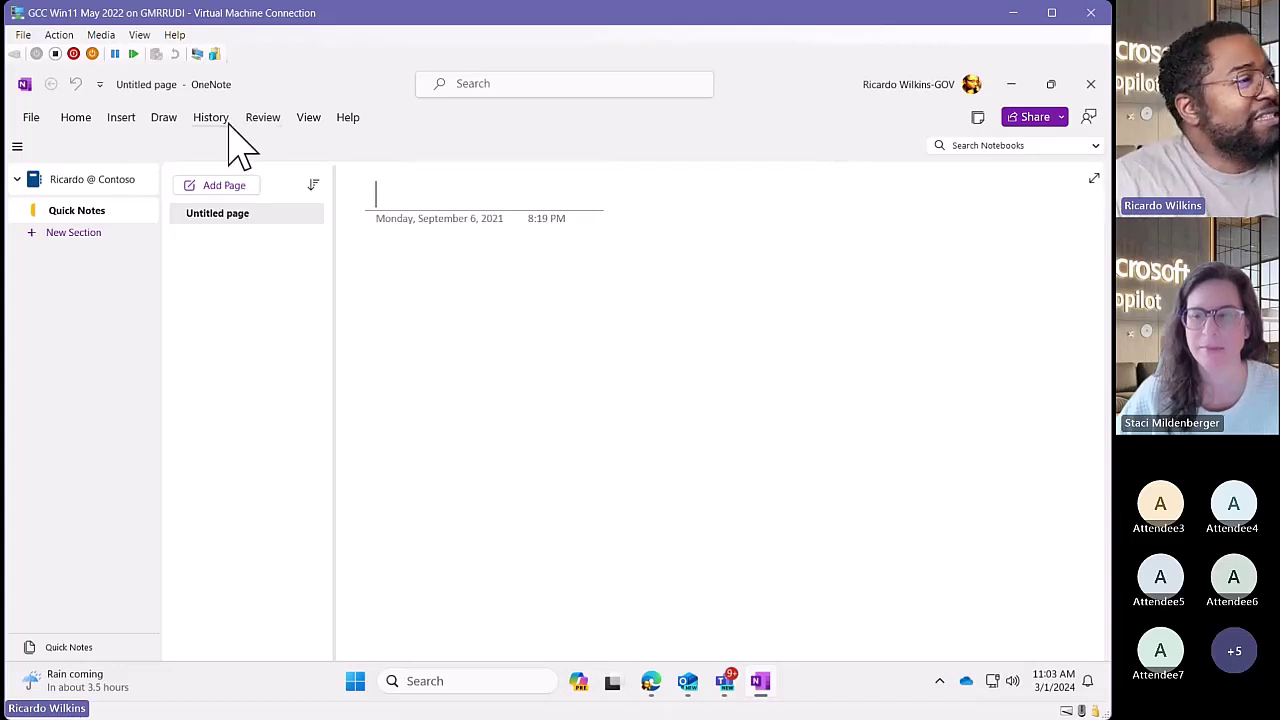
left_click(125, 122)
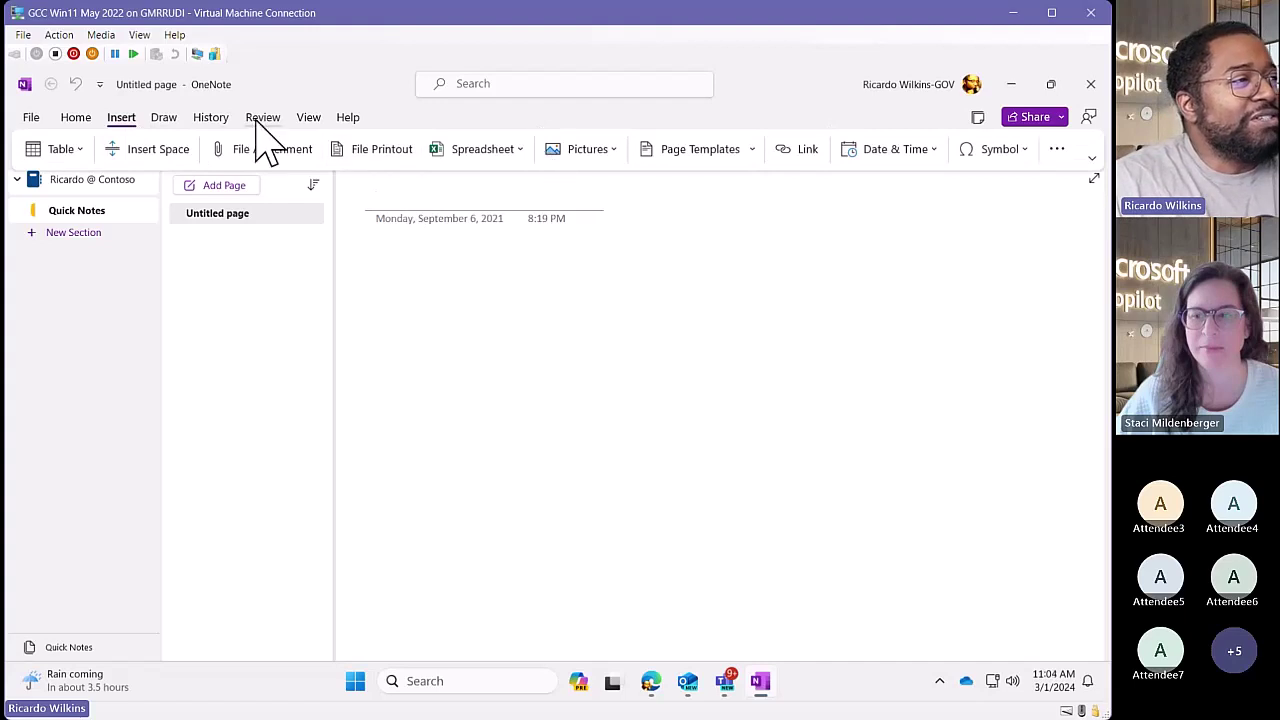
left_click(72, 120)
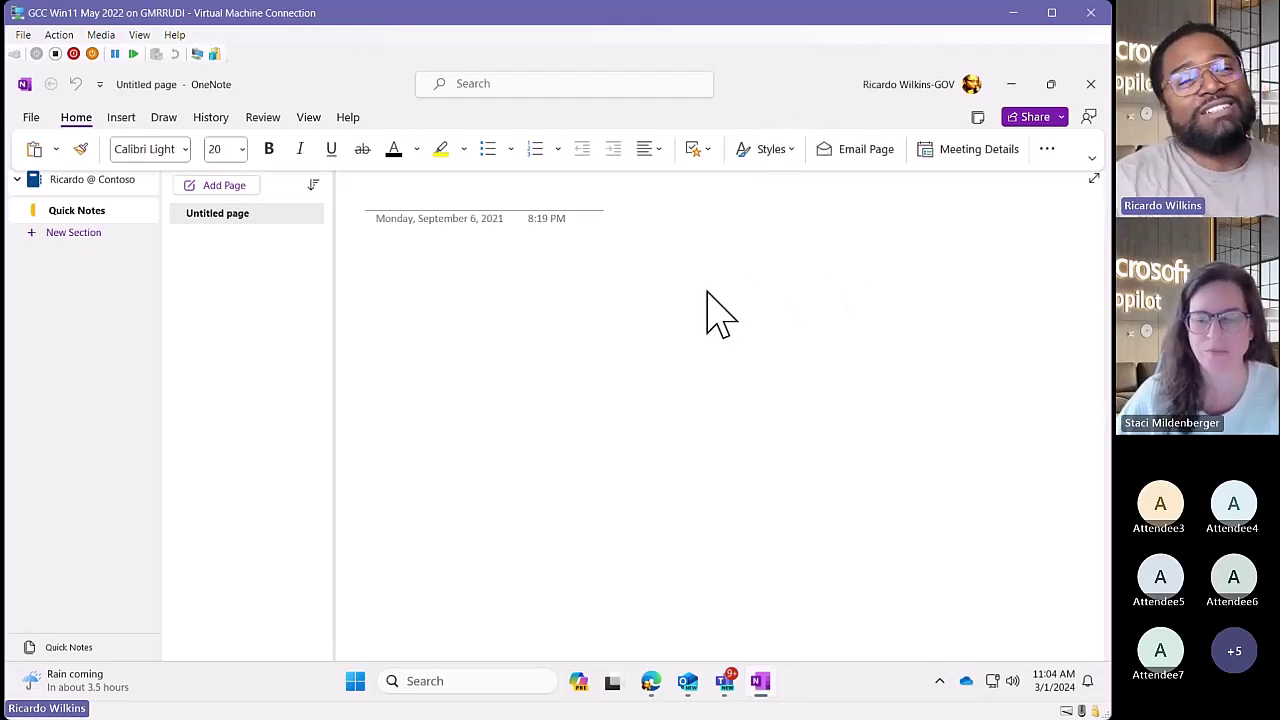
left_click(1013, 84)
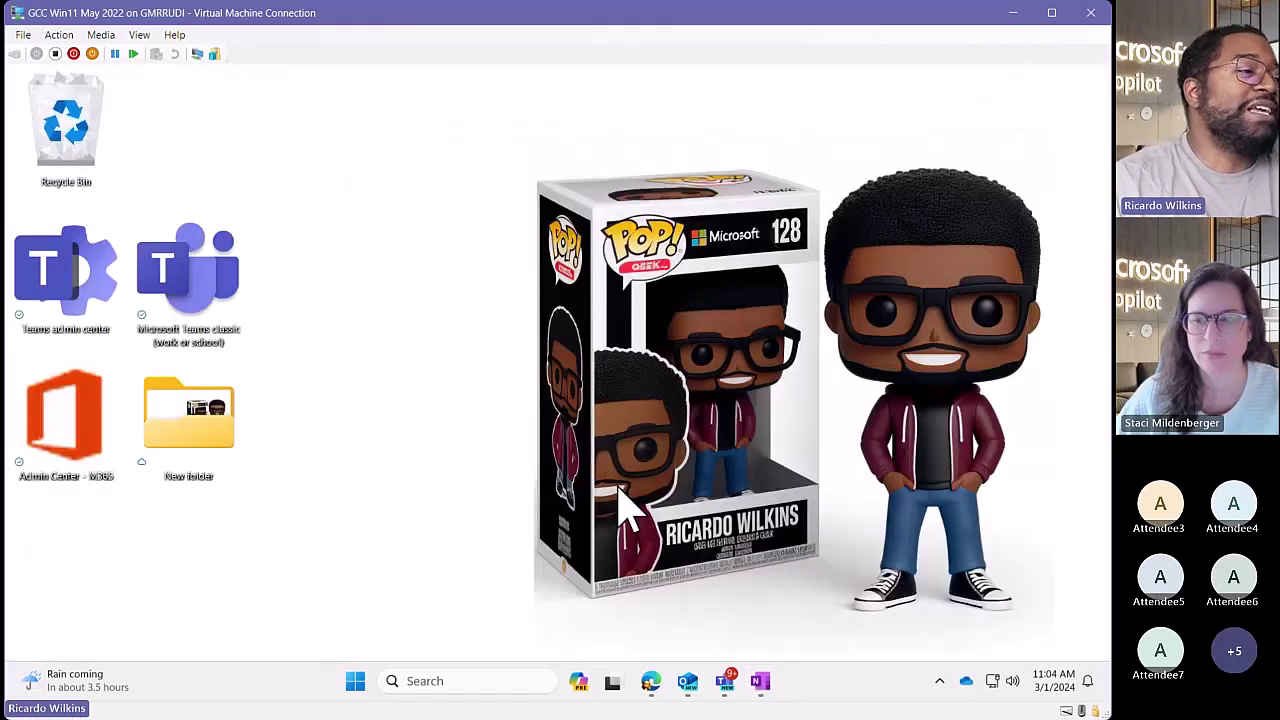
- Switch to Microsoft Teams and open the General channel of the Project Team - Morale Event team
left_click(725, 686)
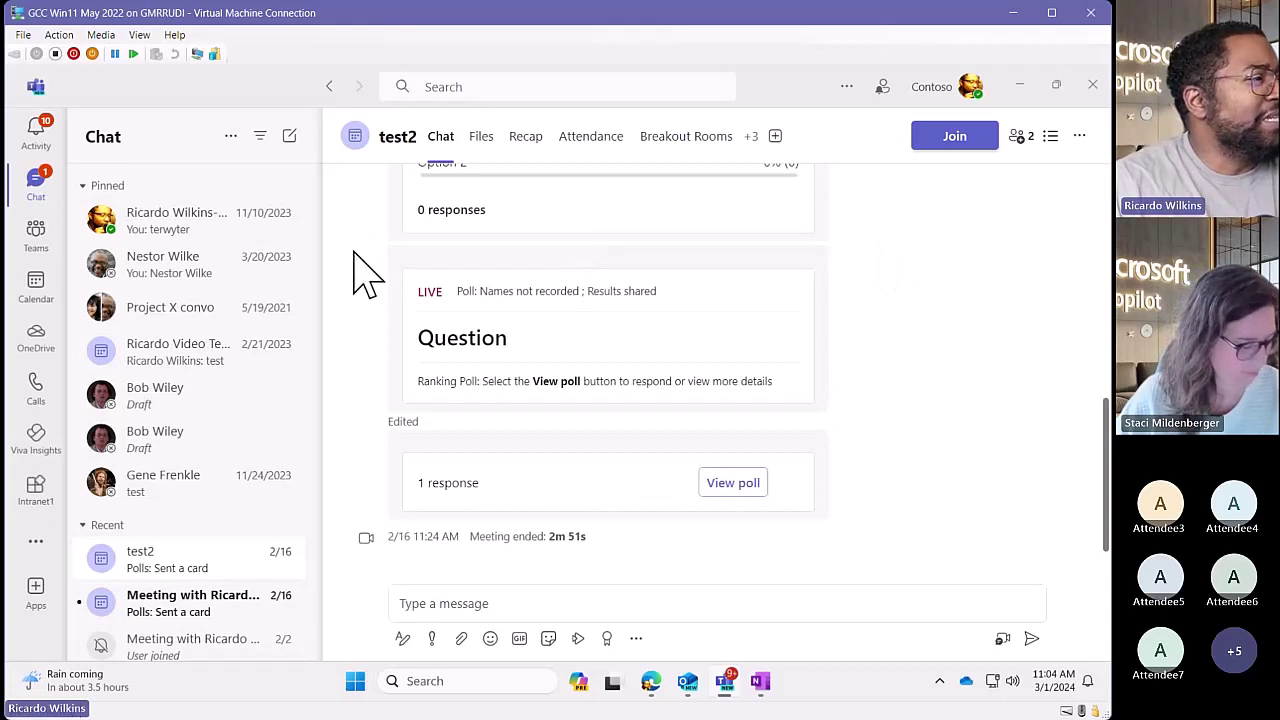
left_click(38, 240)
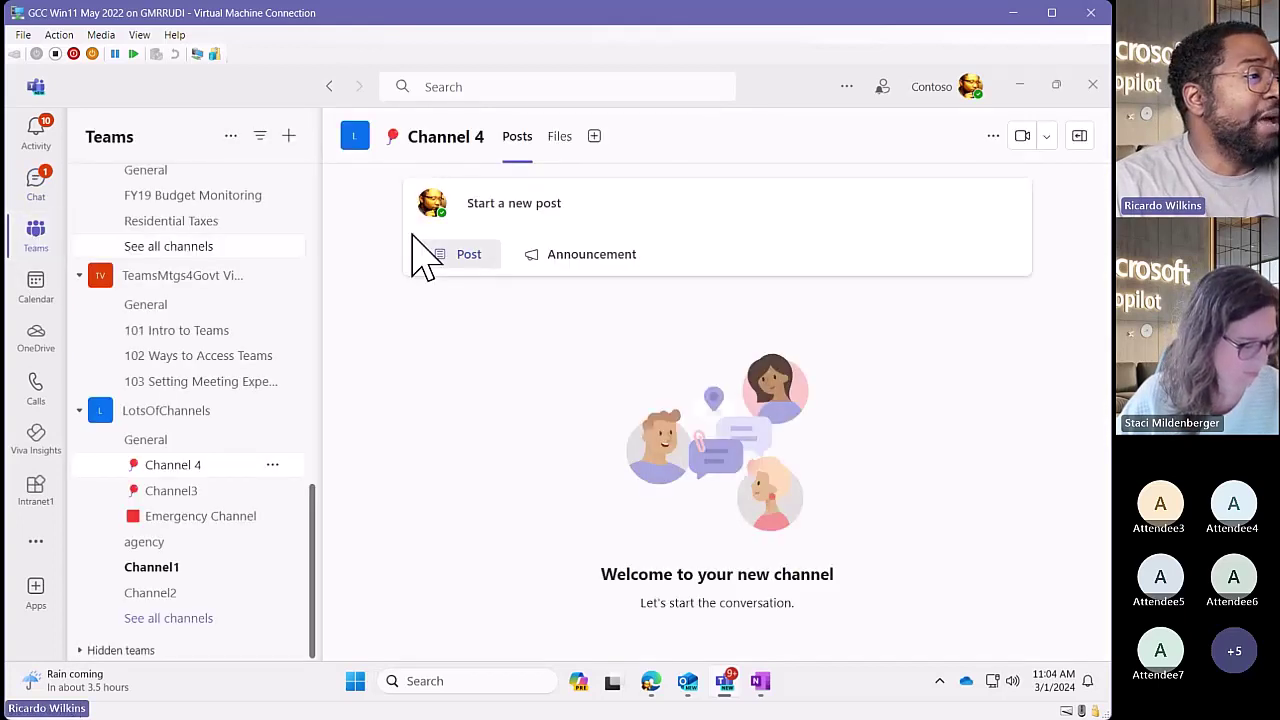
scroll(262, 400, "up", 10)
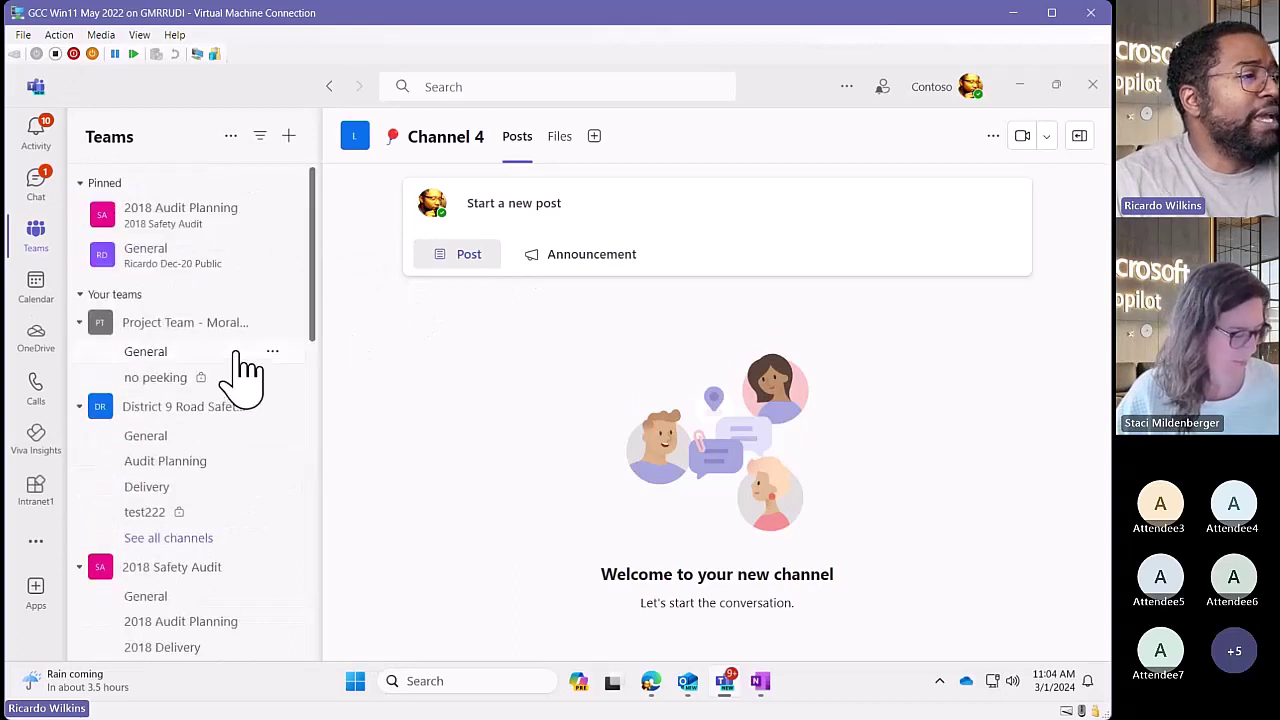
left_click(232, 353)
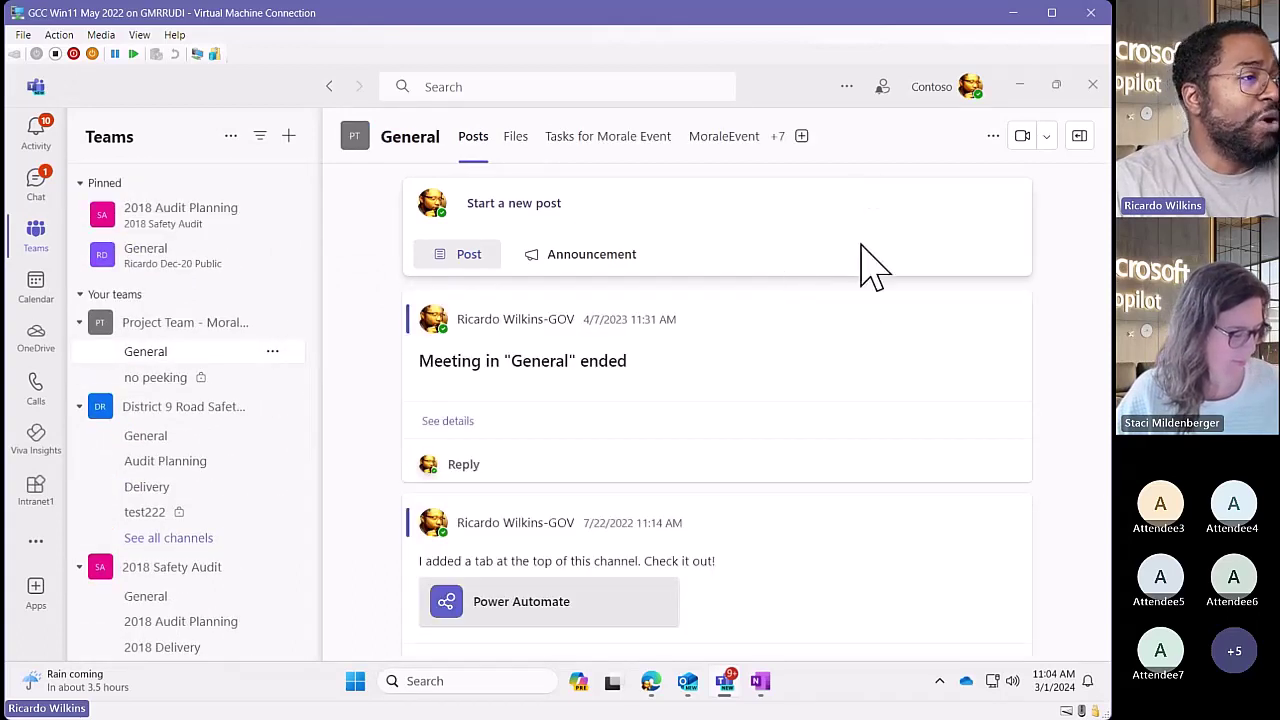
- Examine the General channel's files, the file types that can be created there, and the additional library actions
left_click(524, 140)
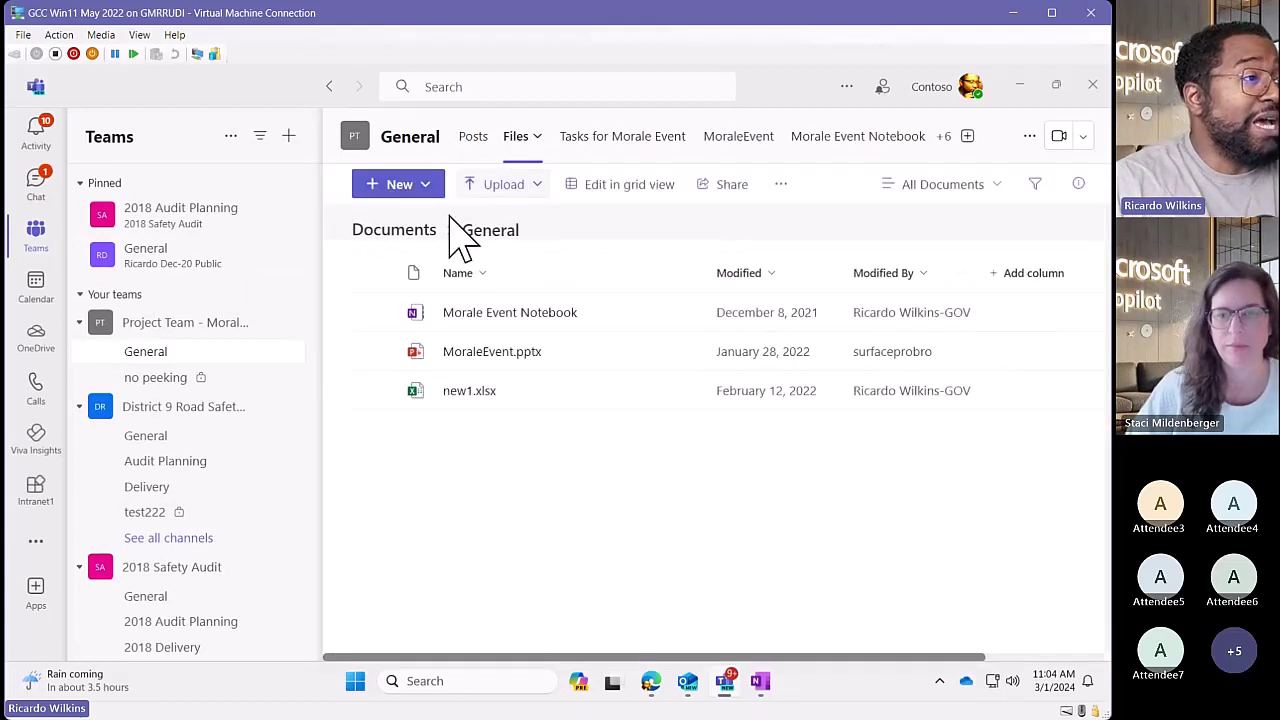
left_click(426, 189)
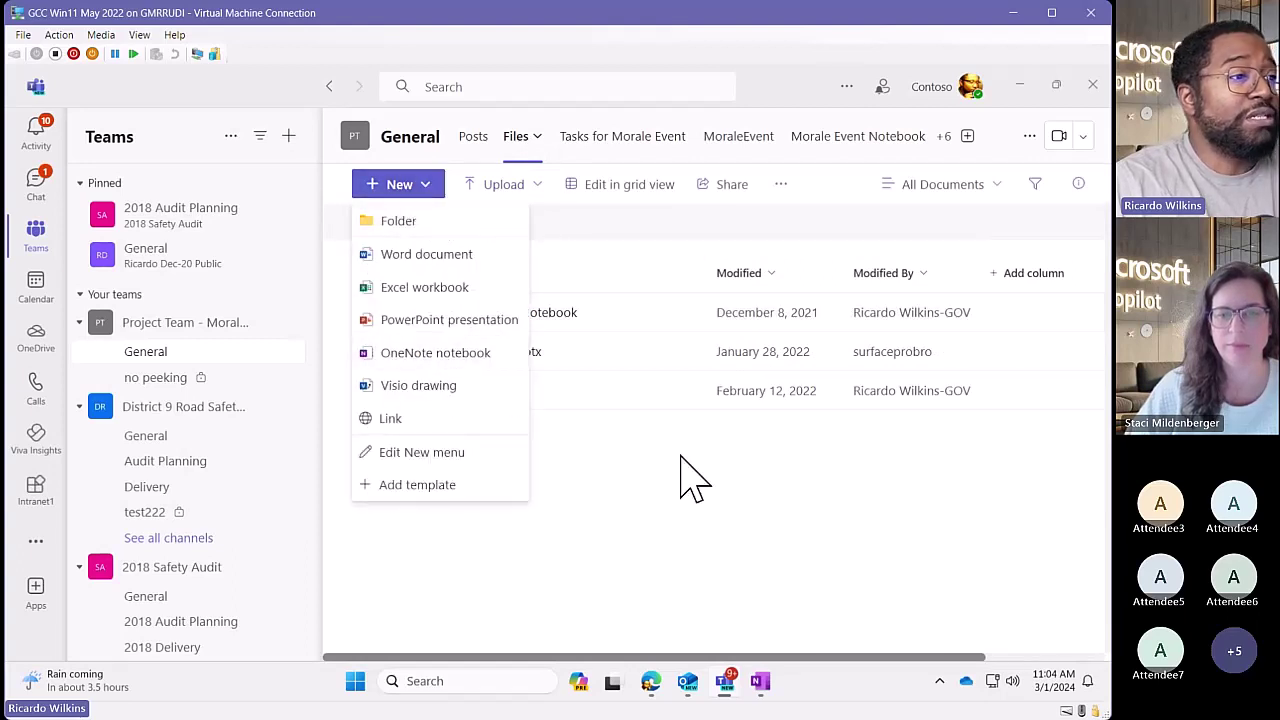
left_click(780, 482)
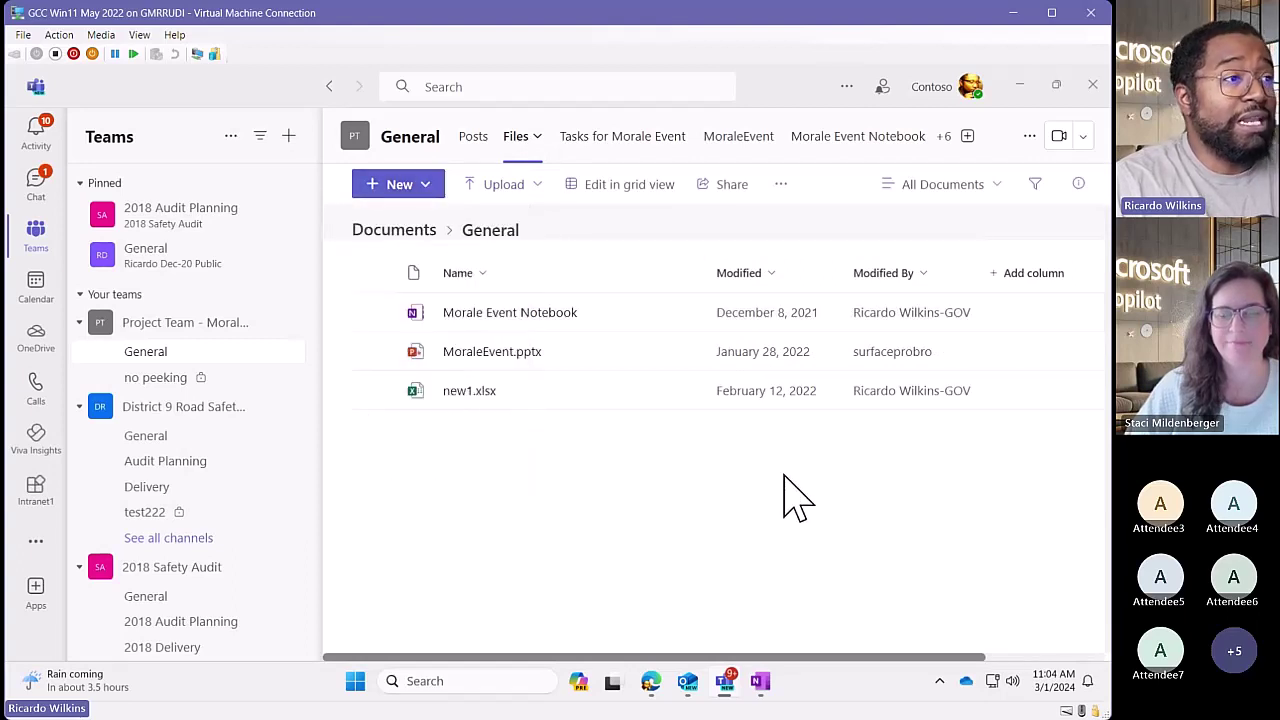
left_click(778, 186)
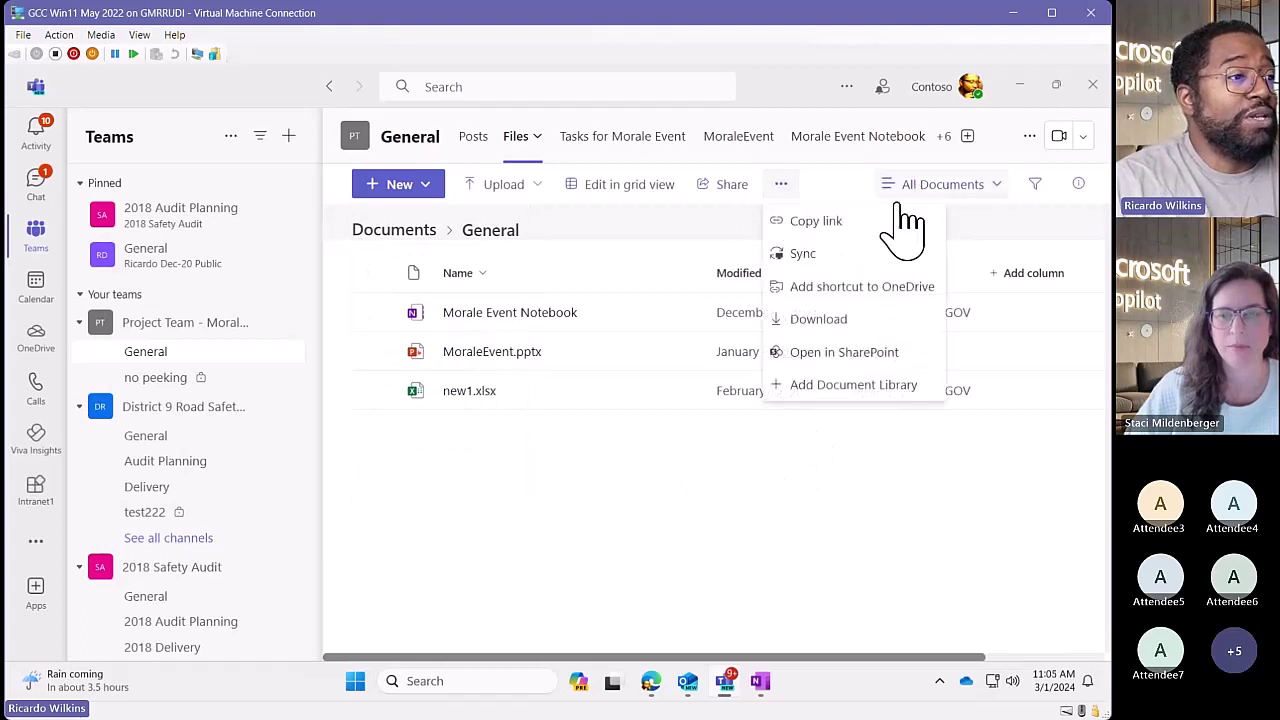
left_click(810, 515)
- Start a new post in the General channel, search the apps available for messages for "onen", and close the search
left_click(468, 140)
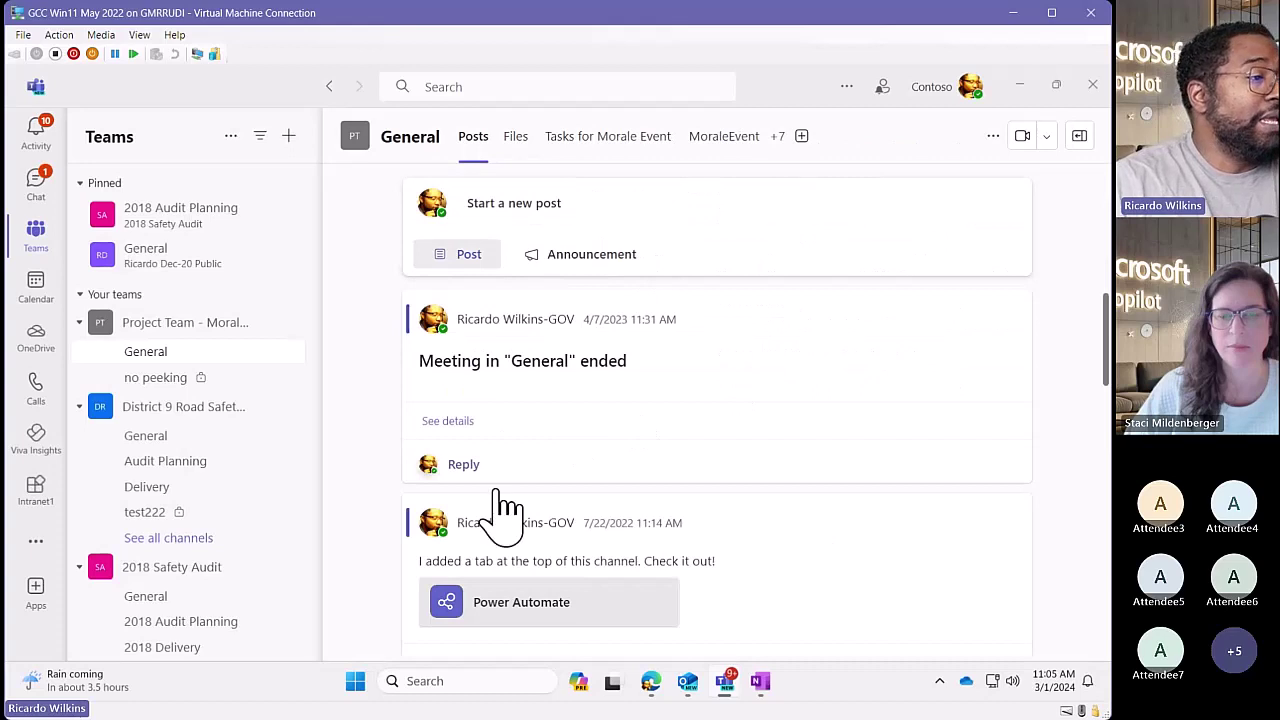
left_click(600, 240)
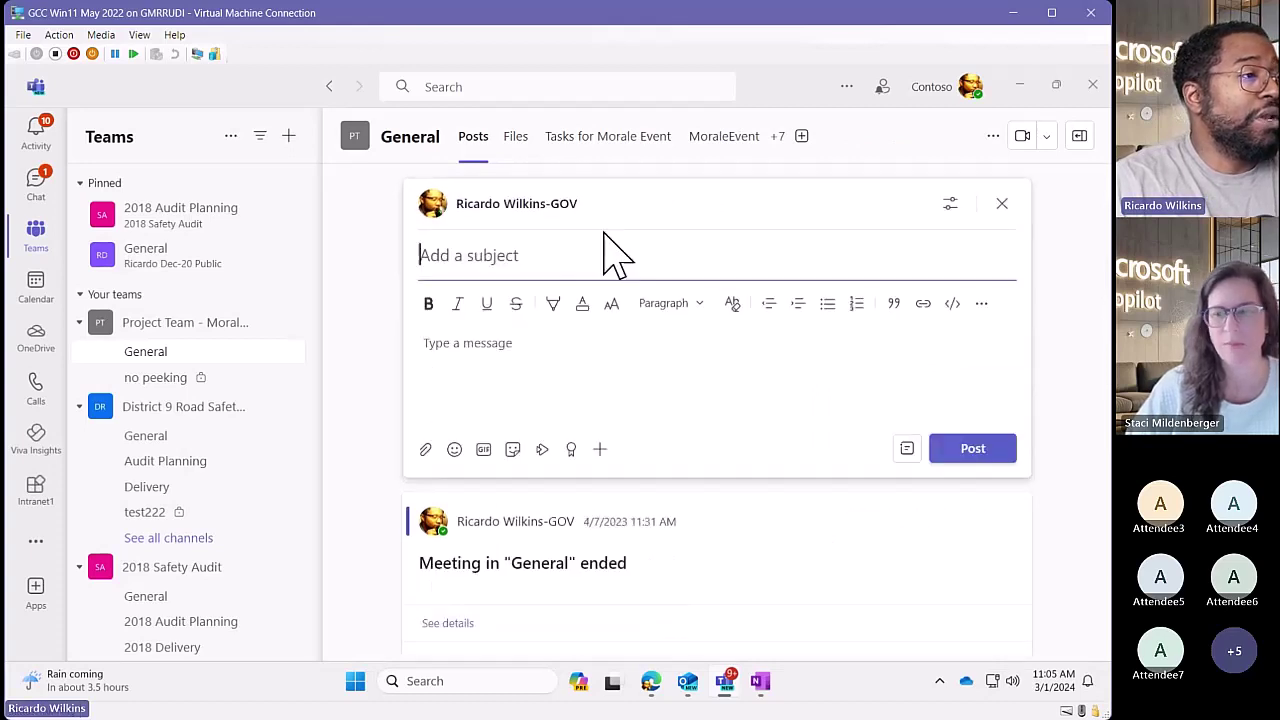
left_click(600, 450)
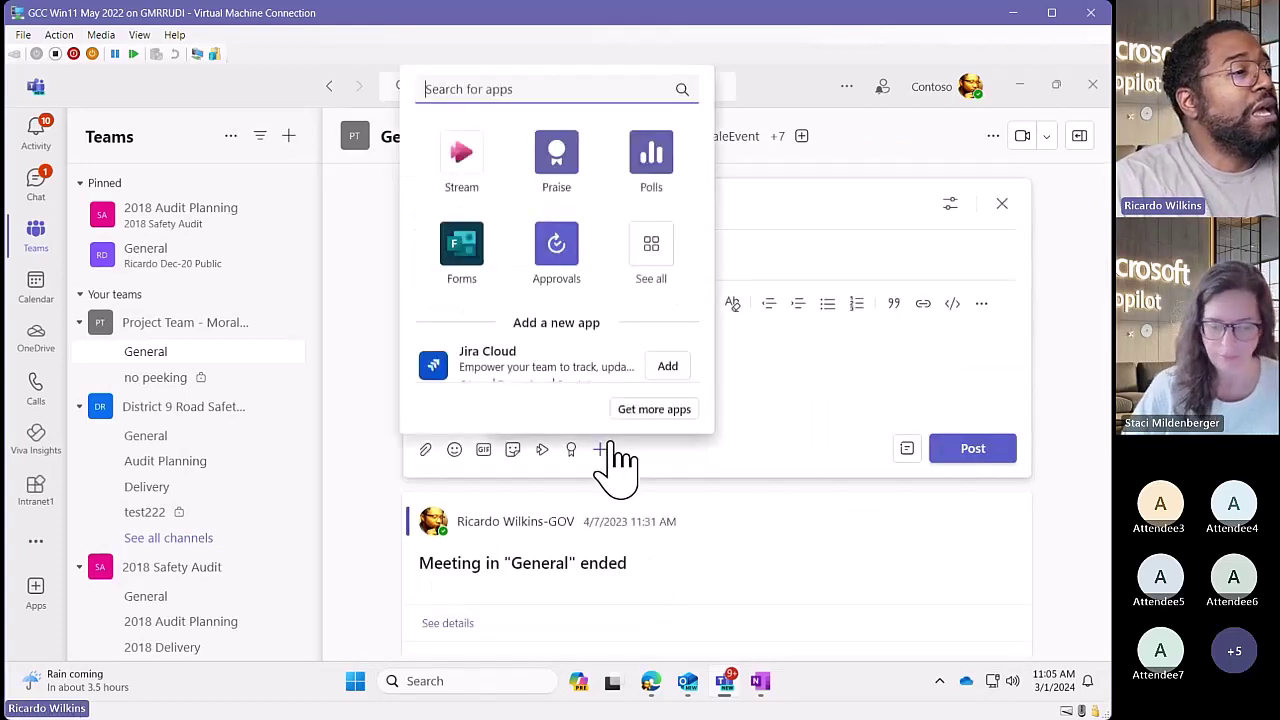
type("o")
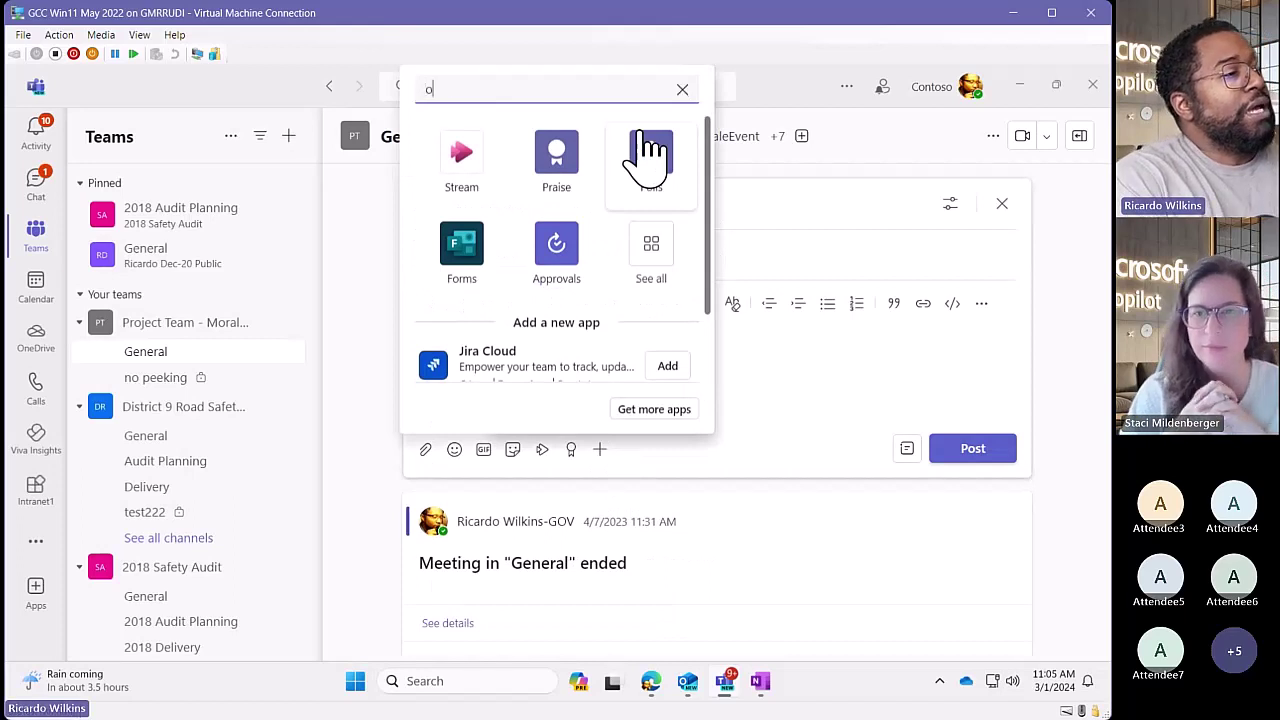
type("nen")
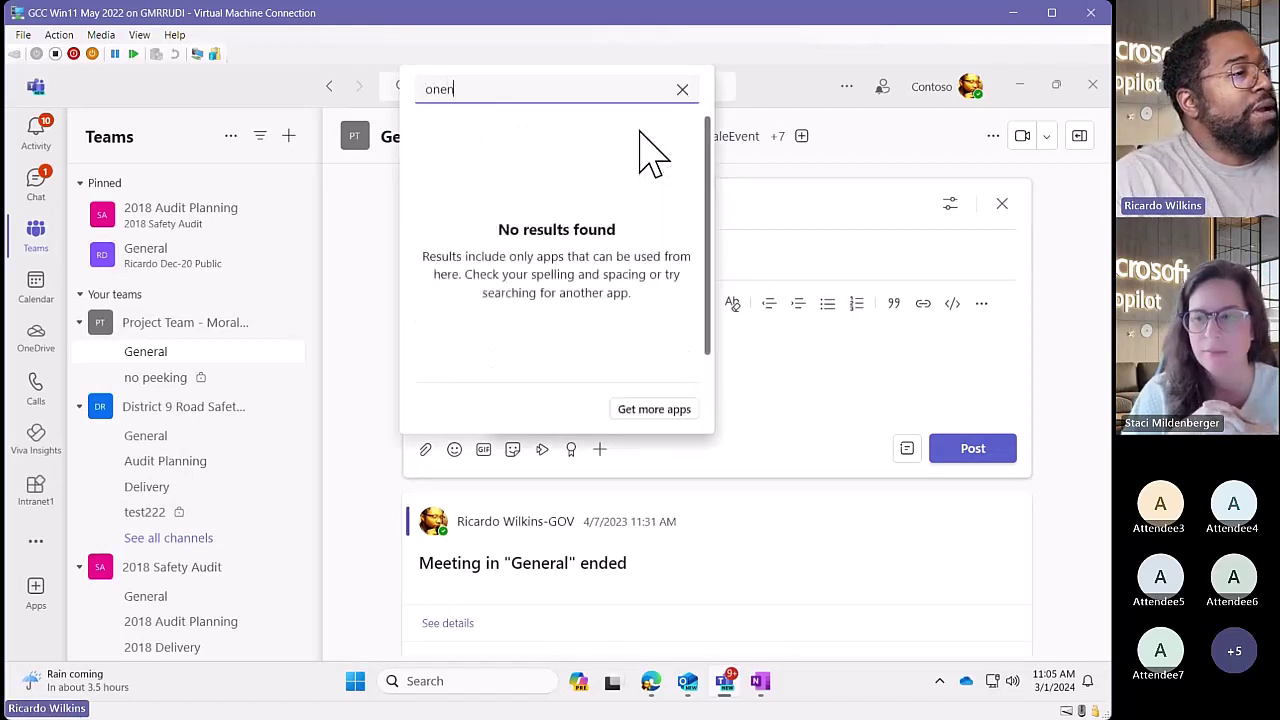
left_click(681, 92)
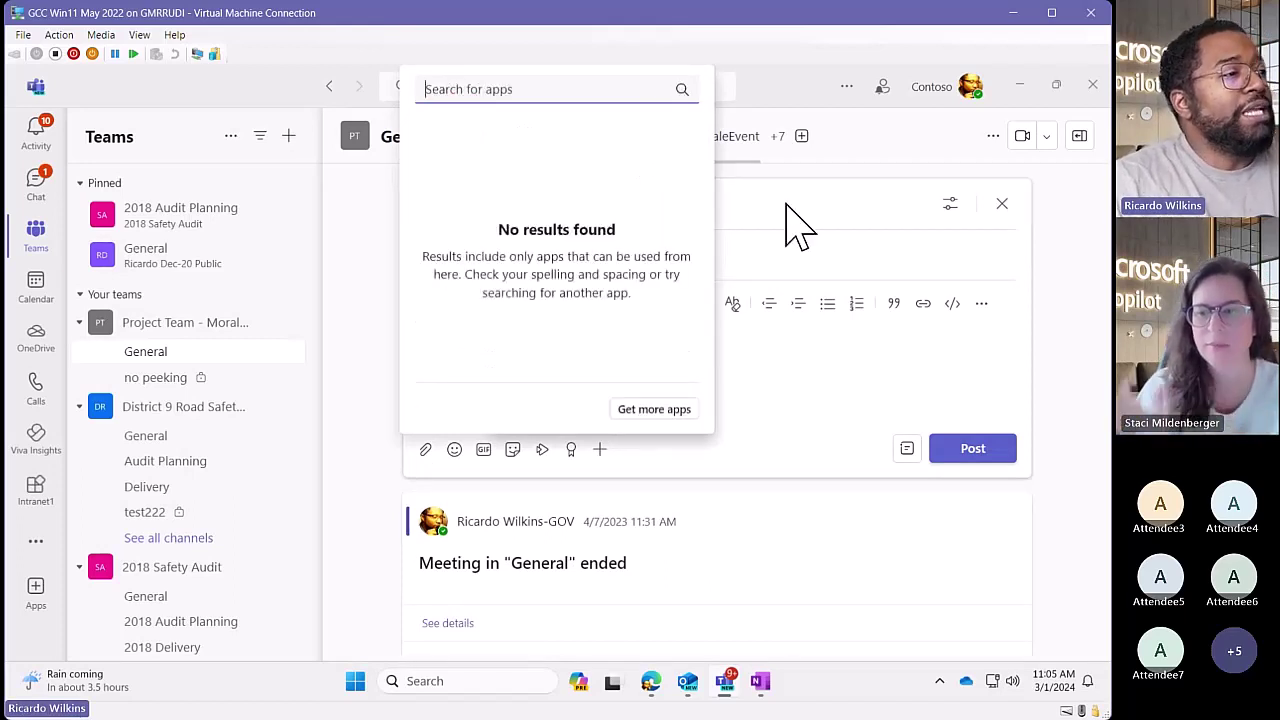
left_click(799, 363)
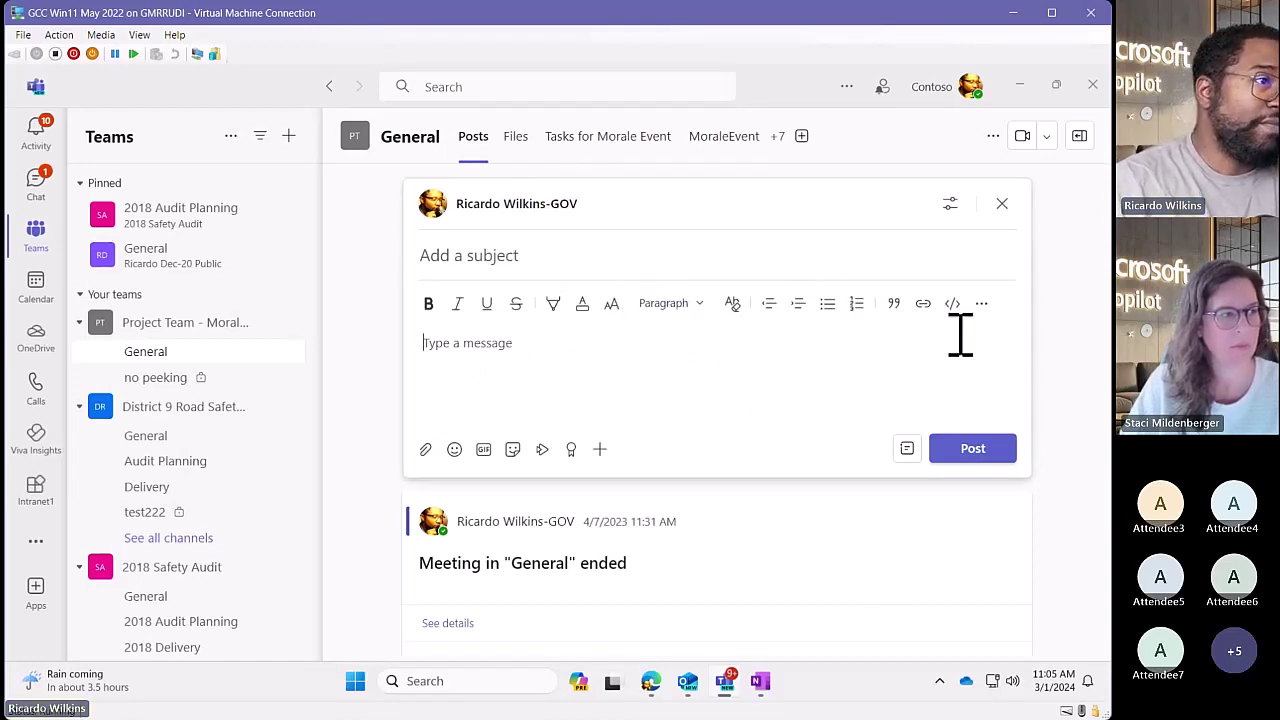
- Open the General channel's files in SharePoint and close the Copilot sidebar in the browser
left_click(524, 145)
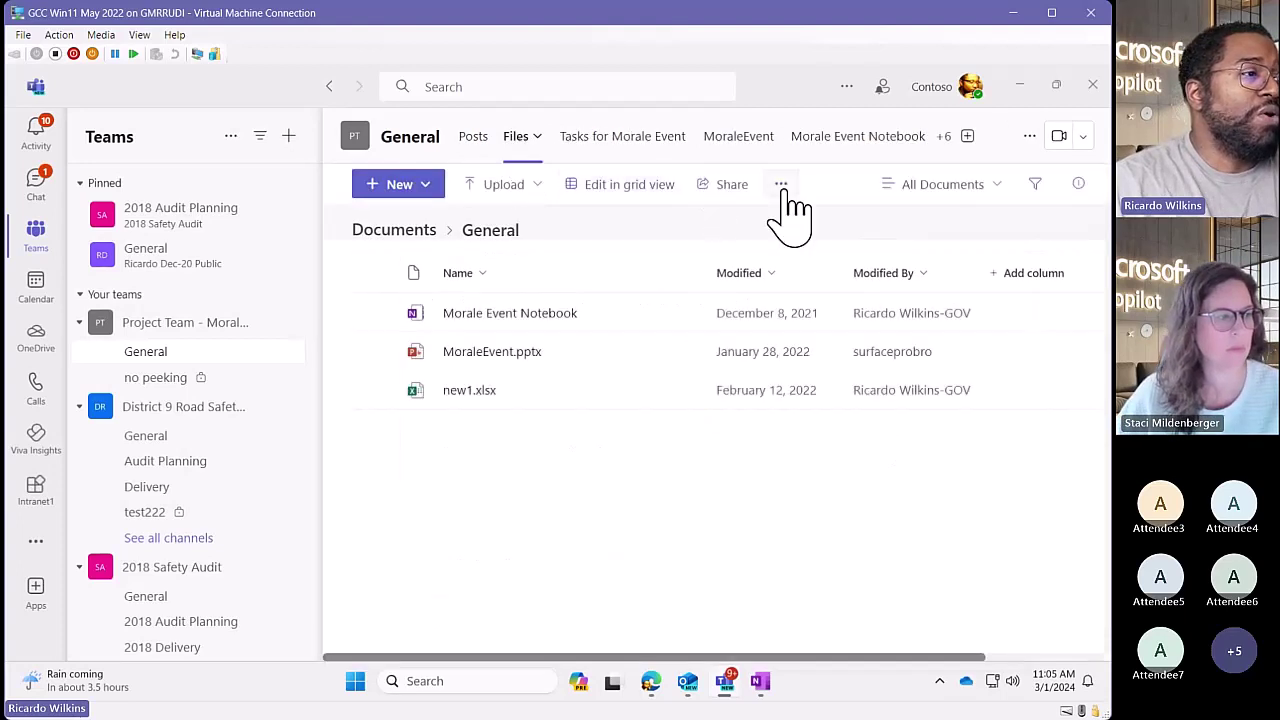
left_click(781, 184)
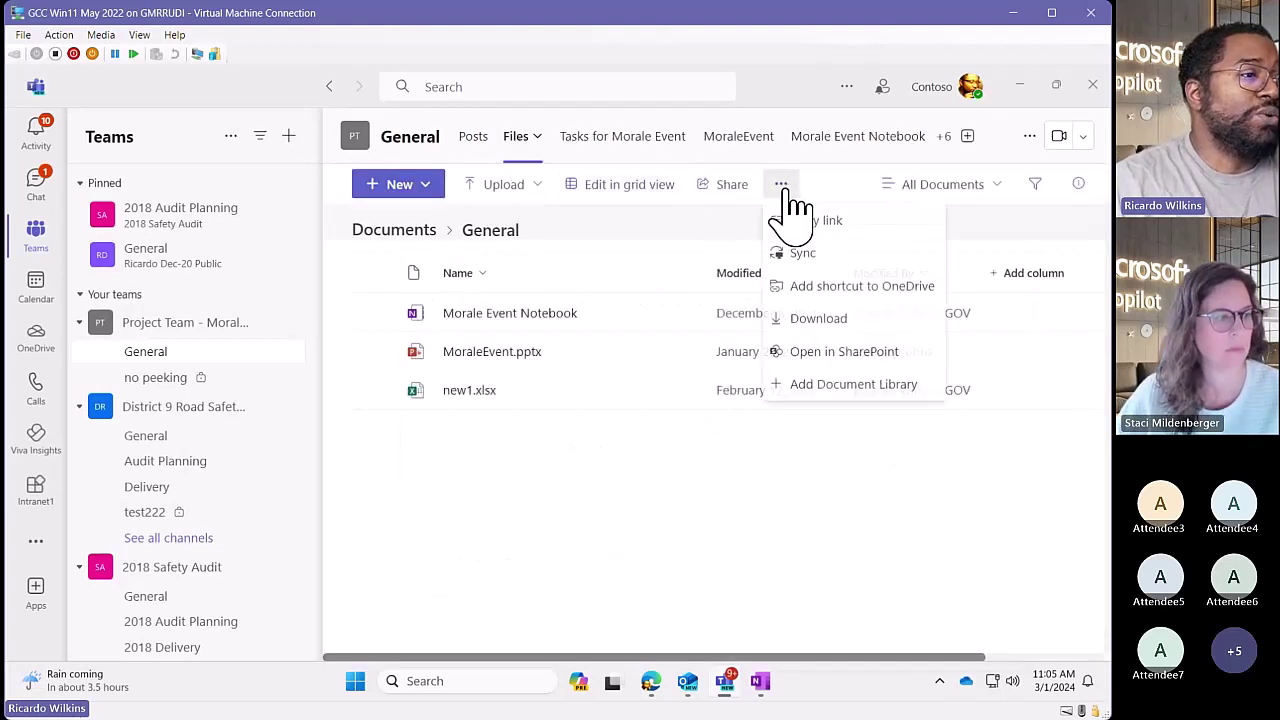
left_click(950, 349)
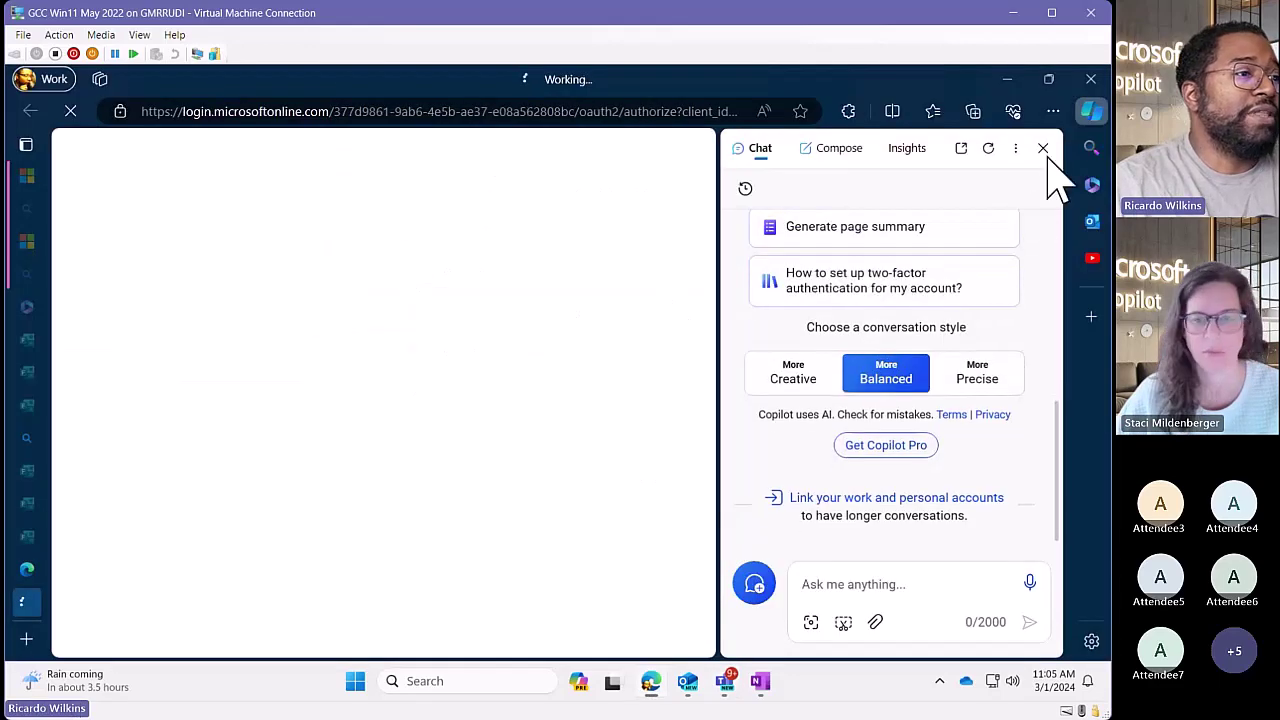
left_click(1043, 149)
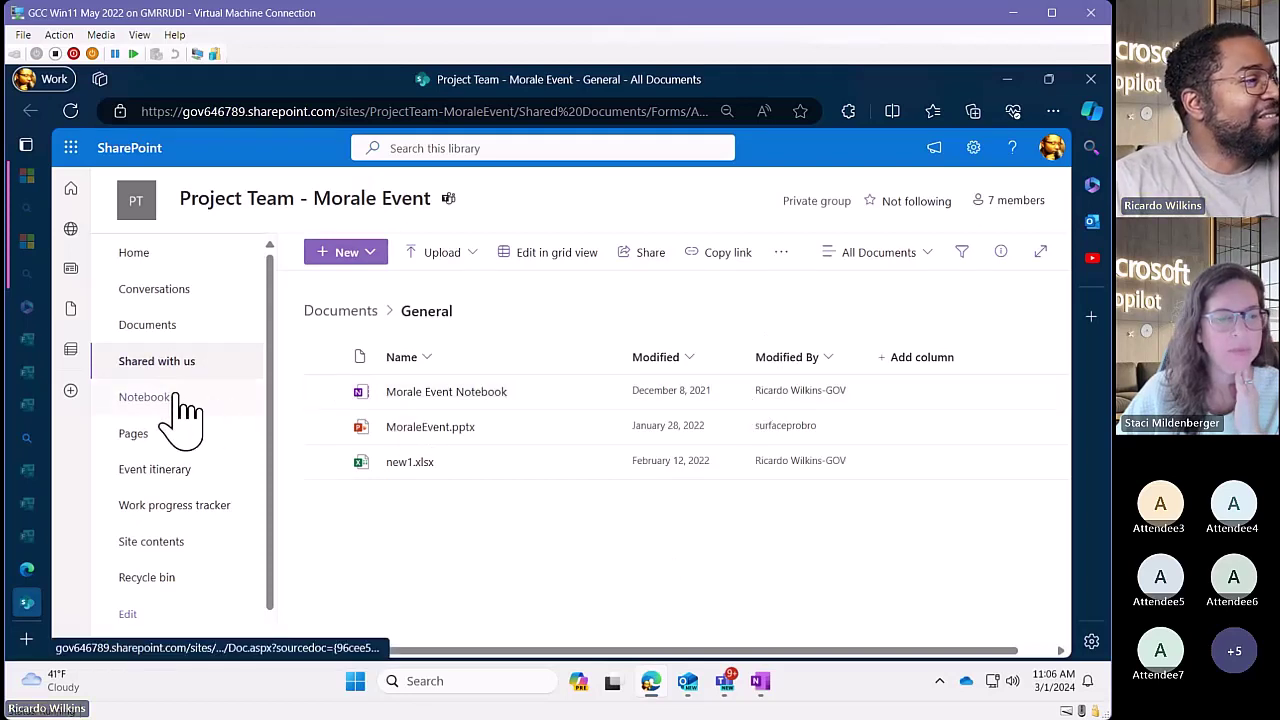
- Open the team site's conversations in Outlook and look over the group's additional options
left_click(185, 290)
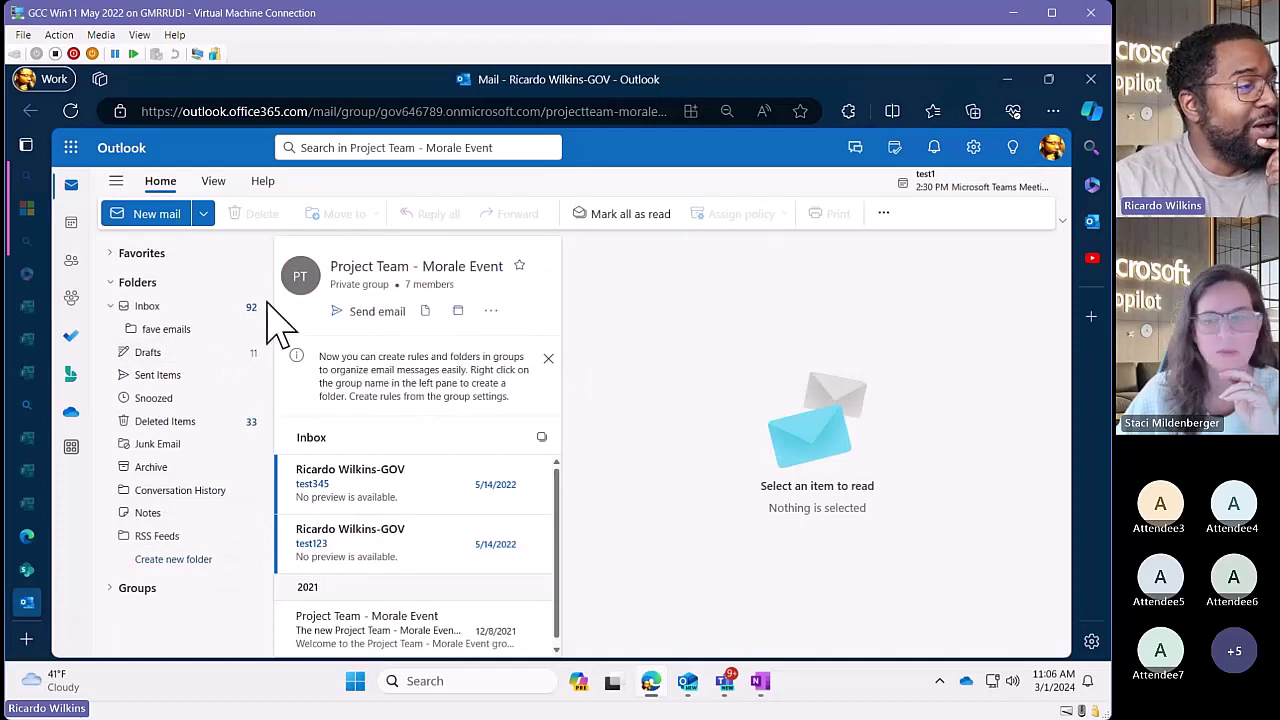
left_click(491, 311)
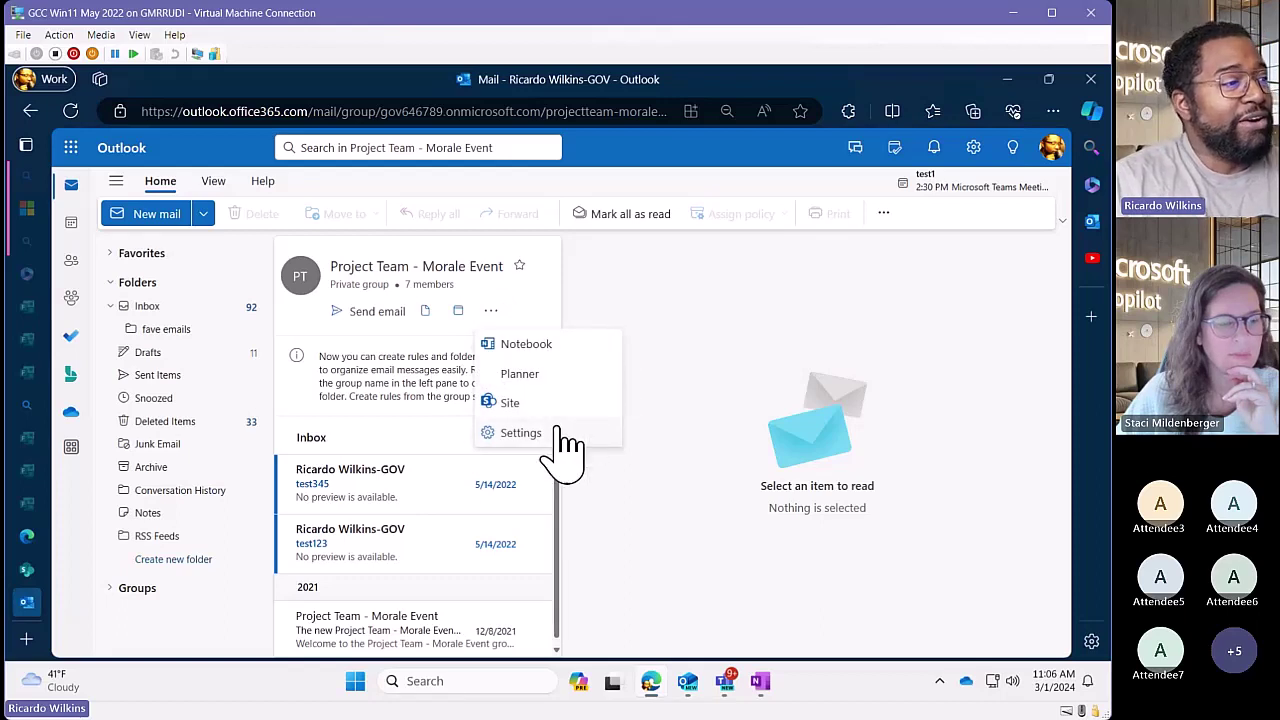
left_click(540, 296)
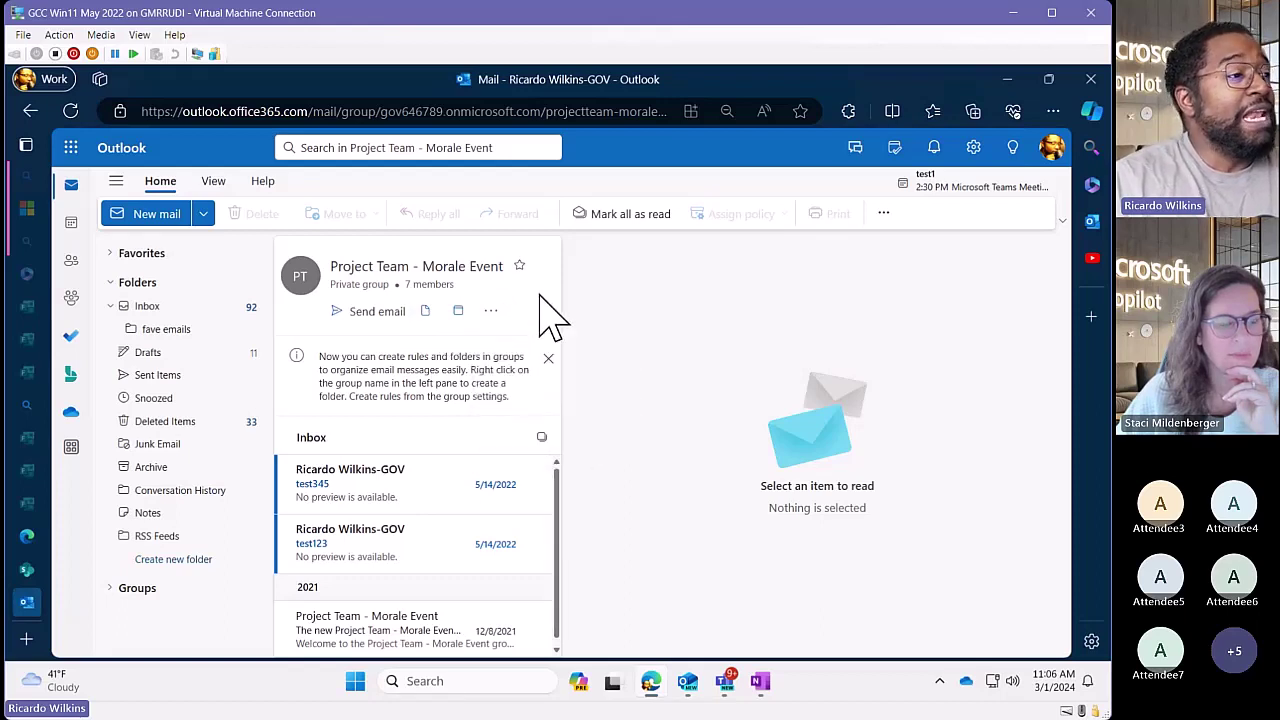
- Open the Morale Event group's calendar, check the group calendars listed, and try to go back
left_click(459, 311)
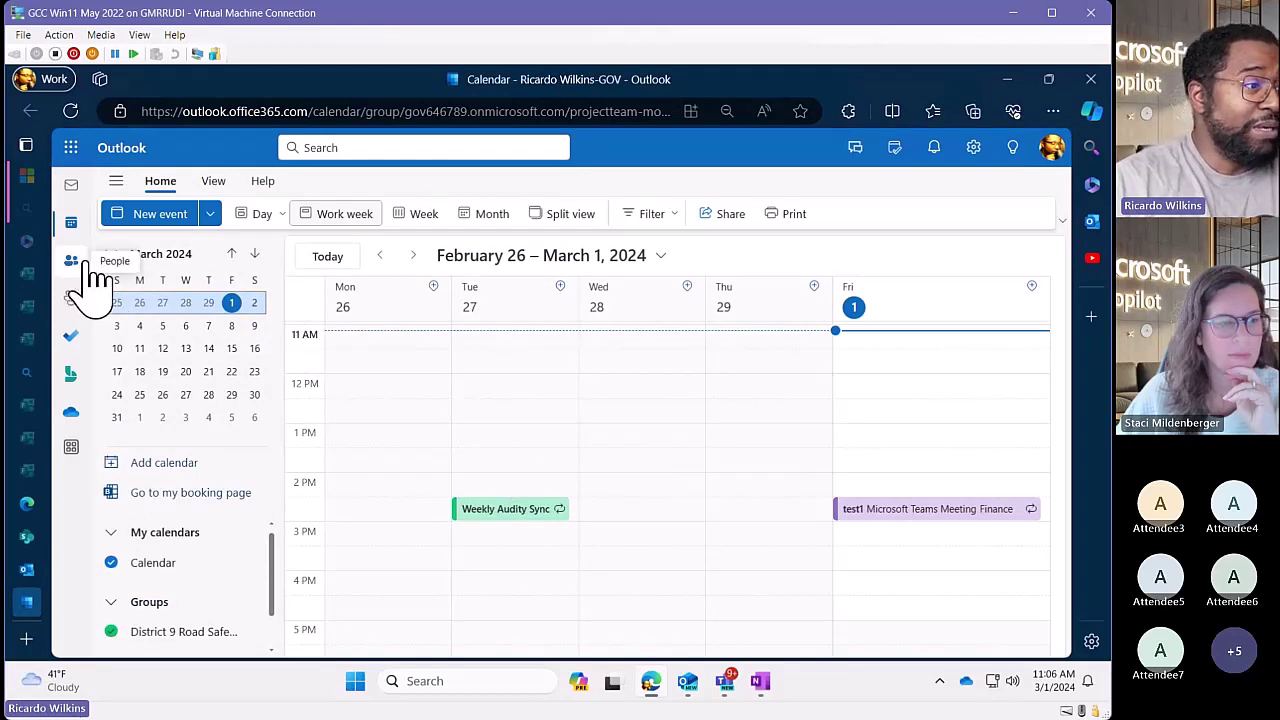
scroll(200, 600, "down", 1)
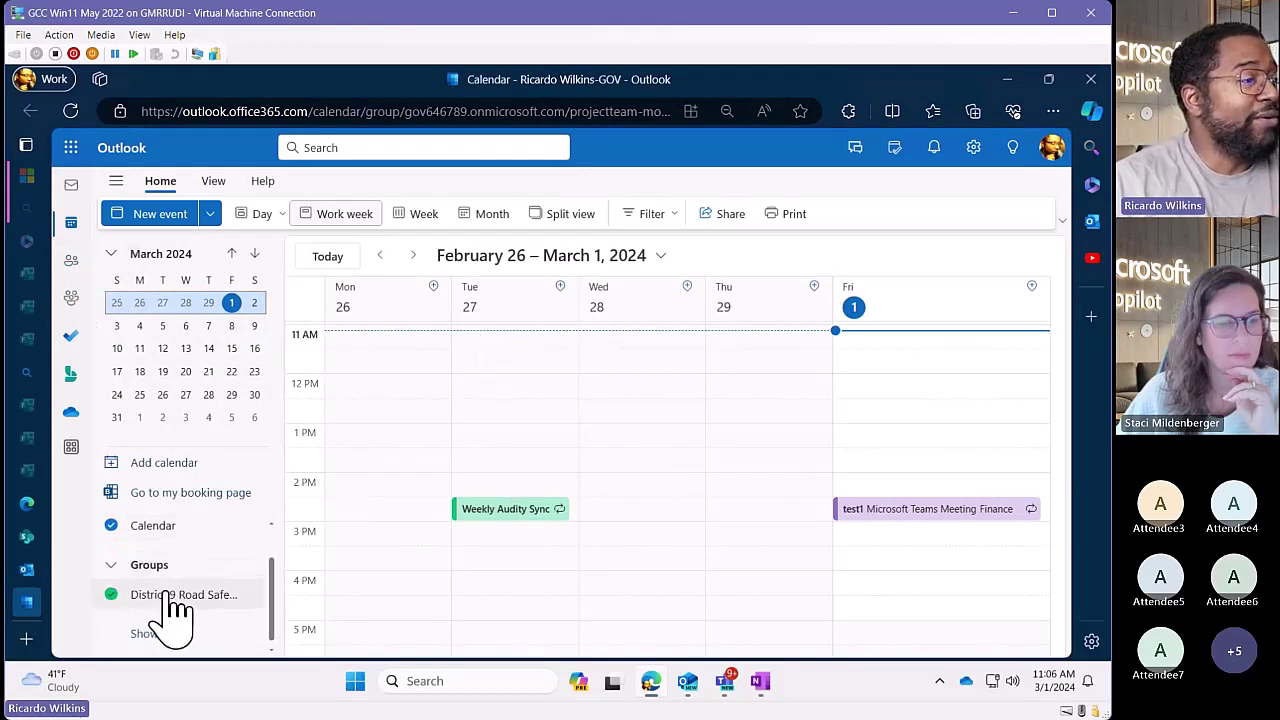
key("alt+Left")
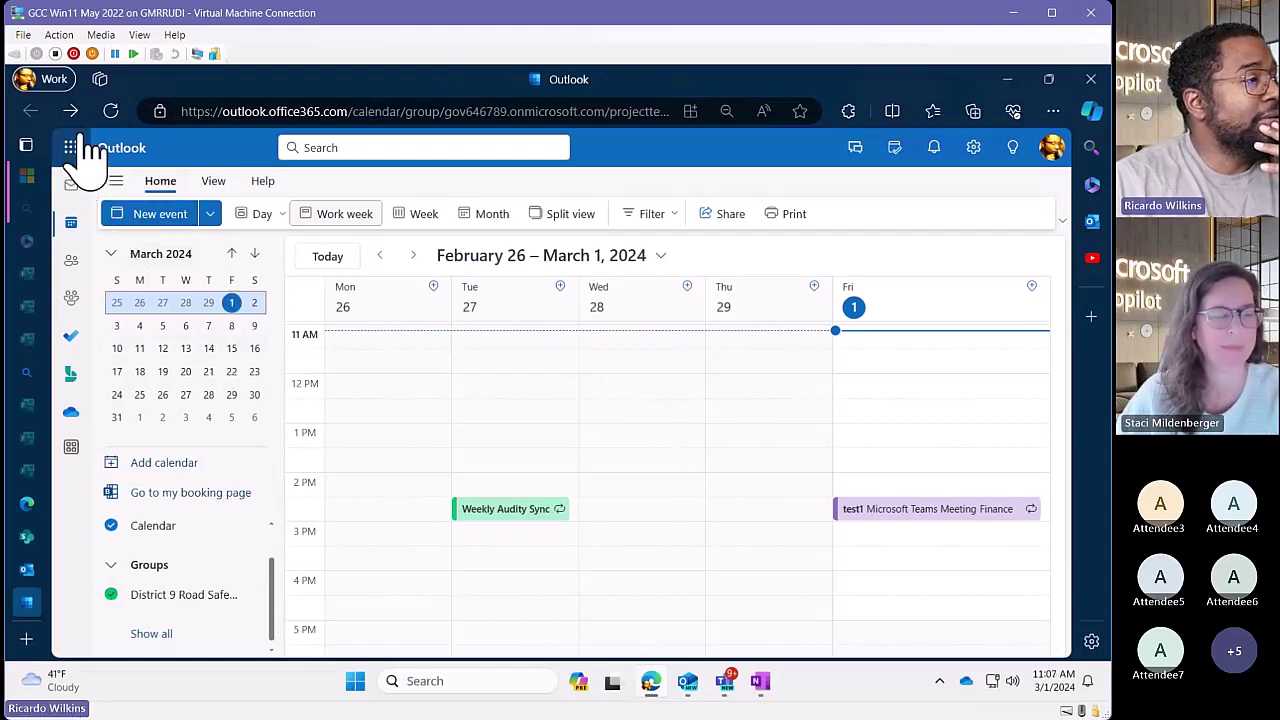
- Return to the Outlook calendar page after checking the group mail page, and keep the browser's vertical tab list pinned open
left_click(28, 570)
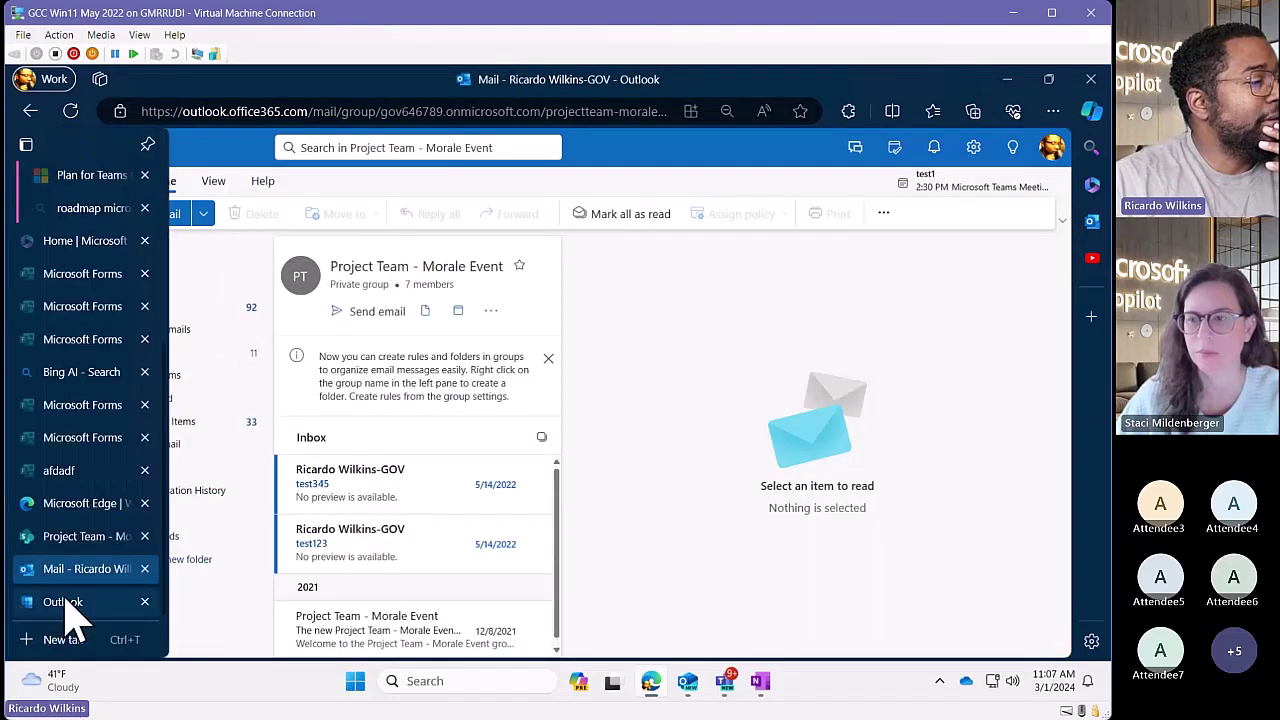
left_click(70, 602)
mouse_move(40, 165)
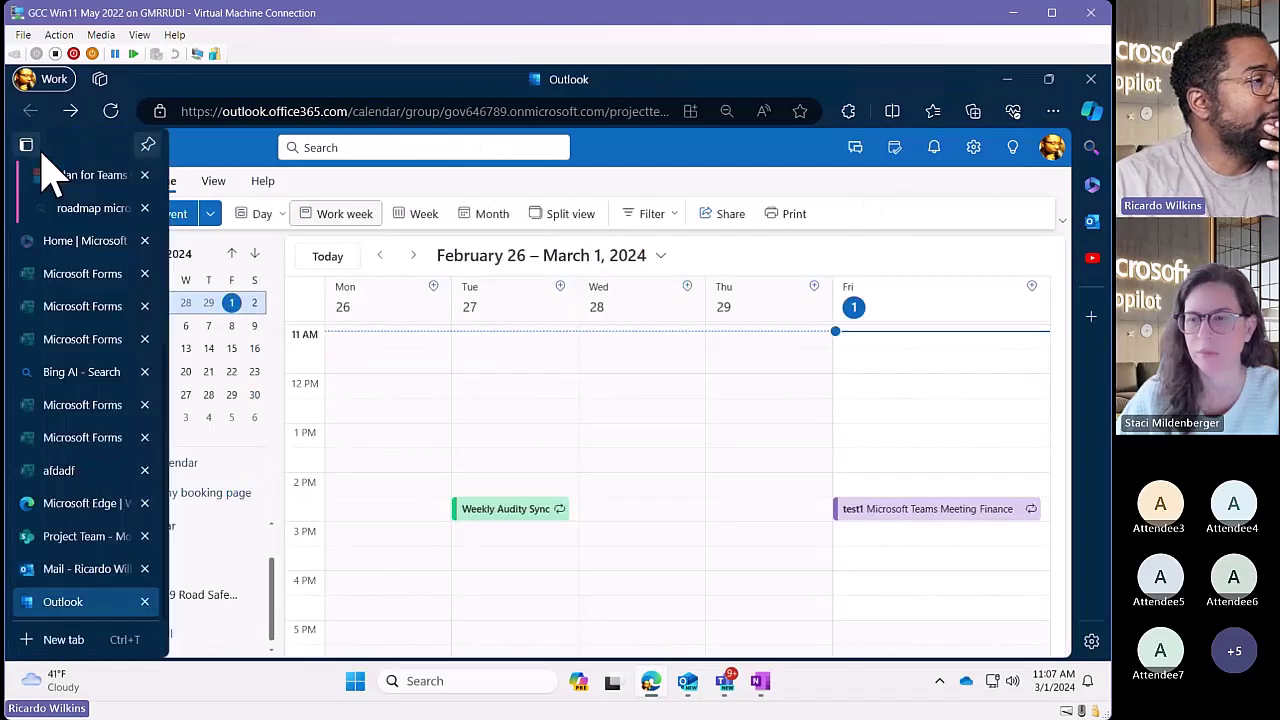
left_click(149, 147)
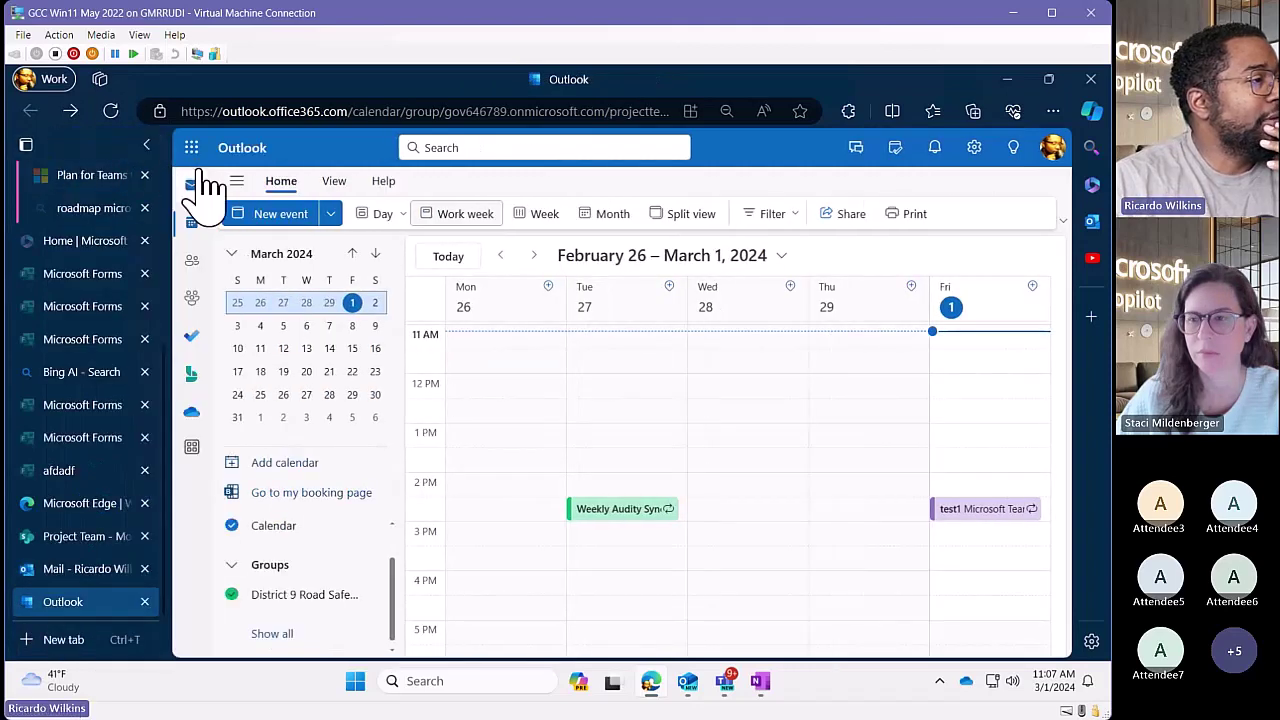
left_click(151, 146)
mouse_move(50, 157)
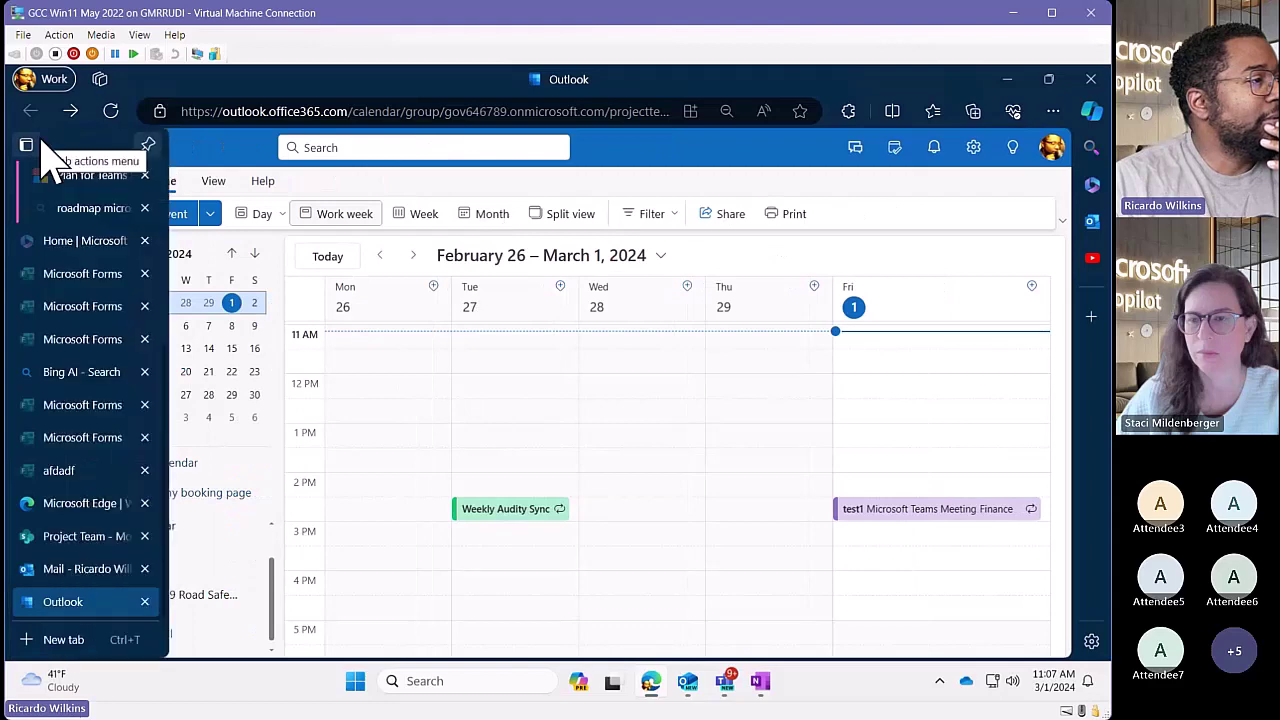
left_click(147, 146)
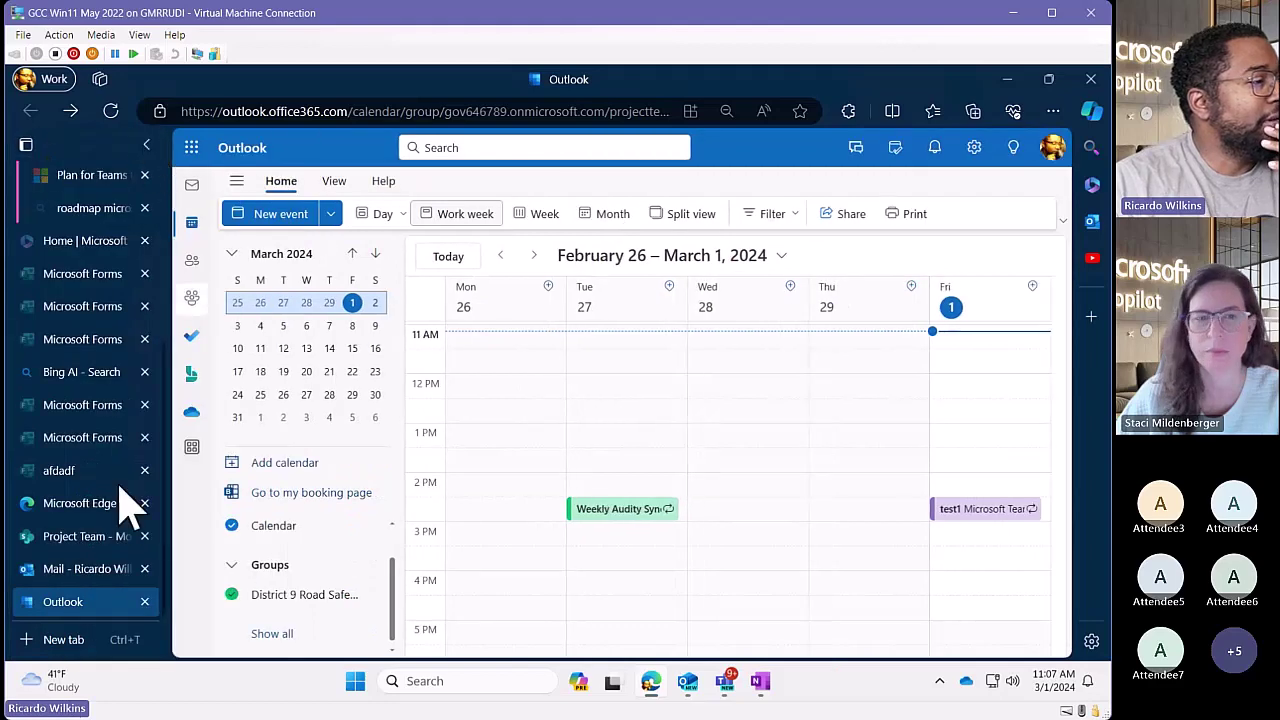
- Switch to the Project Team - Morale Event SharePoint site and look over the additional commands for its General document folder
left_click(90, 537)
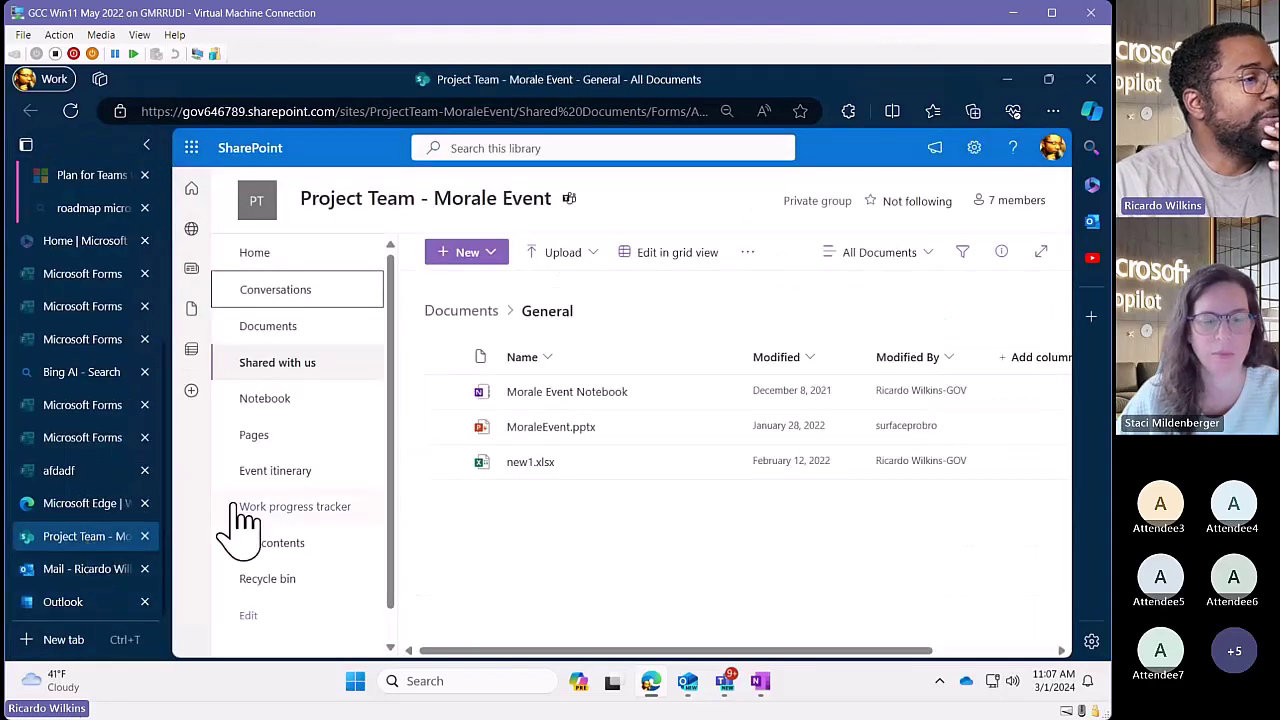
left_click(757, 256)
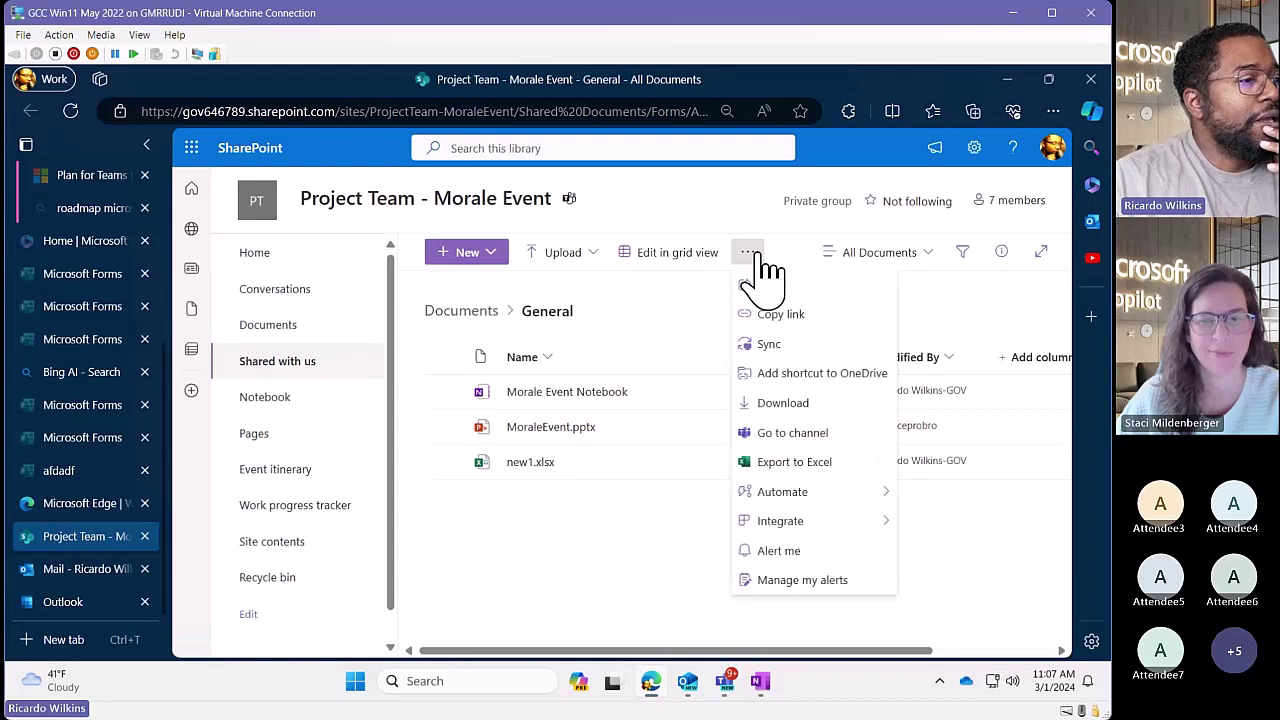
left_click(682, 325)
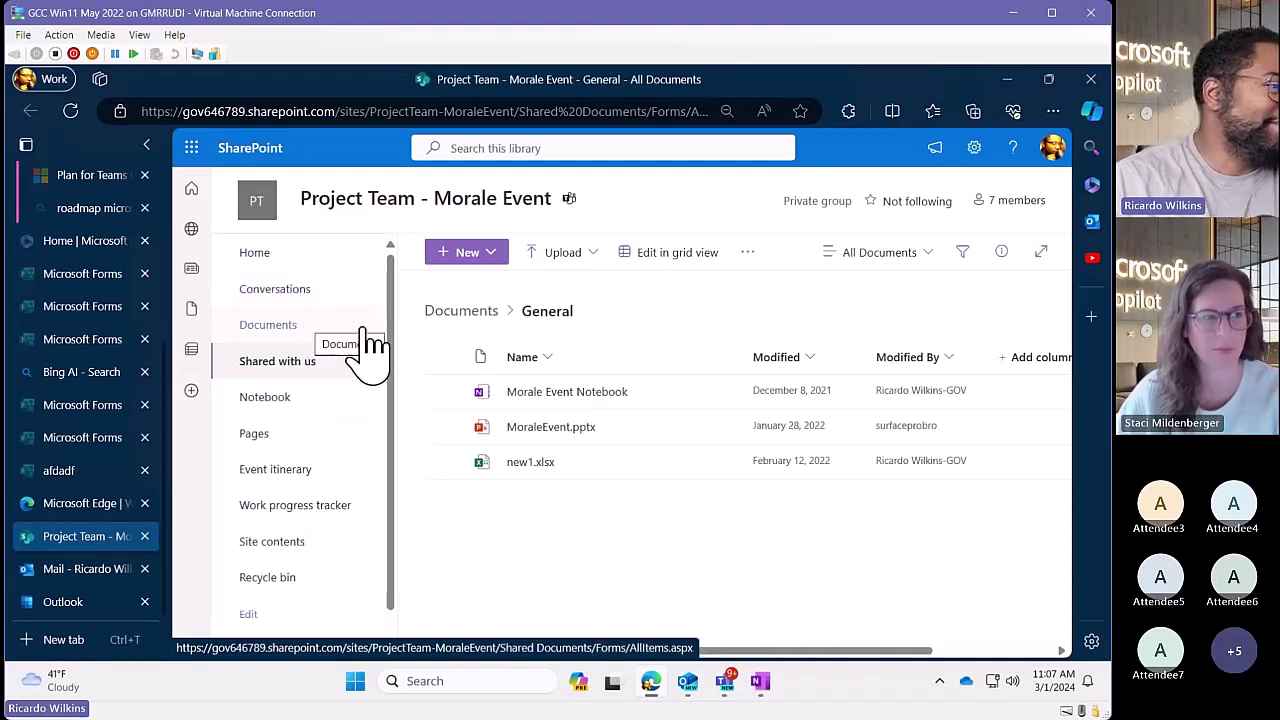
- Open the team site's notebook from SharePoint, go back to the General documents, and reopen the notebook
left_click(322, 397)
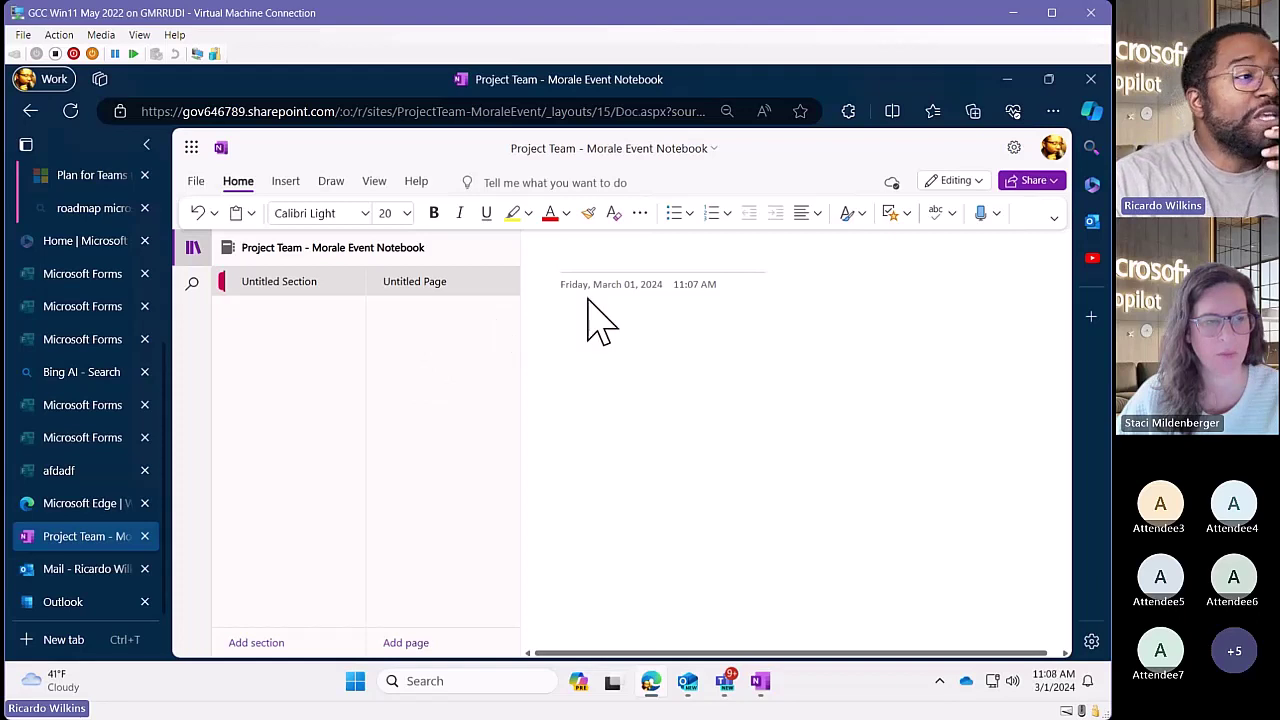
key("alt+Left")
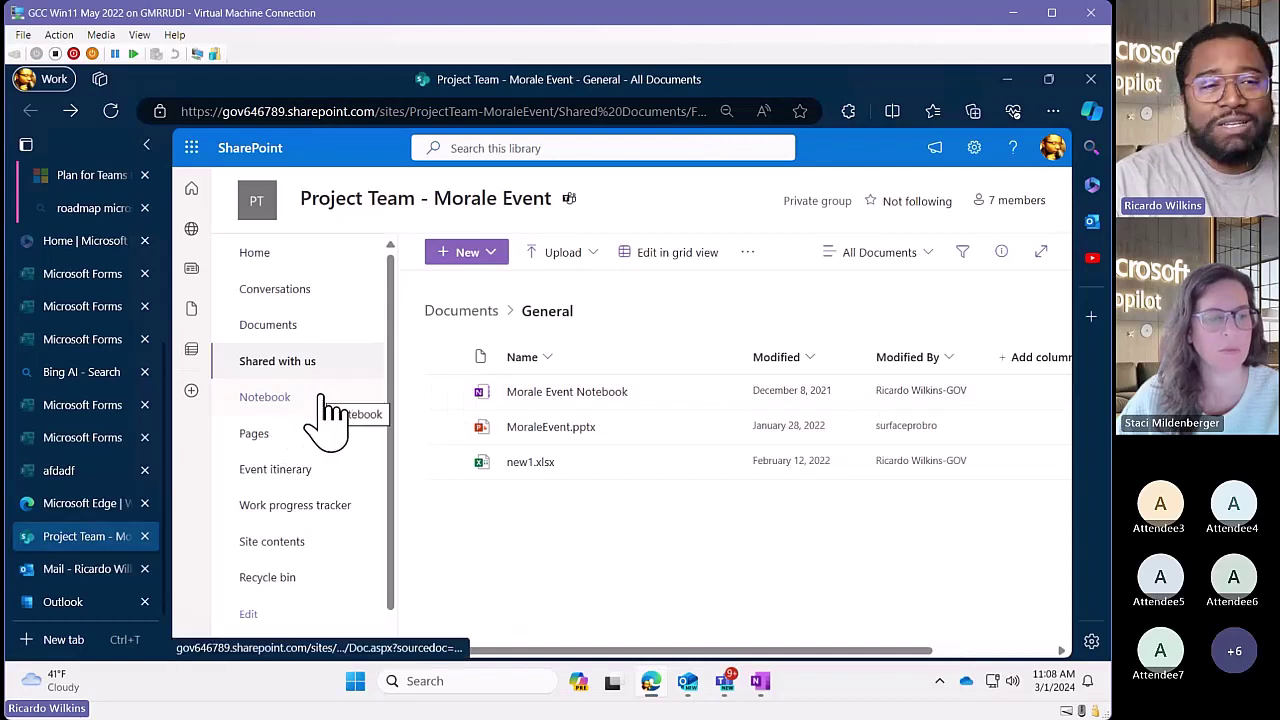
left_click(268, 400)
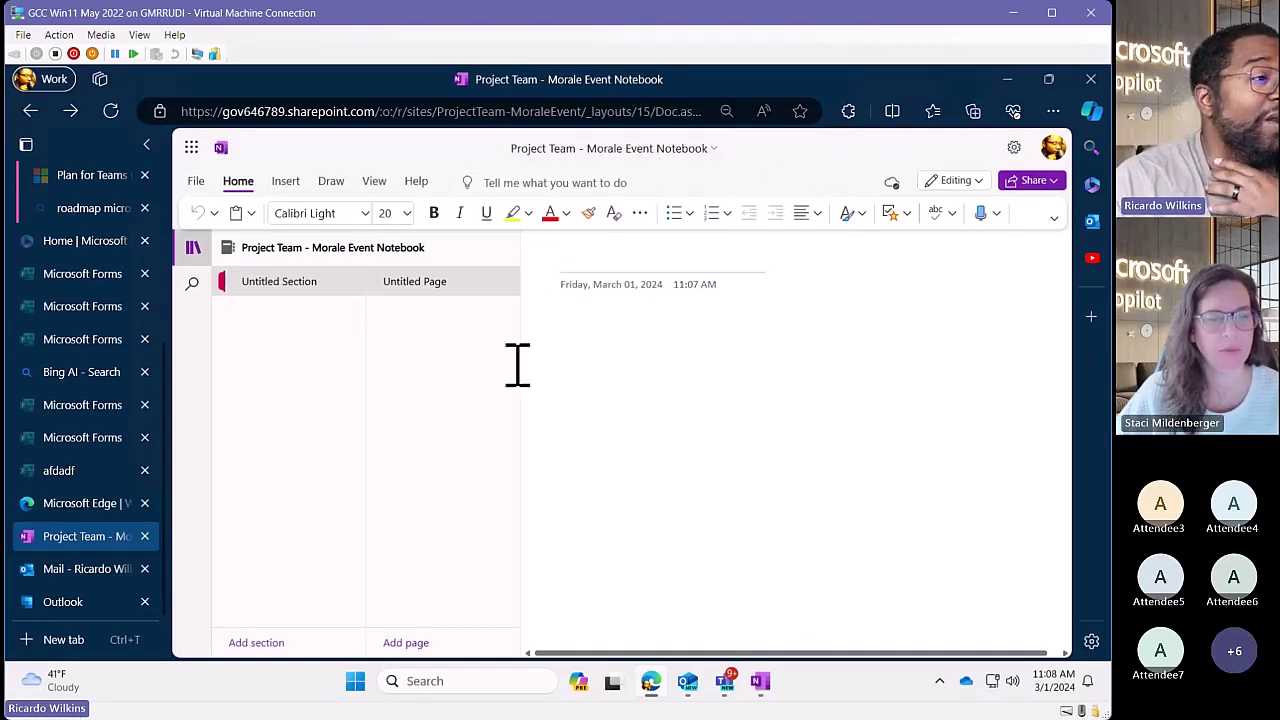
- Switch to Teams and open Morale Event Notebook from the General channel's files in the browser, placing the cursor on its page
left_click(727, 682)
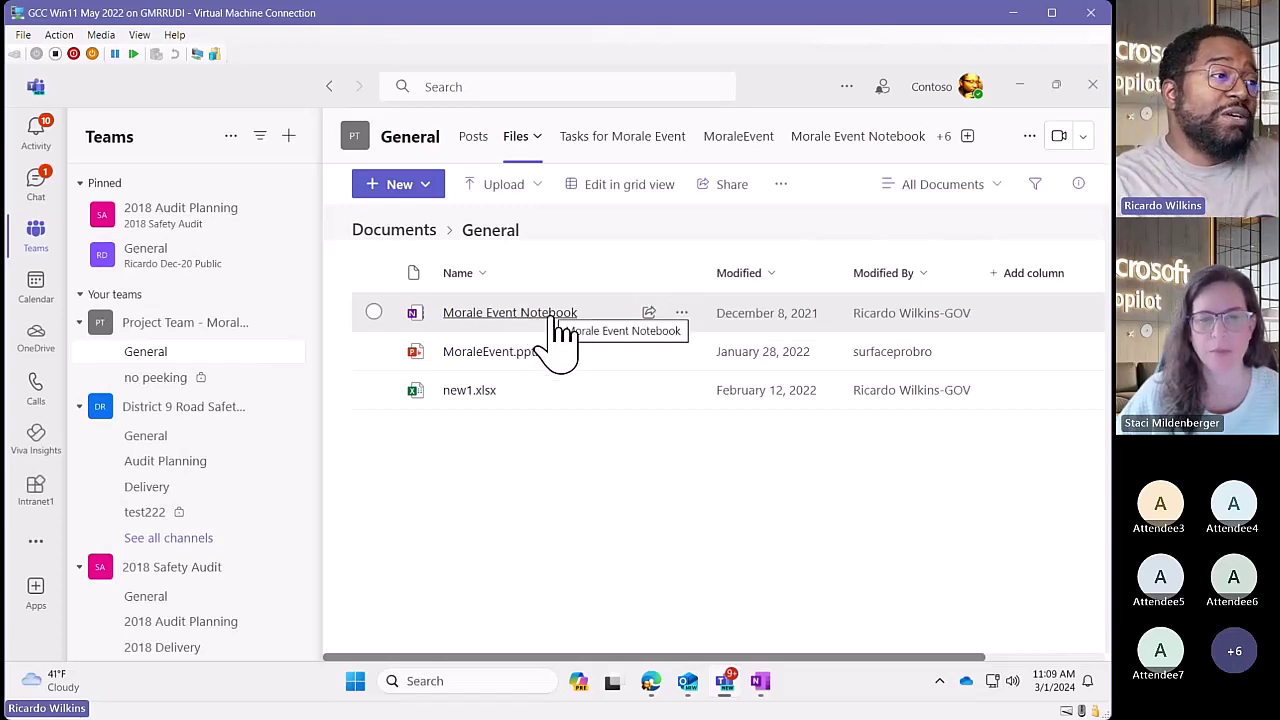
left_click_drag(517, 322, 521, 320)
left_click(517, 316)
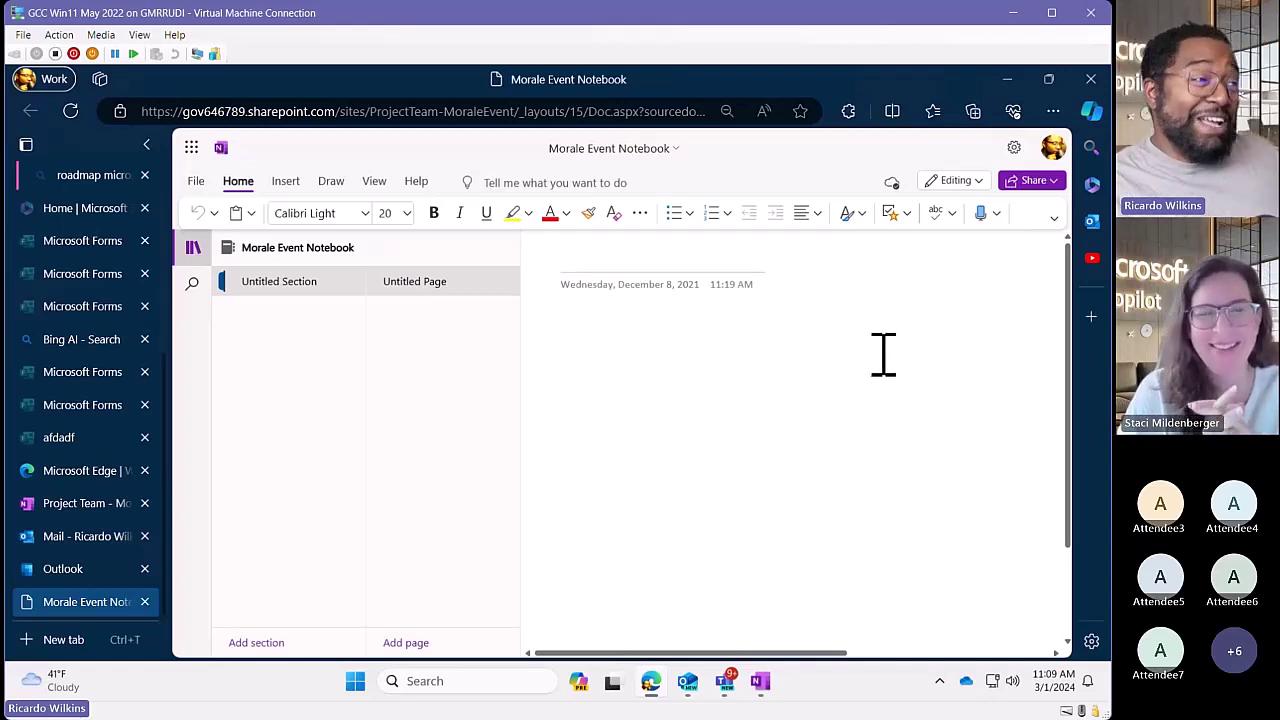
left_click(660, 322)
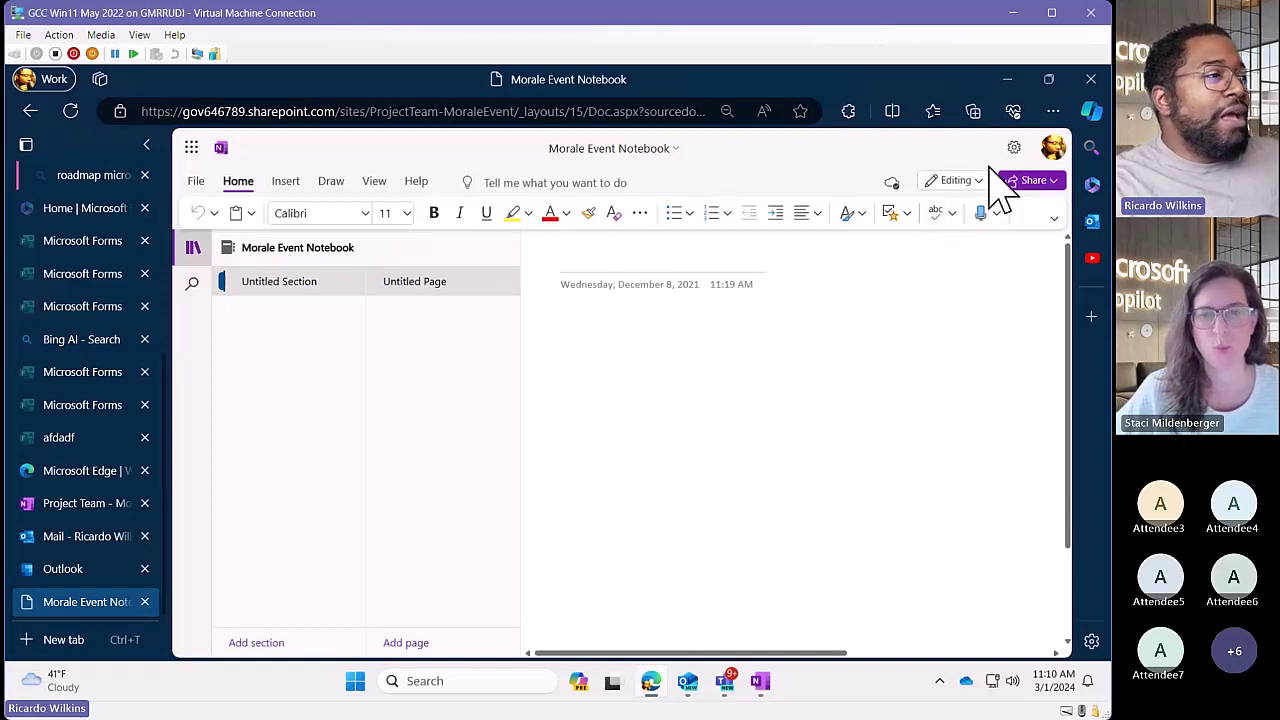
- Return to Teams, look over the item types that can be created in General, and copy a sharing link to Morale Event Notebook
left_click(724, 684)
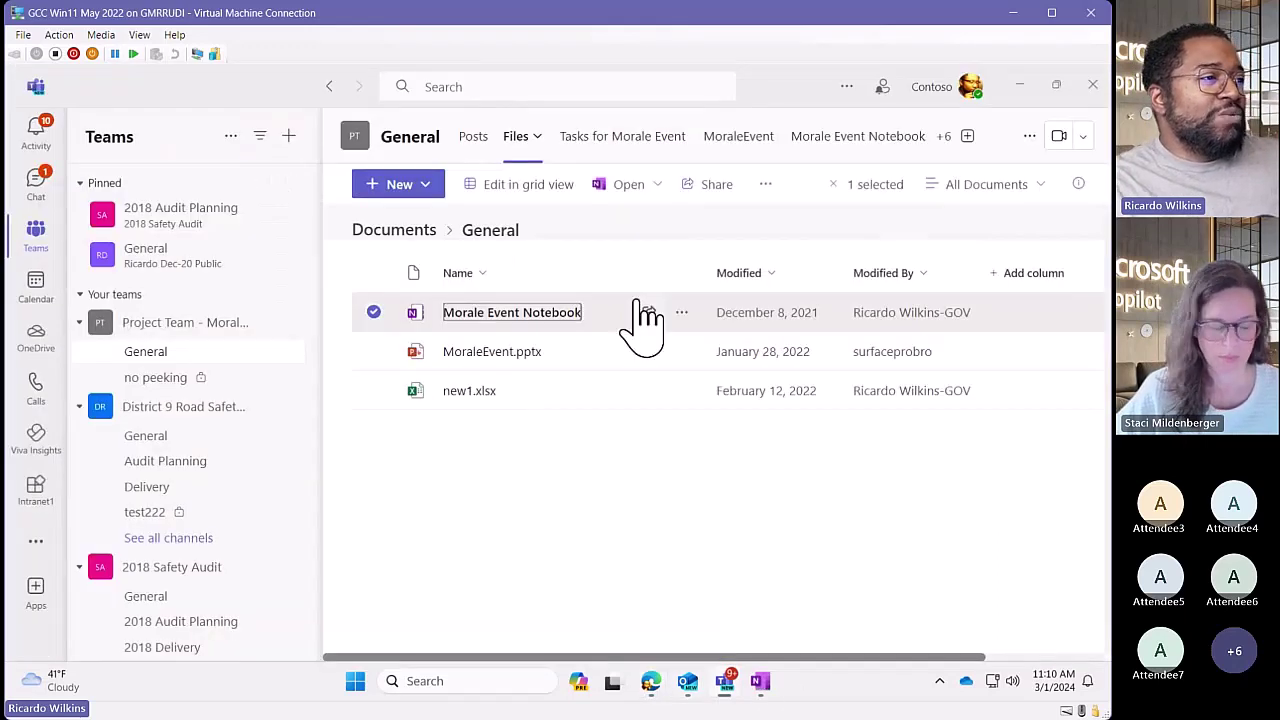
left_click(766, 185)
left_click(432, 188)
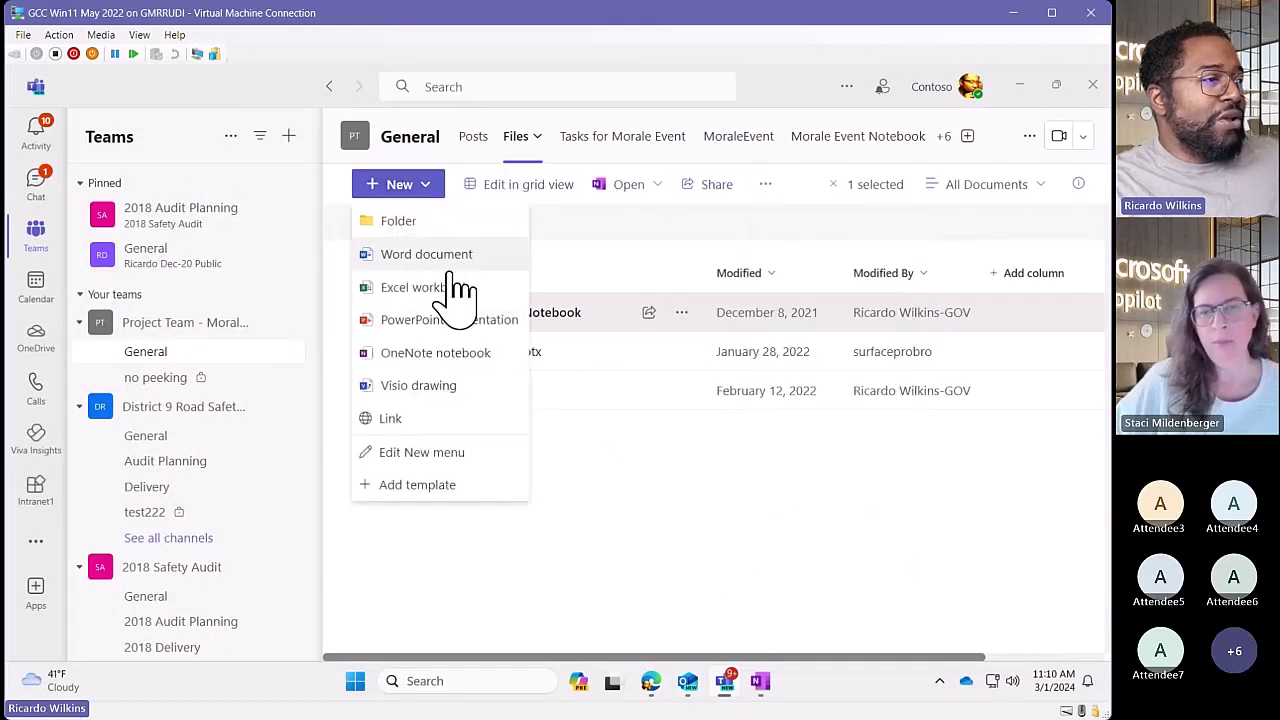
left_click(768, 488)
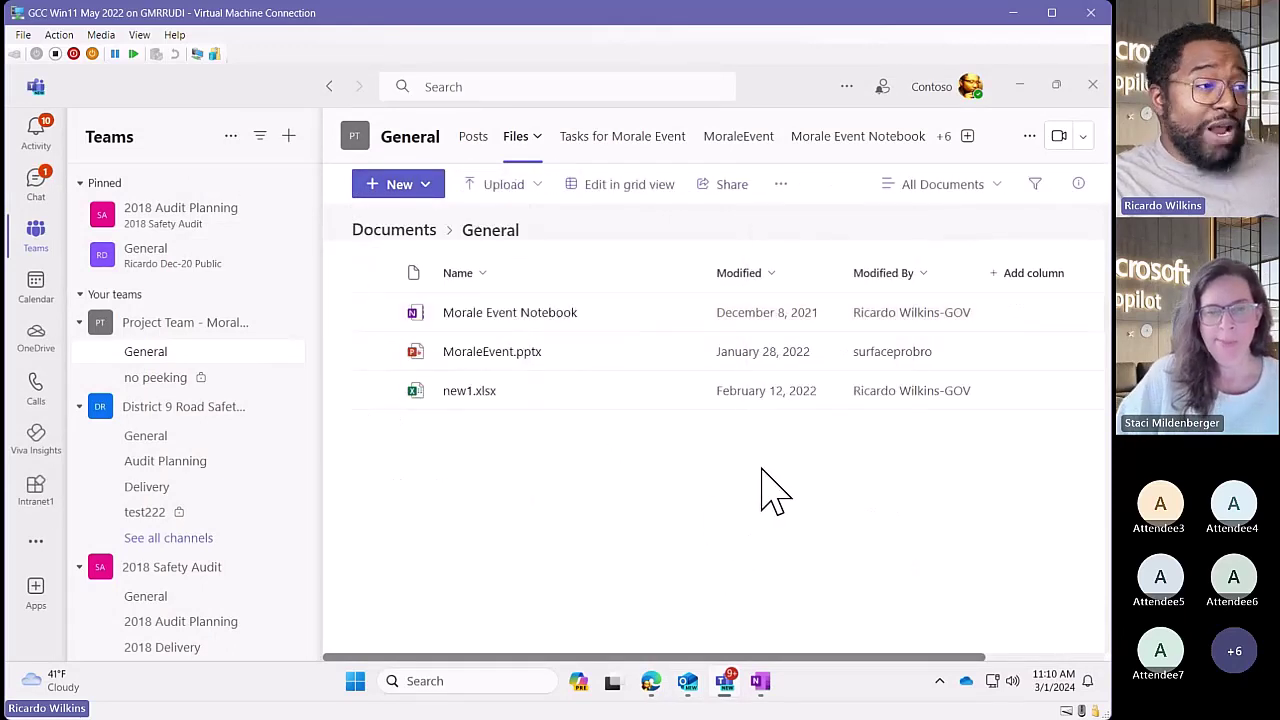
left_click(651, 311)
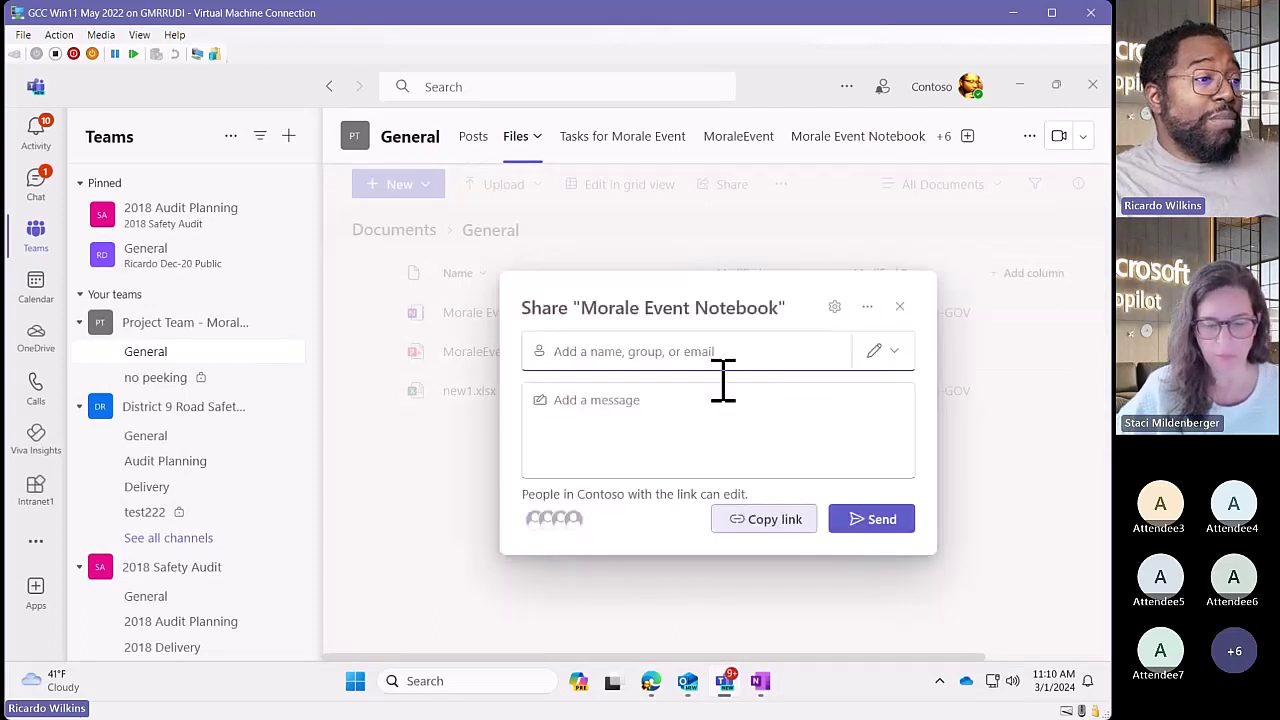
left_click(781, 530)
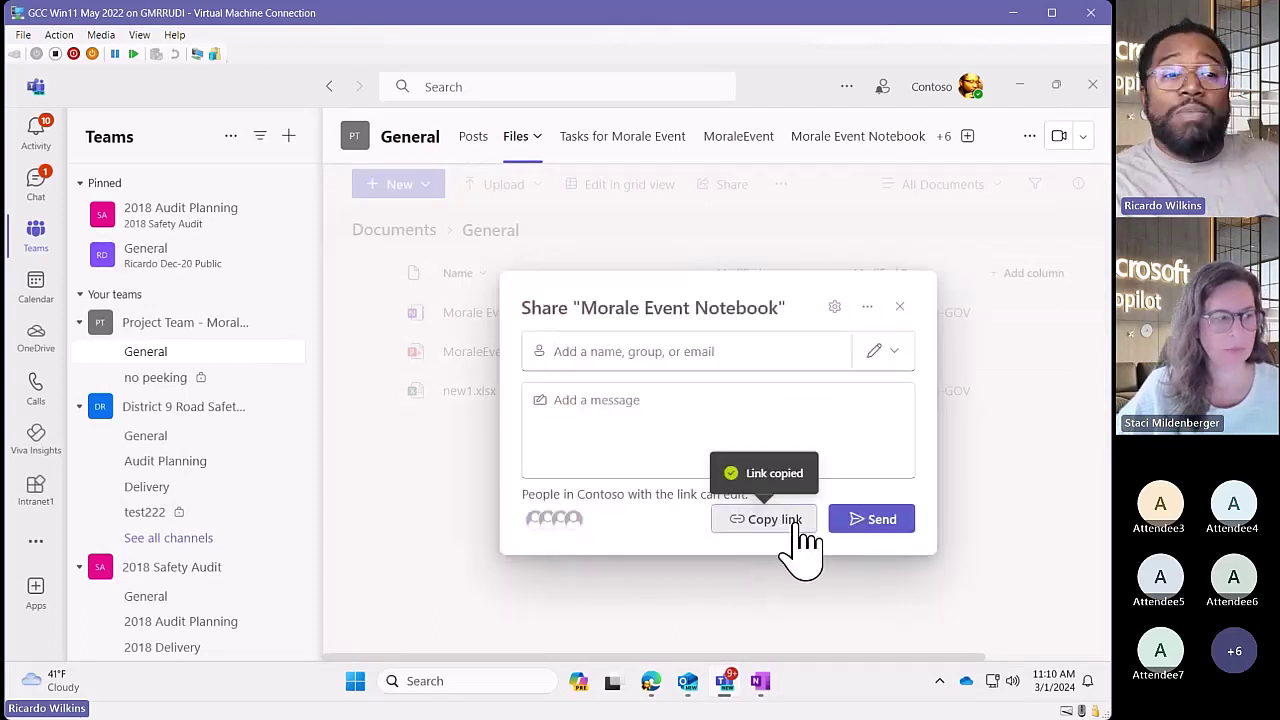
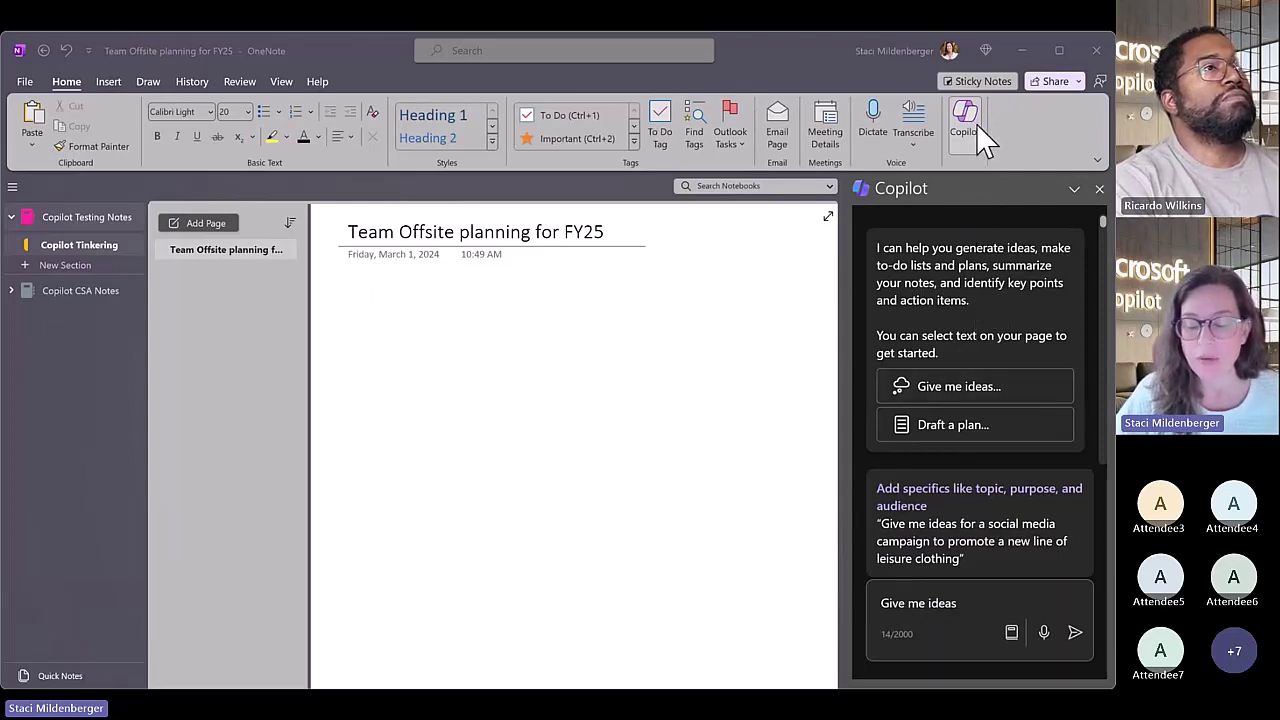
- Reopen Copilot in OneNote and replace its prompt with the prepared request for a 15-member team meeting plan at Microsoft's Silicon Valley Campus
left_click(968, 125)
left_click(977, 143)
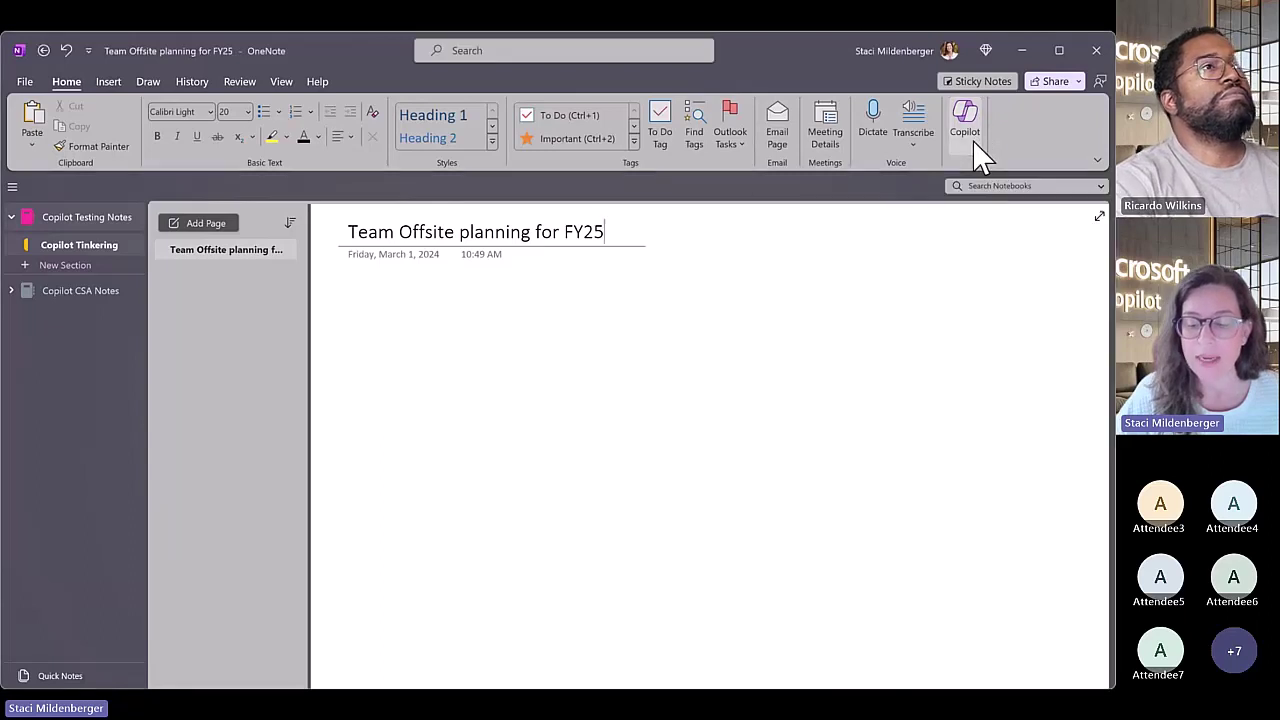
left_click(977, 143)
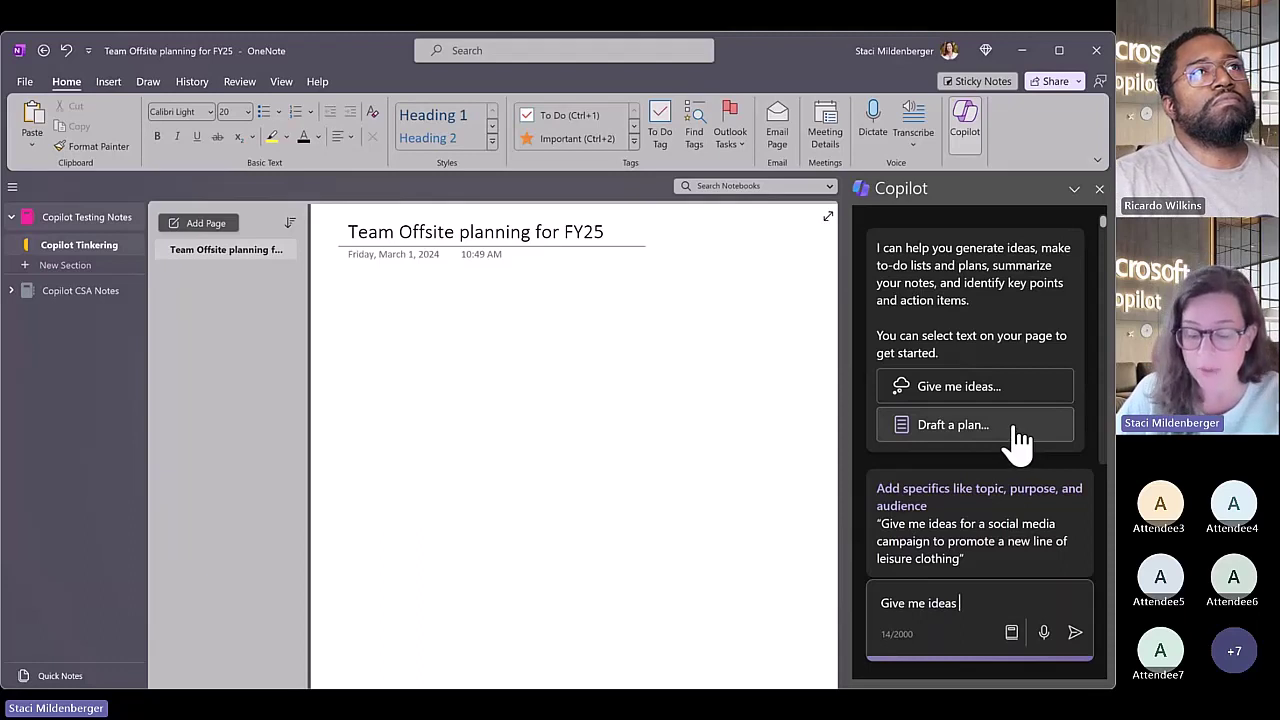
left_click_drag(981, 598, 879, 600)
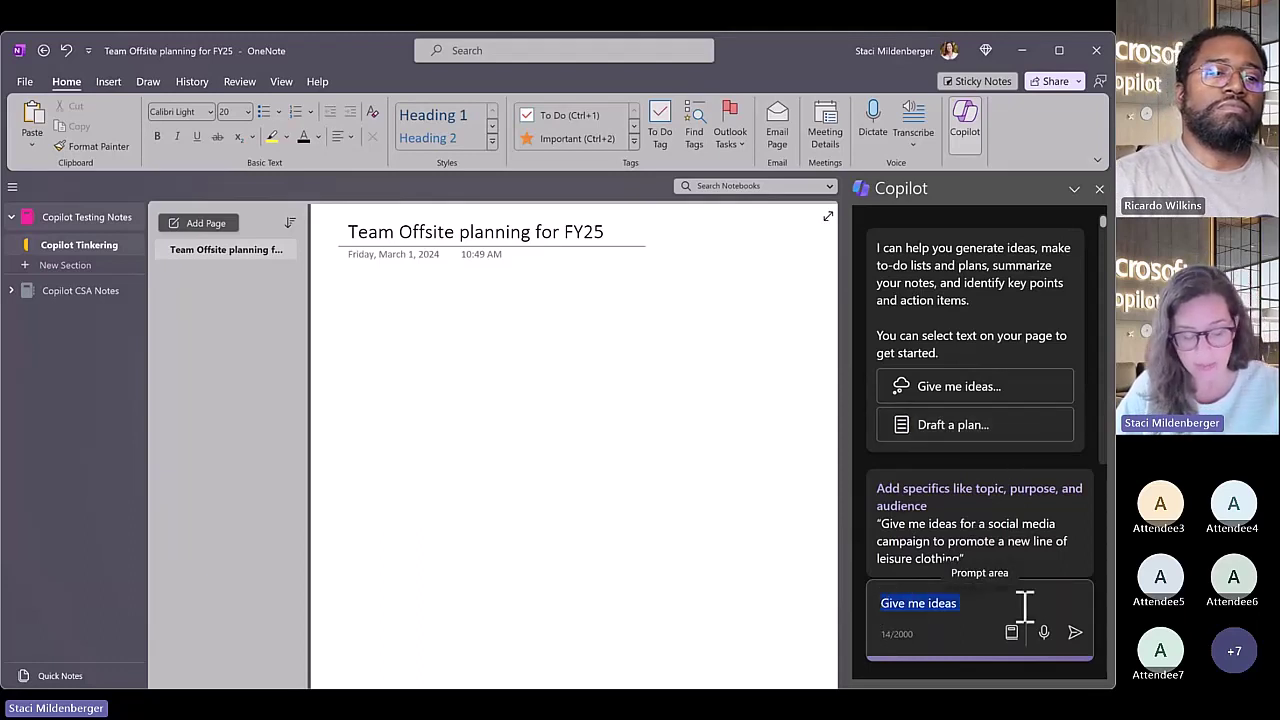
key("ctrl+v")
scroll(1023, 600, "down", 3)
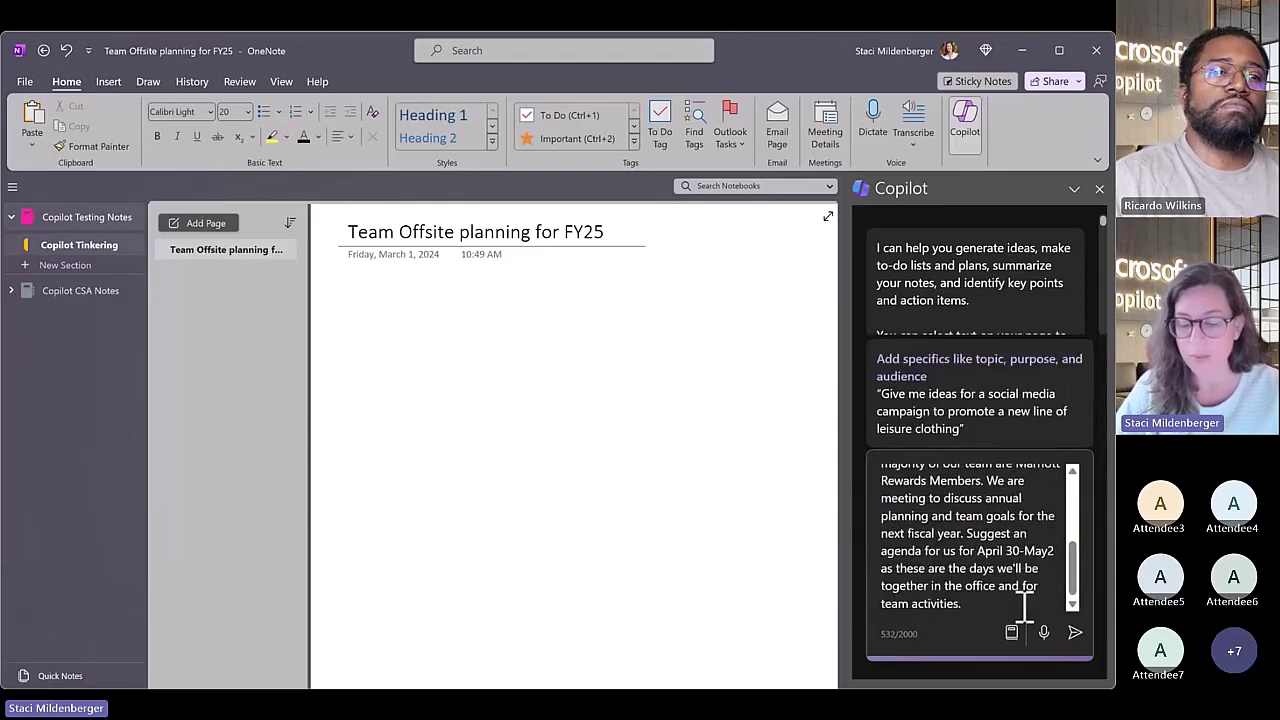
- Review the opening of the Copilot prompt, covering the attendees, meeting location, week of April 29th and travel days
left_click_drag(1074, 576, 1079, 503)
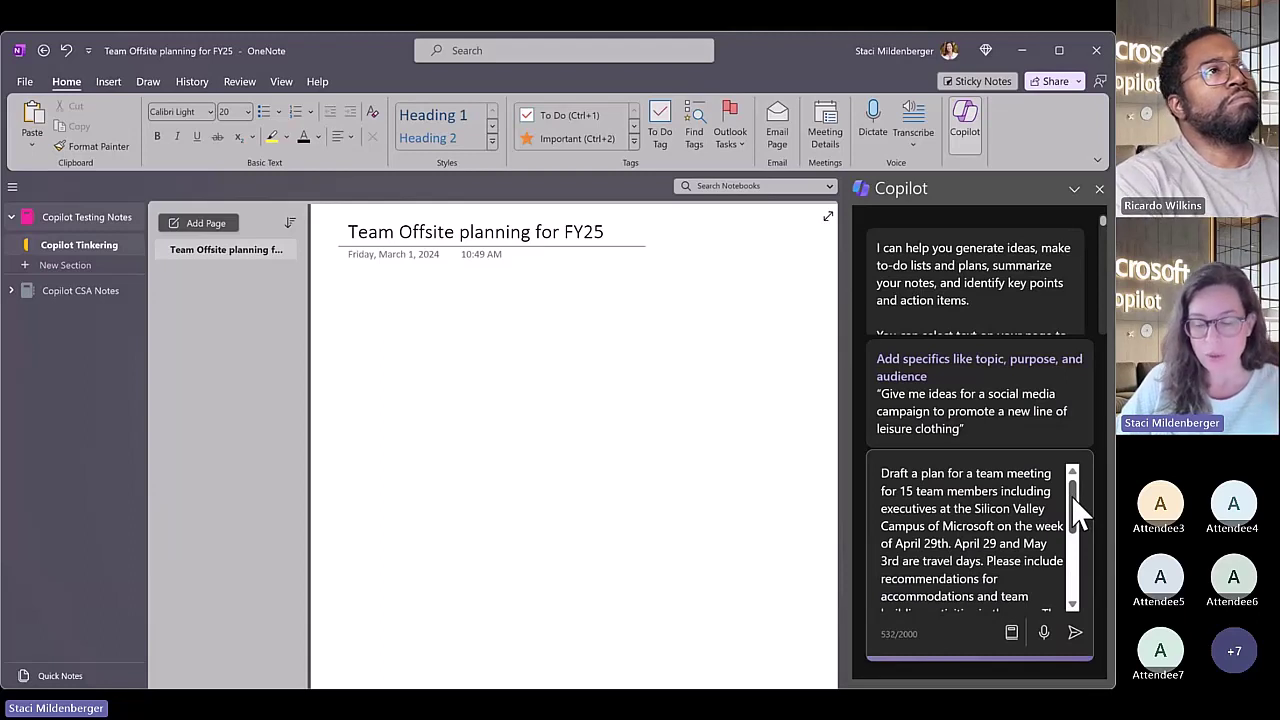
left_click_drag(1071, 495, 1071, 501)
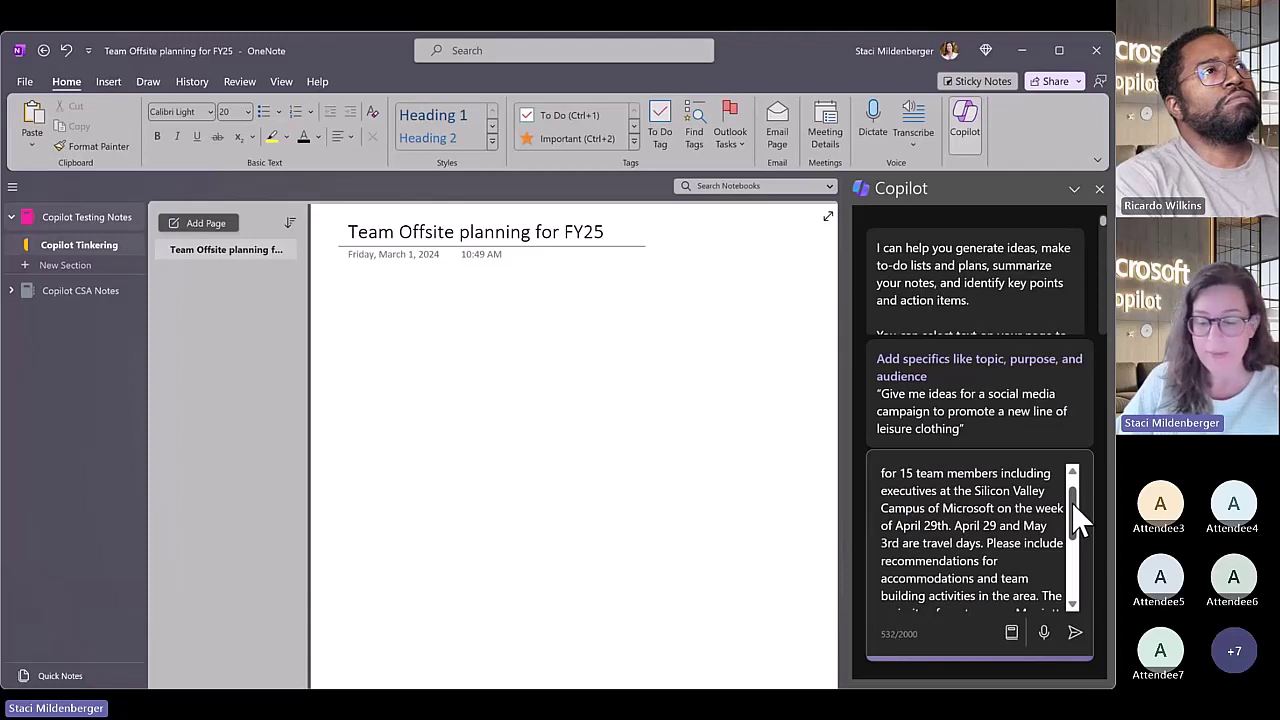
left_click_drag(1071, 501, 1072, 514)
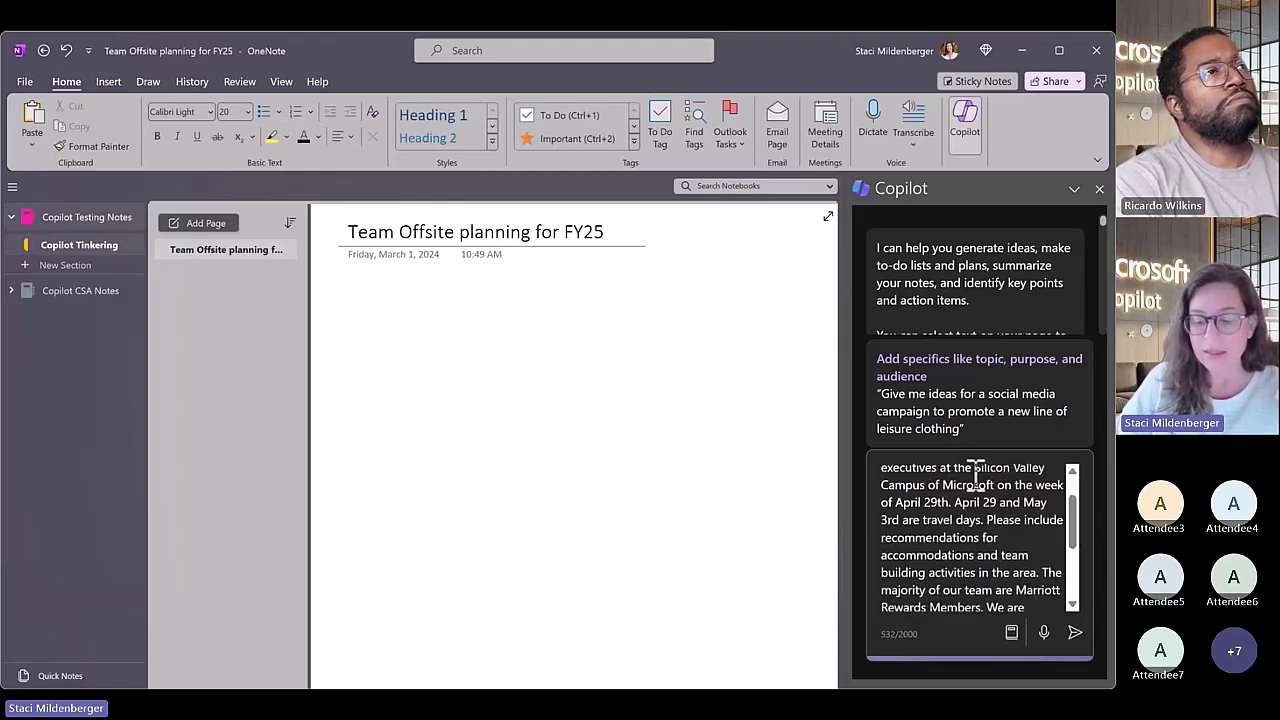
left_click_drag(975, 468, 997, 490)
left_click_drag(895, 504, 941, 506)
left_click(939, 504)
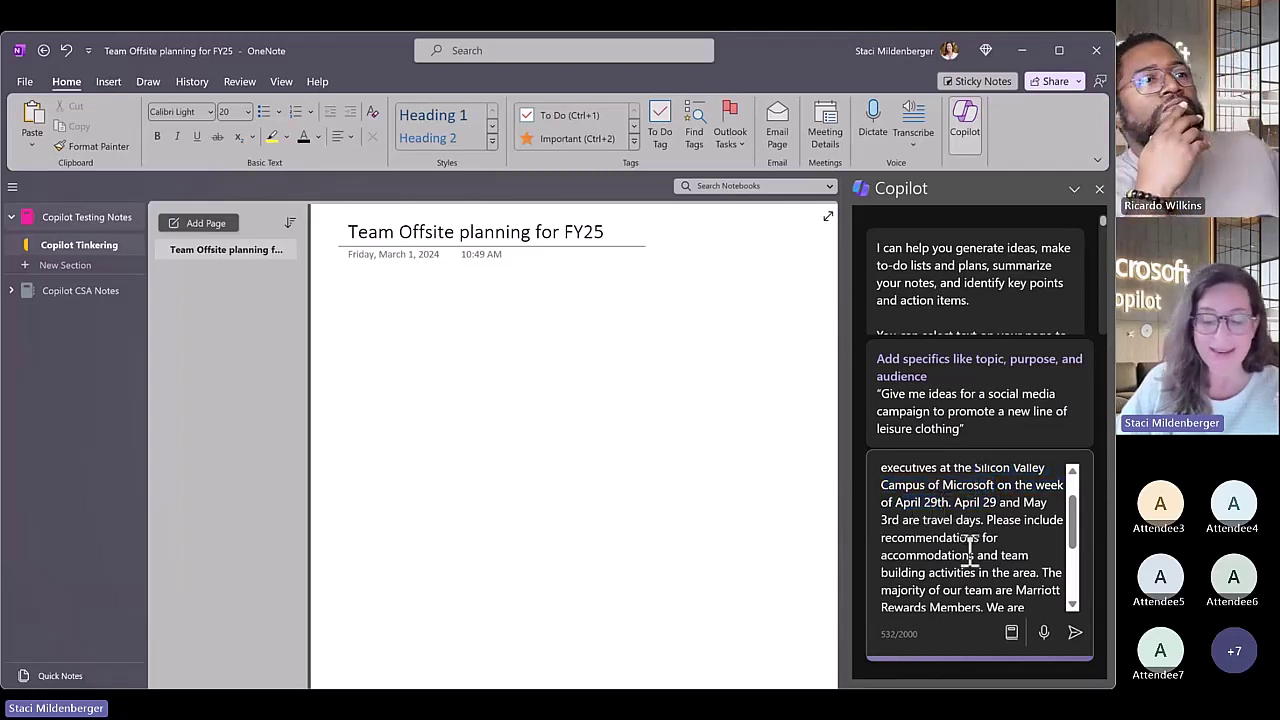
scroll(968, 540, "down", 1)
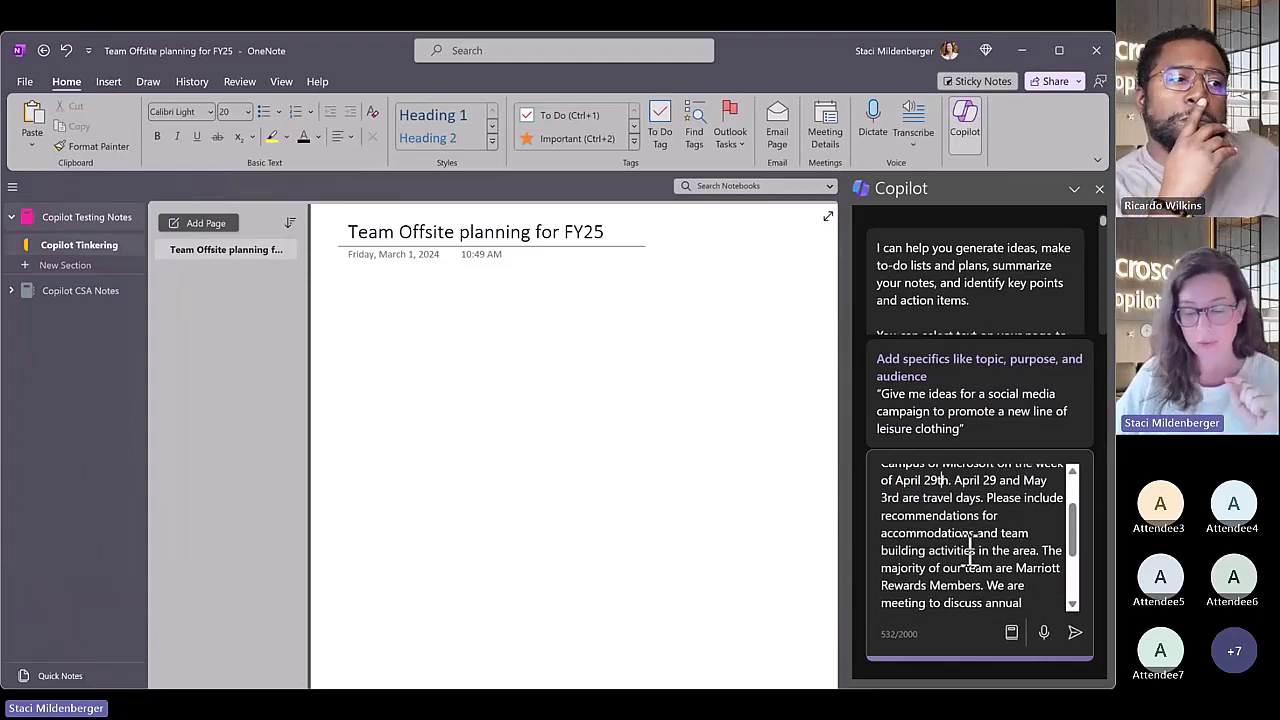
scroll(995, 545, "down", 1)
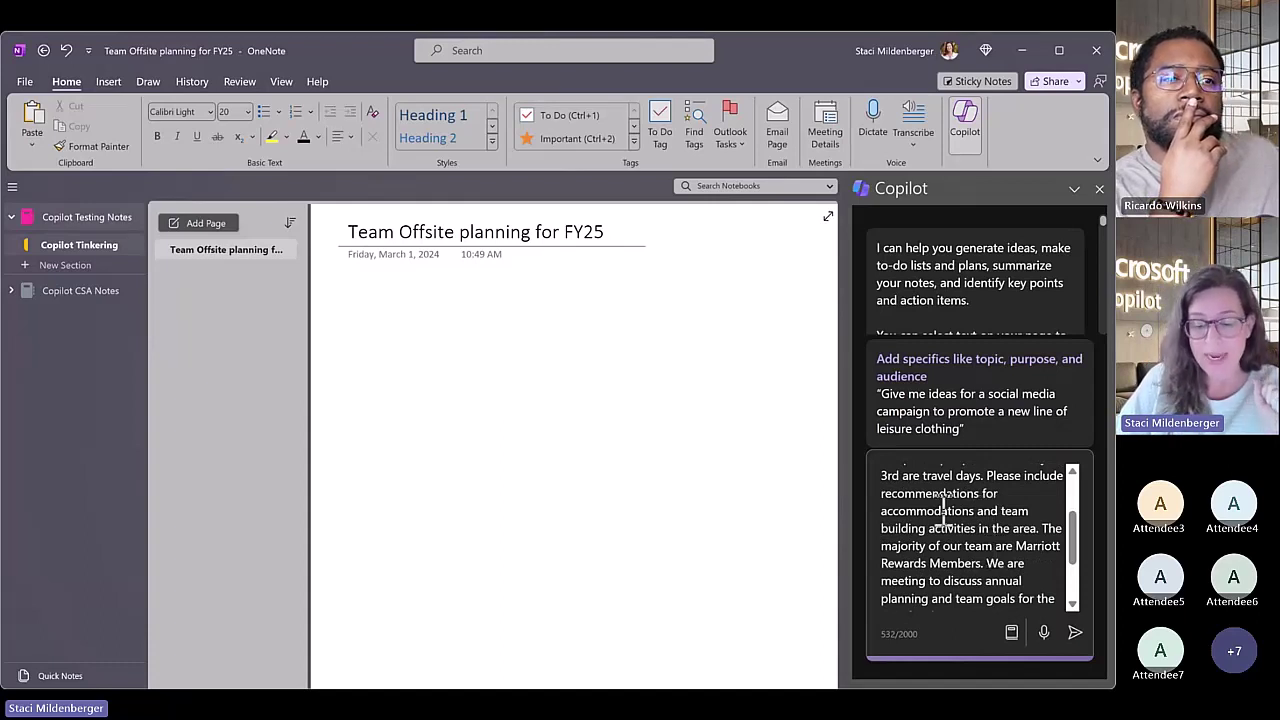
- Review the rest of the prompt, covering accommodations, team building activities, the meeting's purpose and the requested agenda dates
left_click_drag(943, 510, 943, 528)
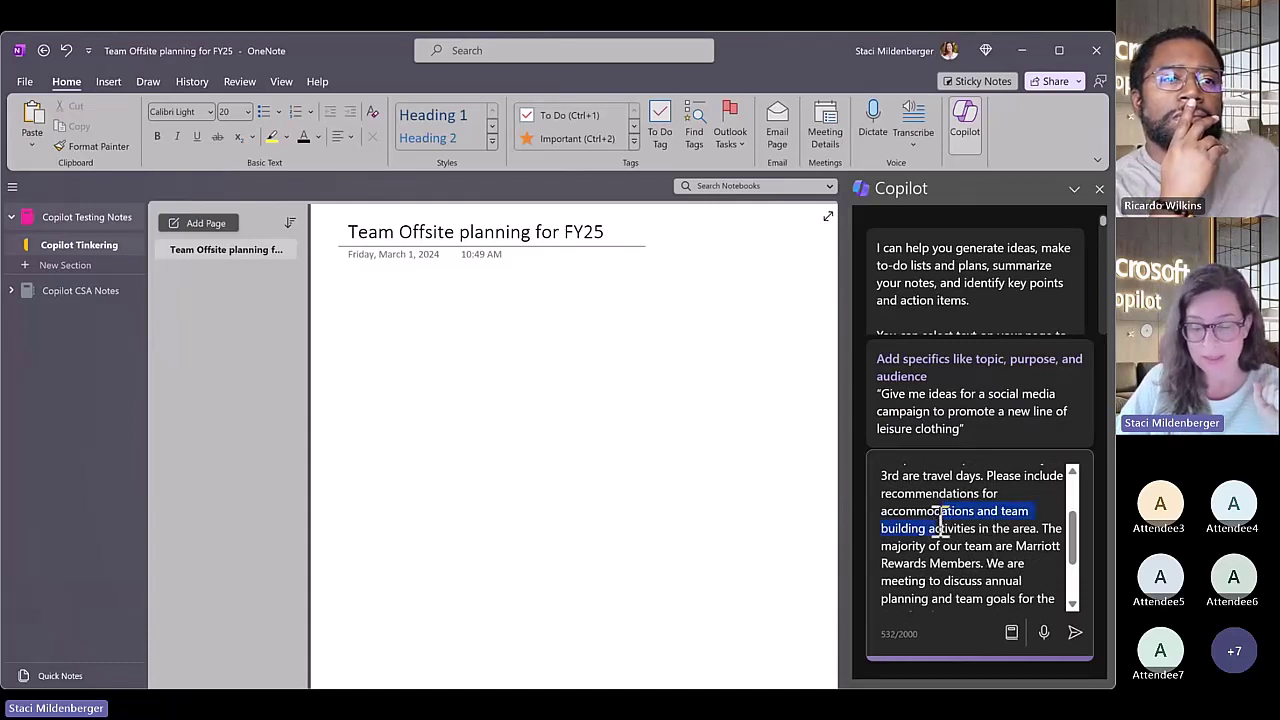
left_click(940, 537)
scroll(943, 538, "down", 1)
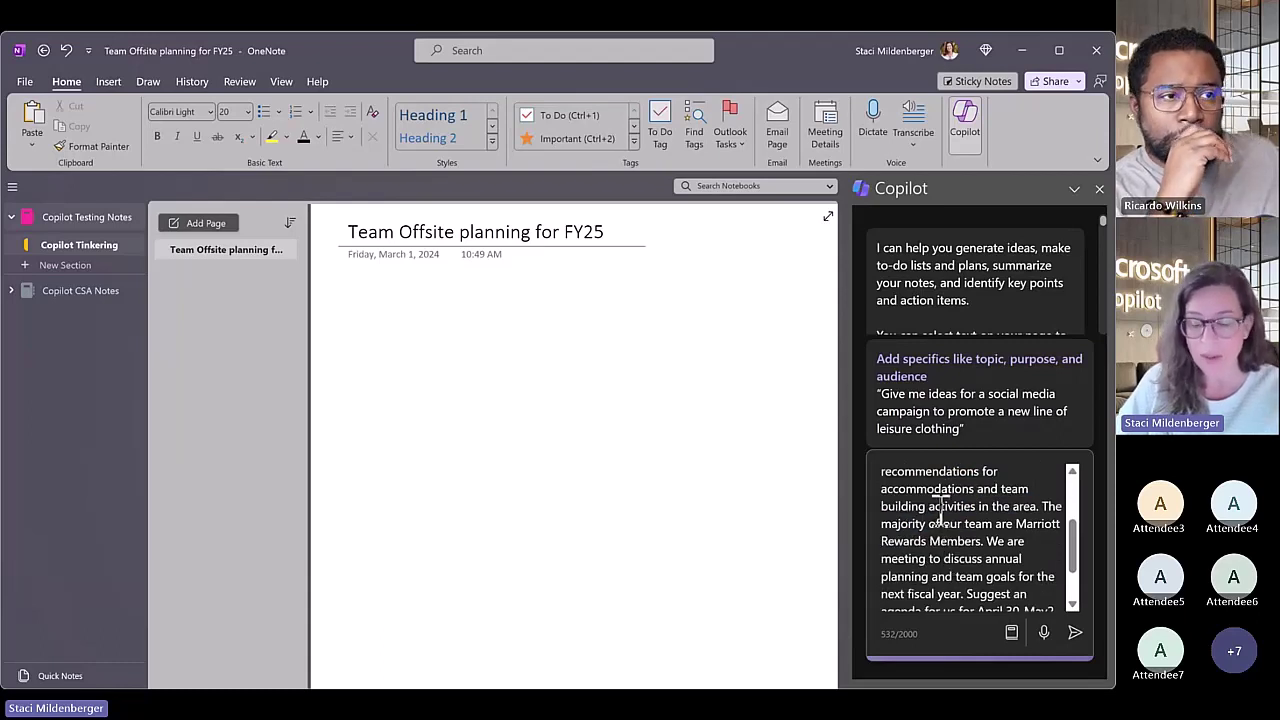
scroll(940, 510, "down", 3)
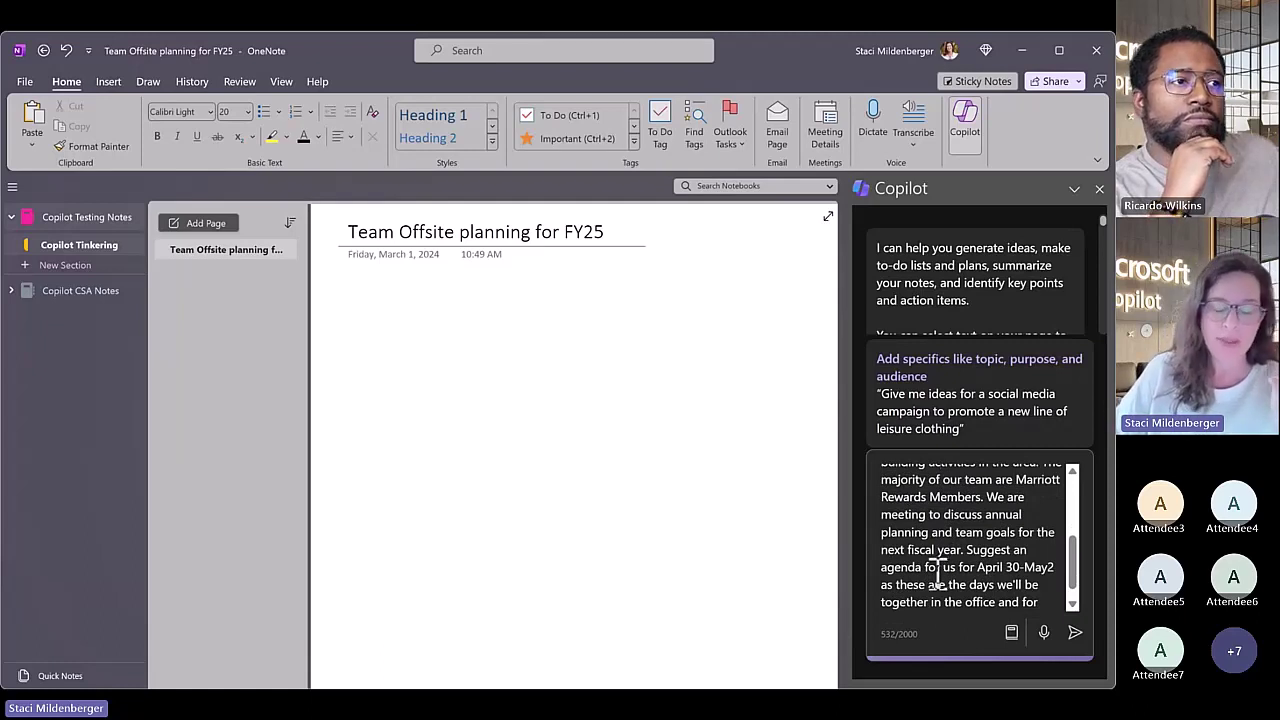
scroll(1010, 540, "up", 1)
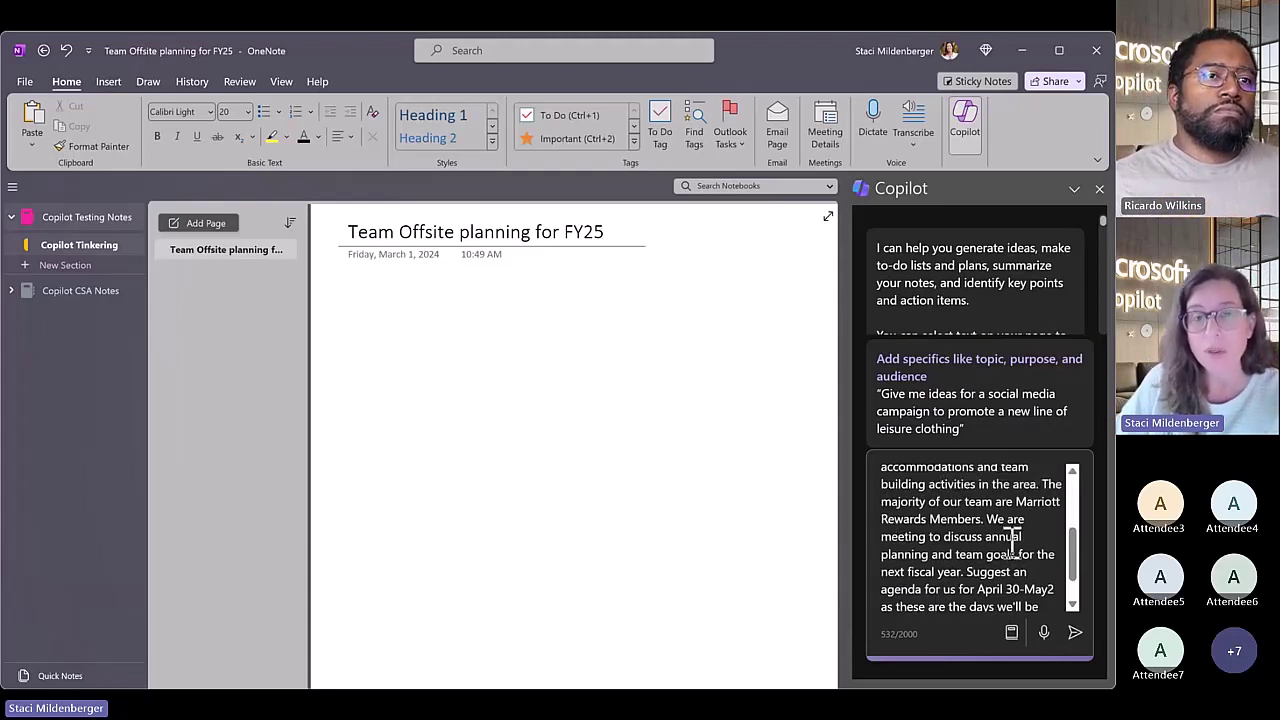
scroll(1013, 543, "down", 1)
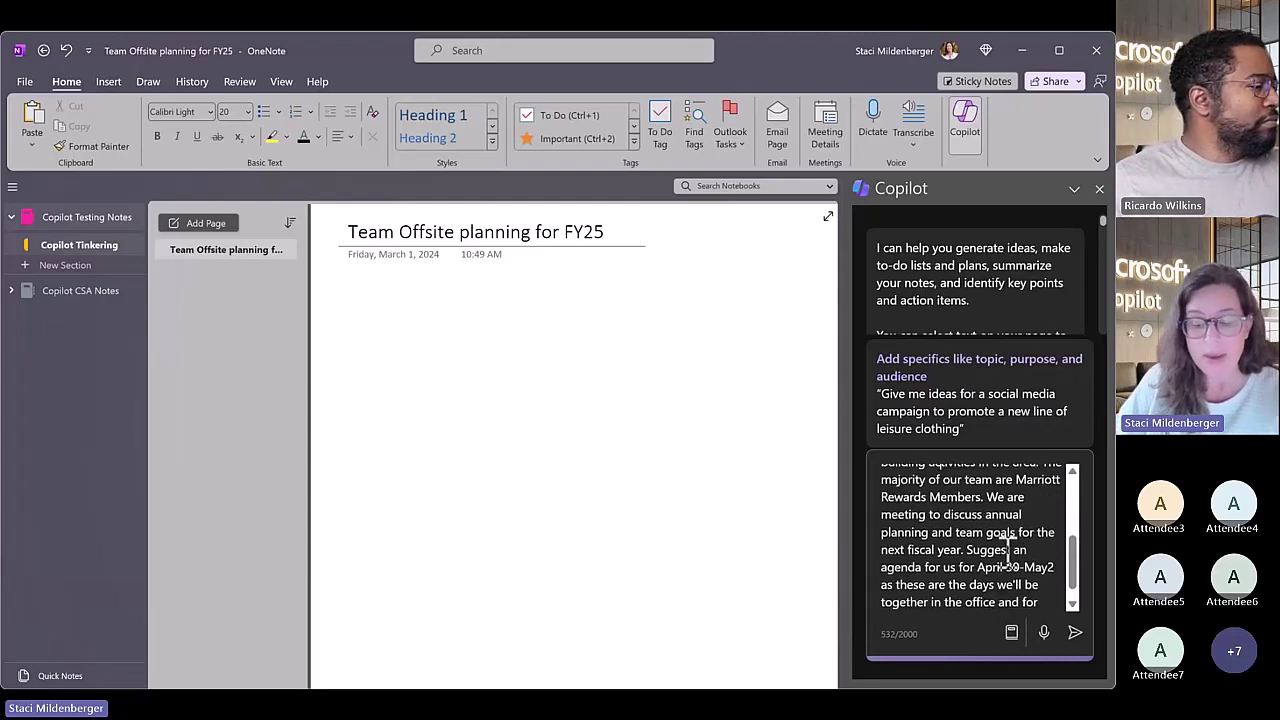
scroll(1008, 552, "down", 1)
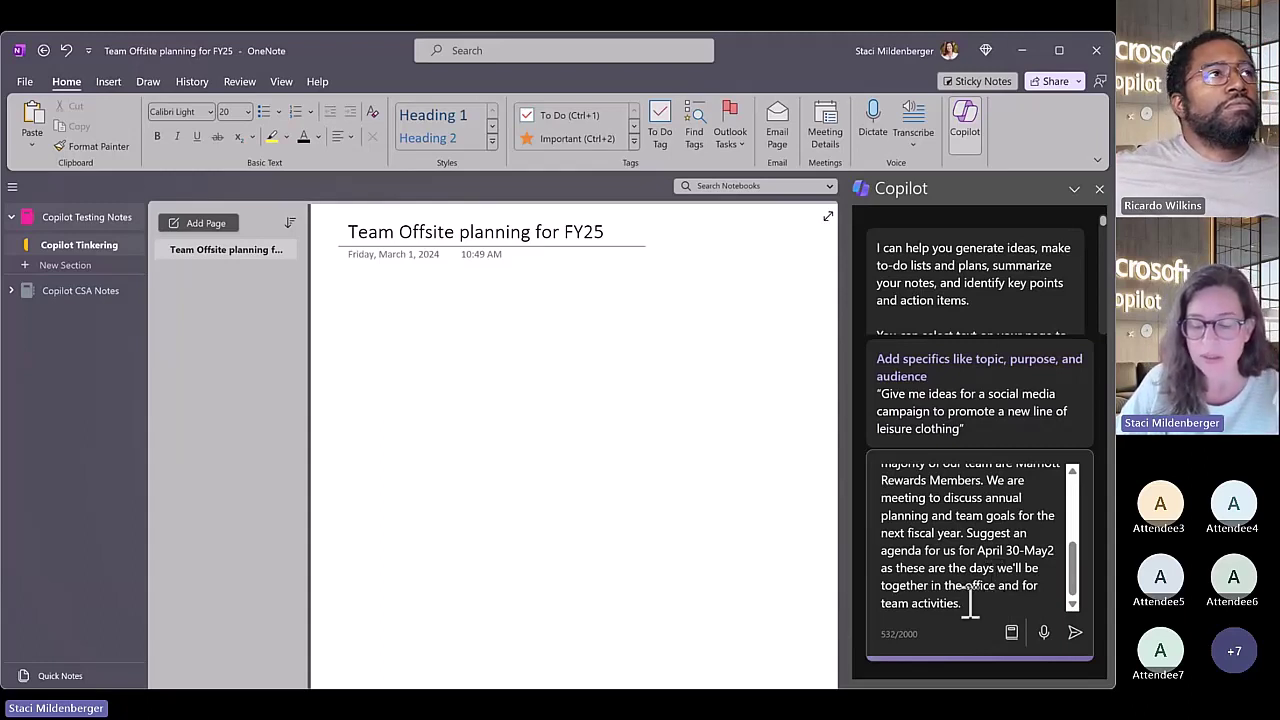
left_click_drag(943, 552, 1060, 551)
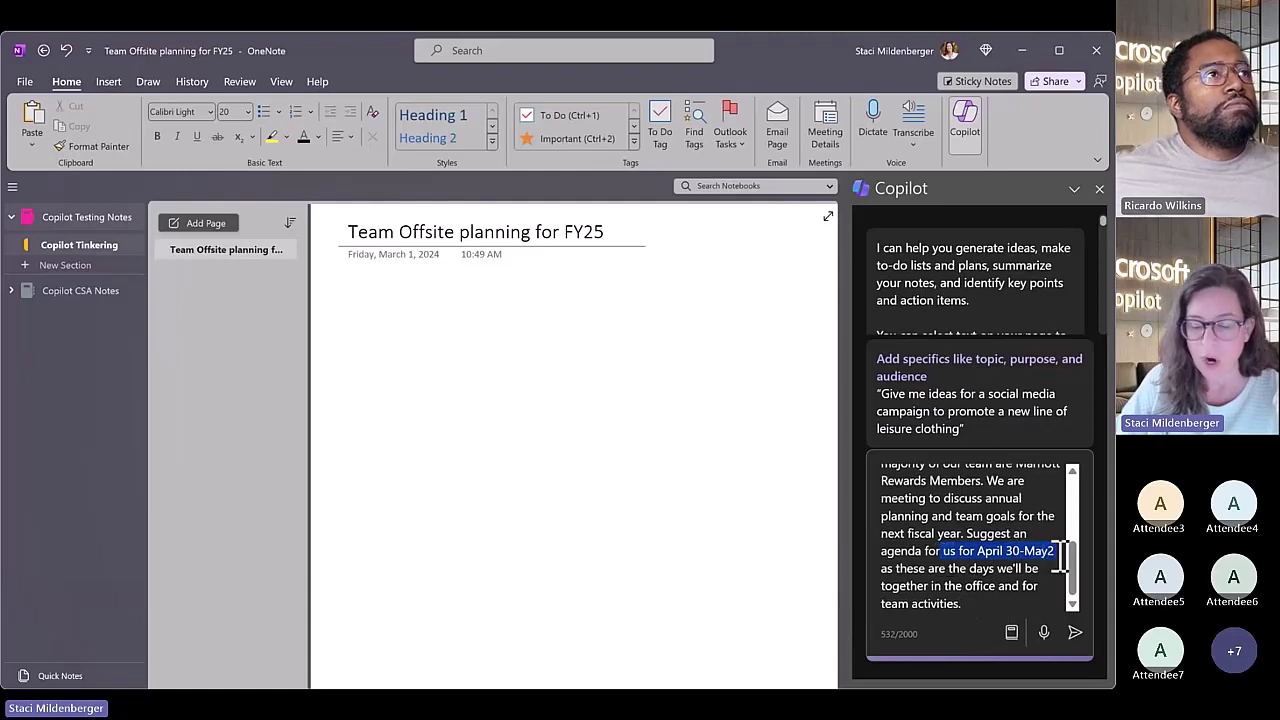
left_click(965, 612)
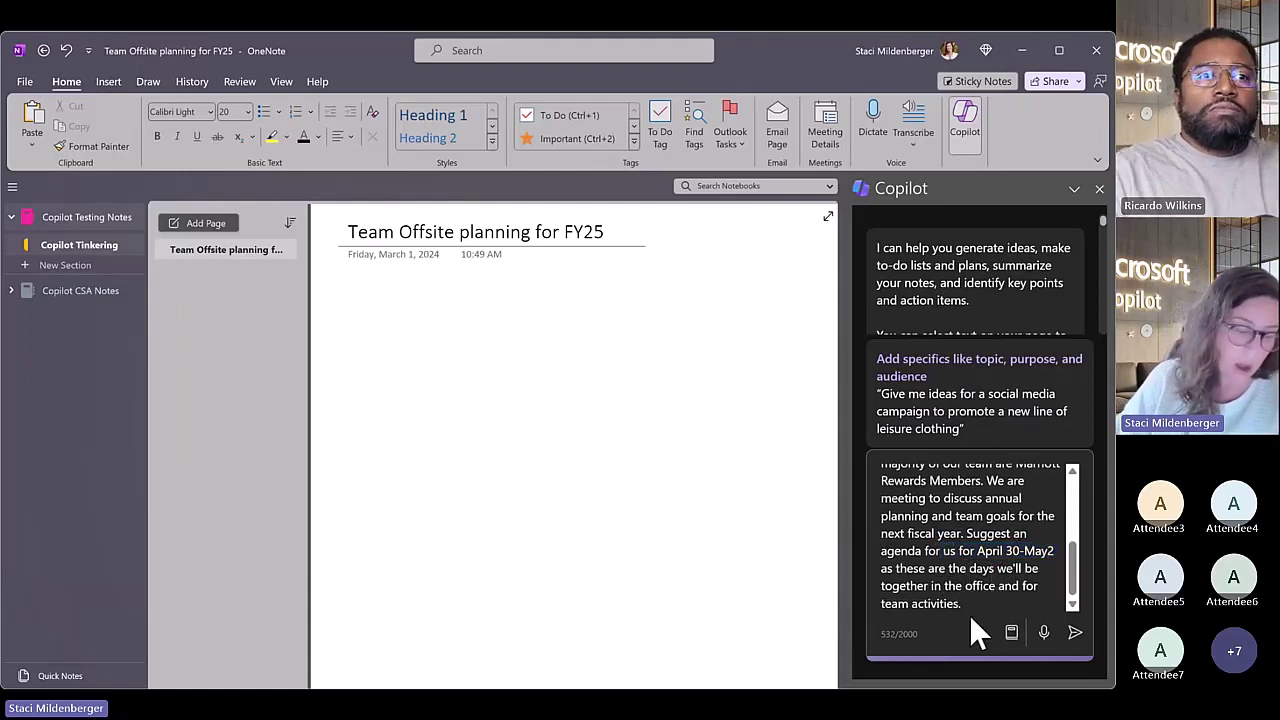
- Submit the team meeting prompt to Copilot and copy the generated draft plan
left_click(1075, 633)
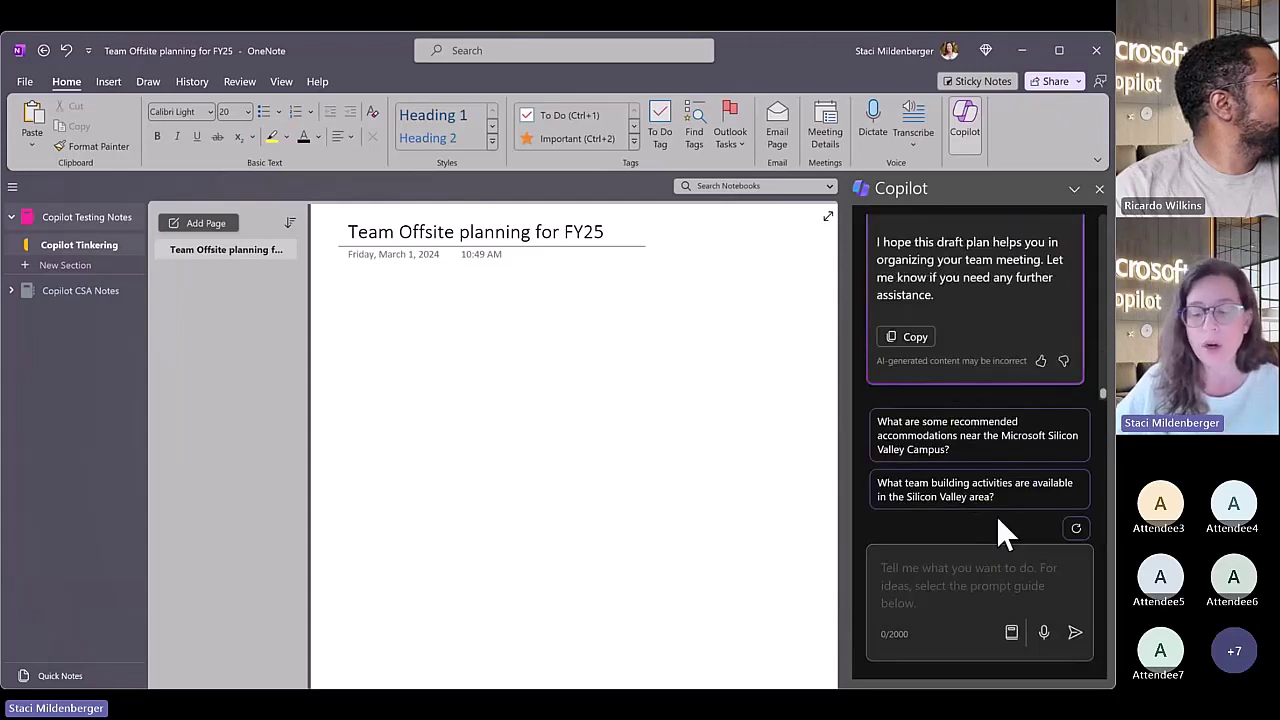
left_click(912, 340)
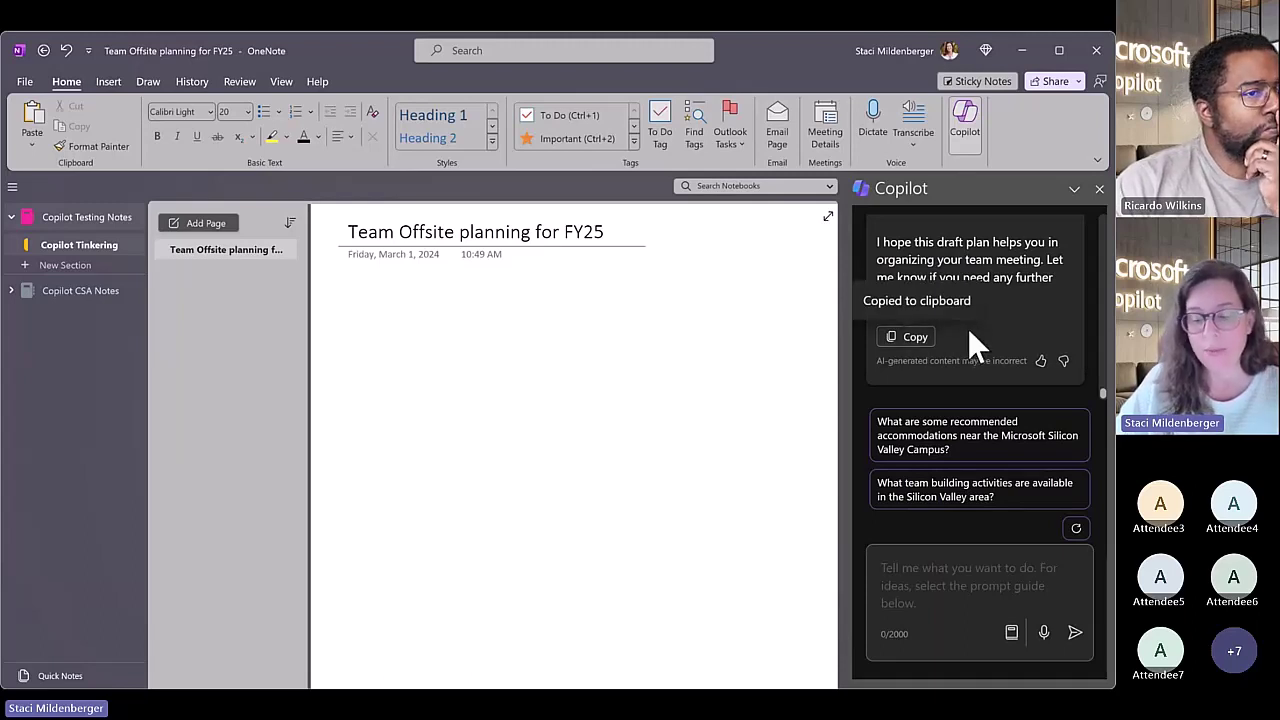
- Copy Copilot's draft plan and paste it below the title of the Team Offsite planning for FY25 page
scroll(970, 335, "up", 5)
scroll(970, 335, "up", 6)
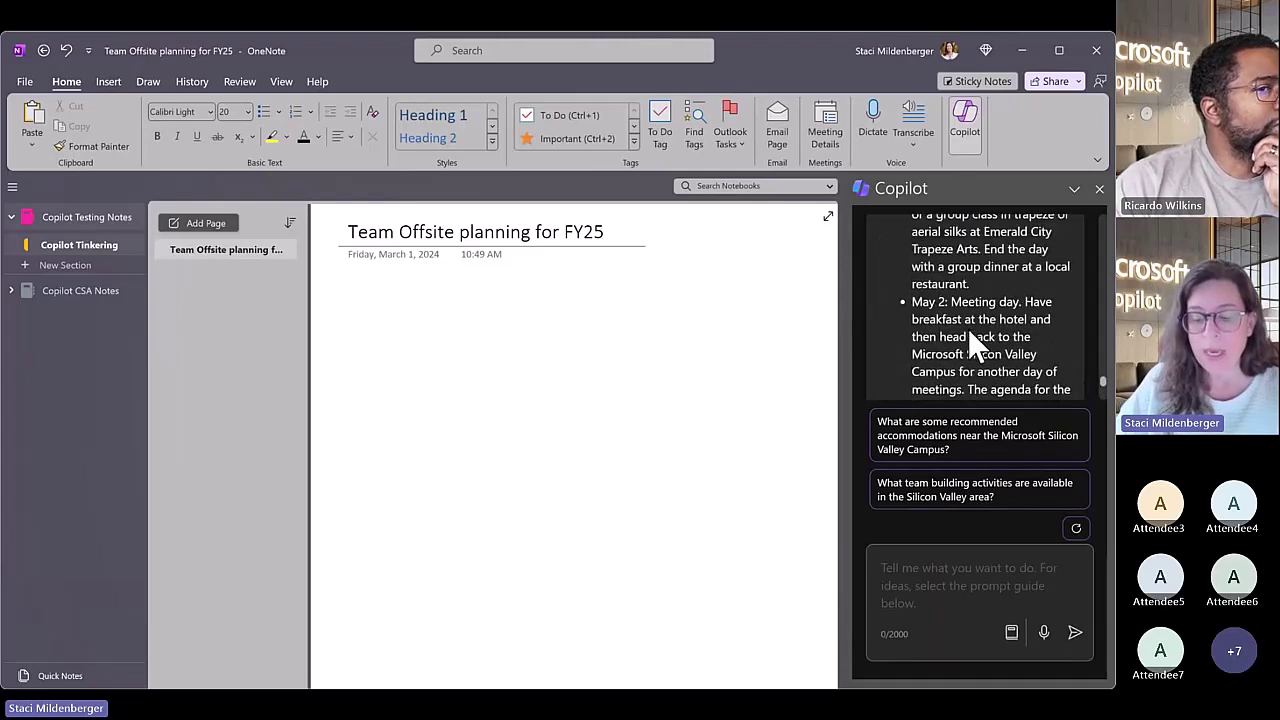
scroll(968, 328, "down", 8)
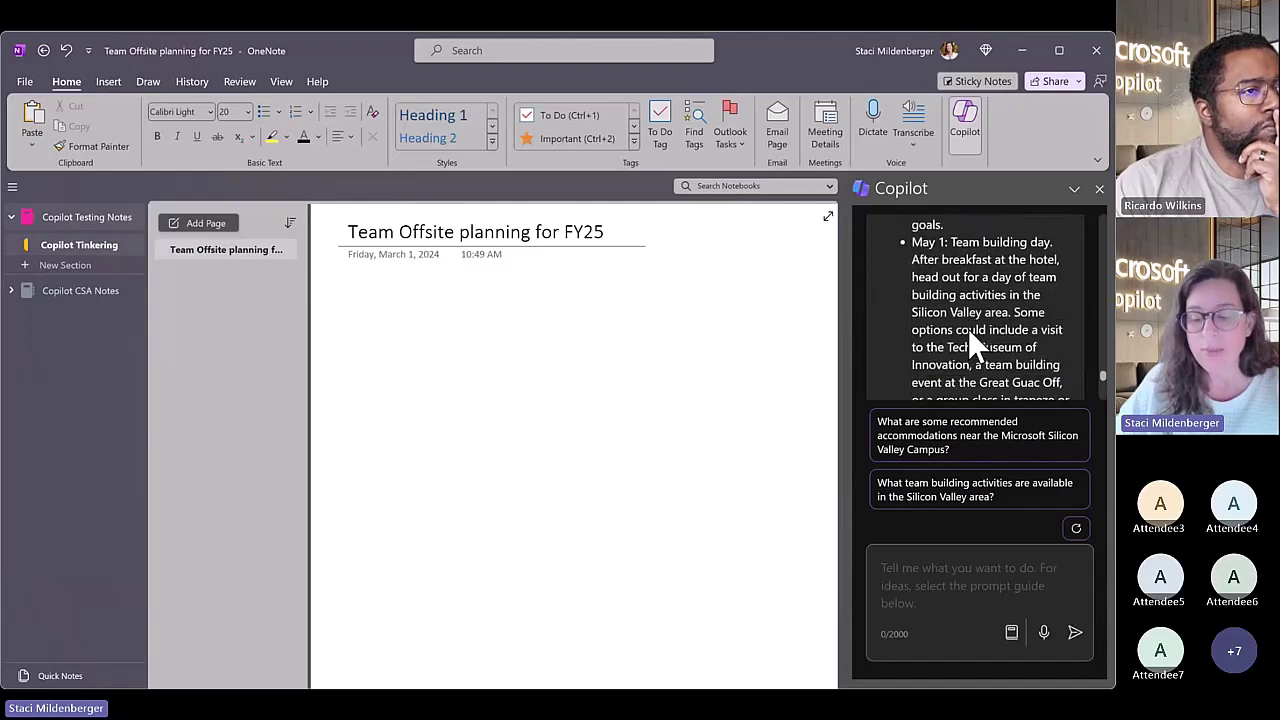
scroll(968, 328, "down", 7)
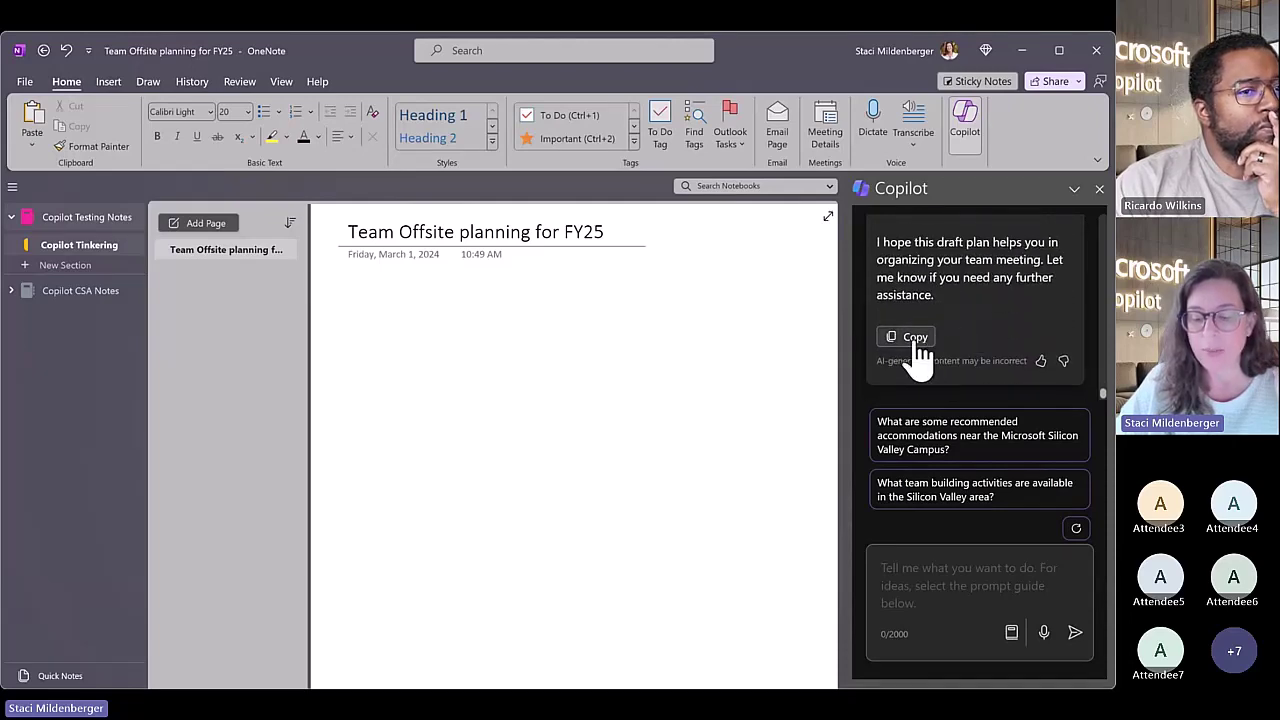
left_click(916, 342)
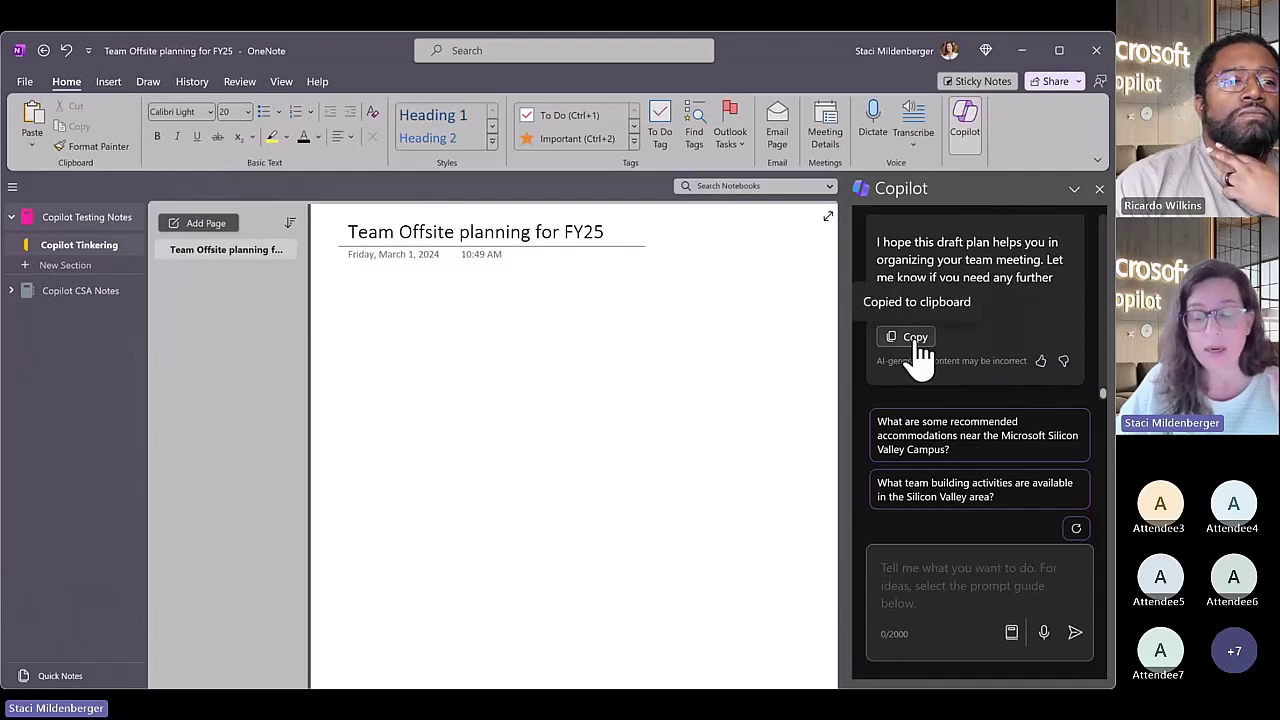
left_click(465, 313)
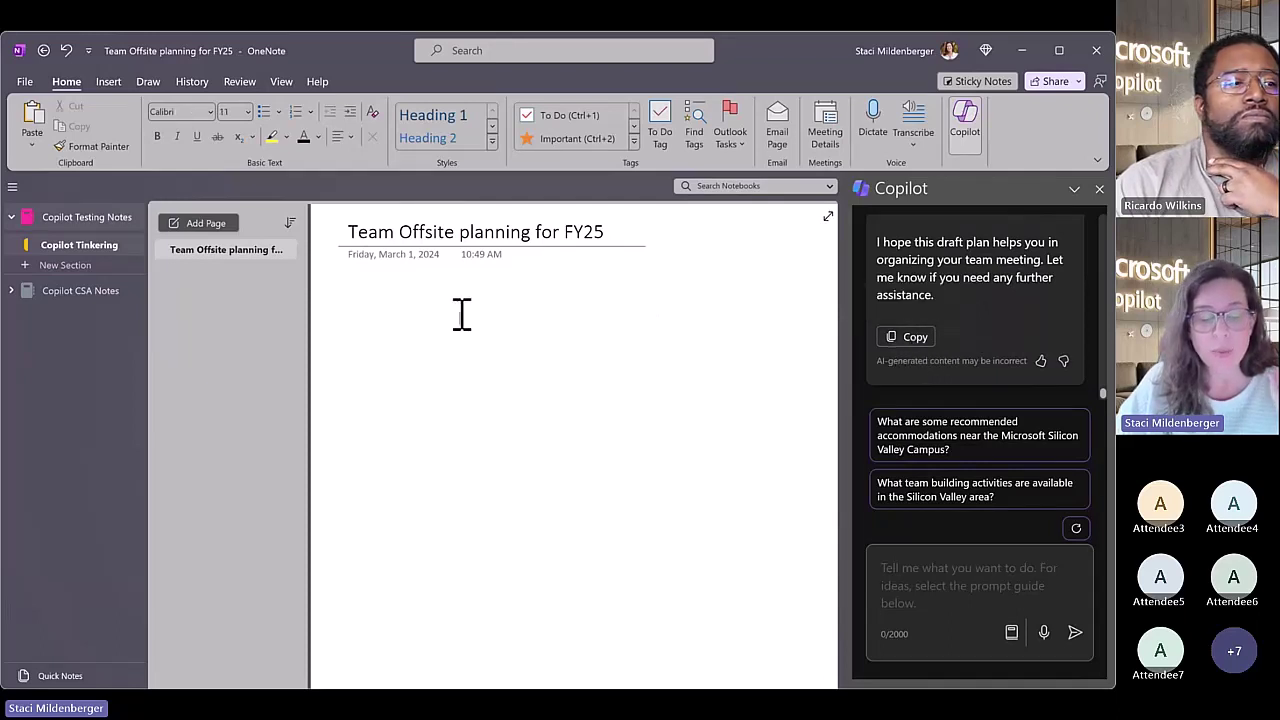
left_click(354, 283)
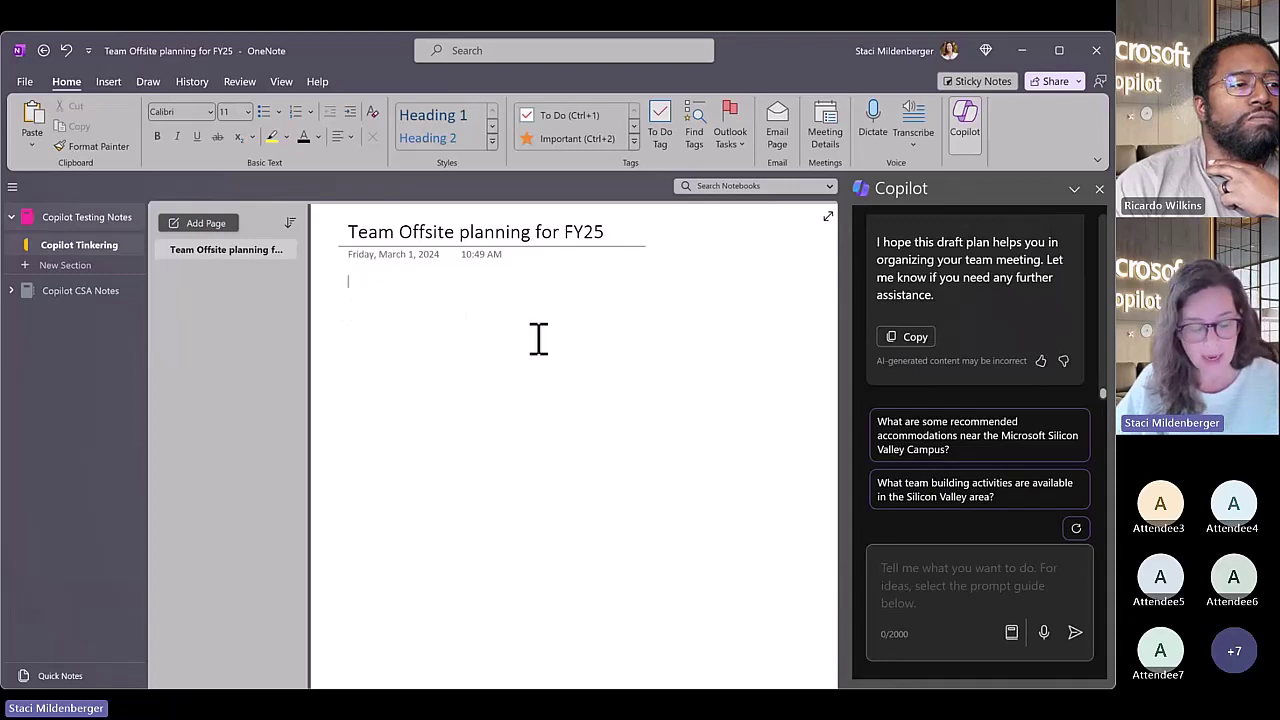
key("ctrl+v")
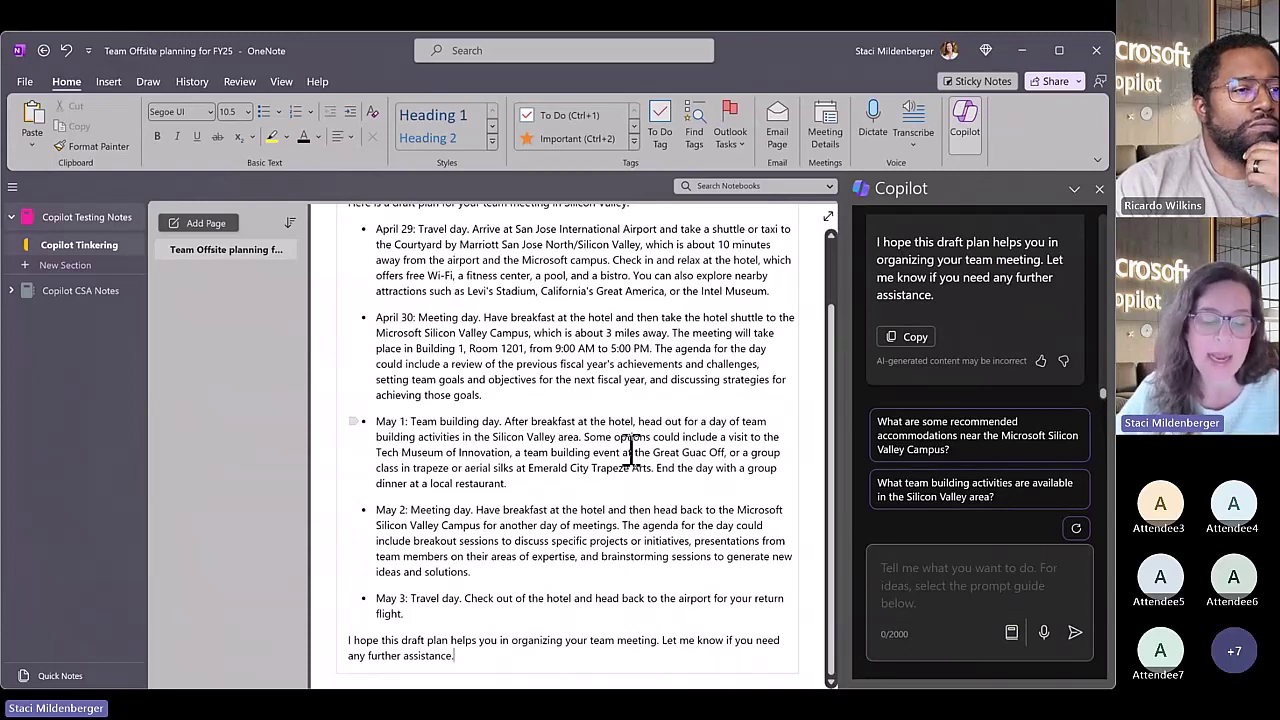
- Review the pasted plan's introduction and the April 29 arrival details, covering the airport and the transfer to the hotel
scroll(636, 455, "up", 2)
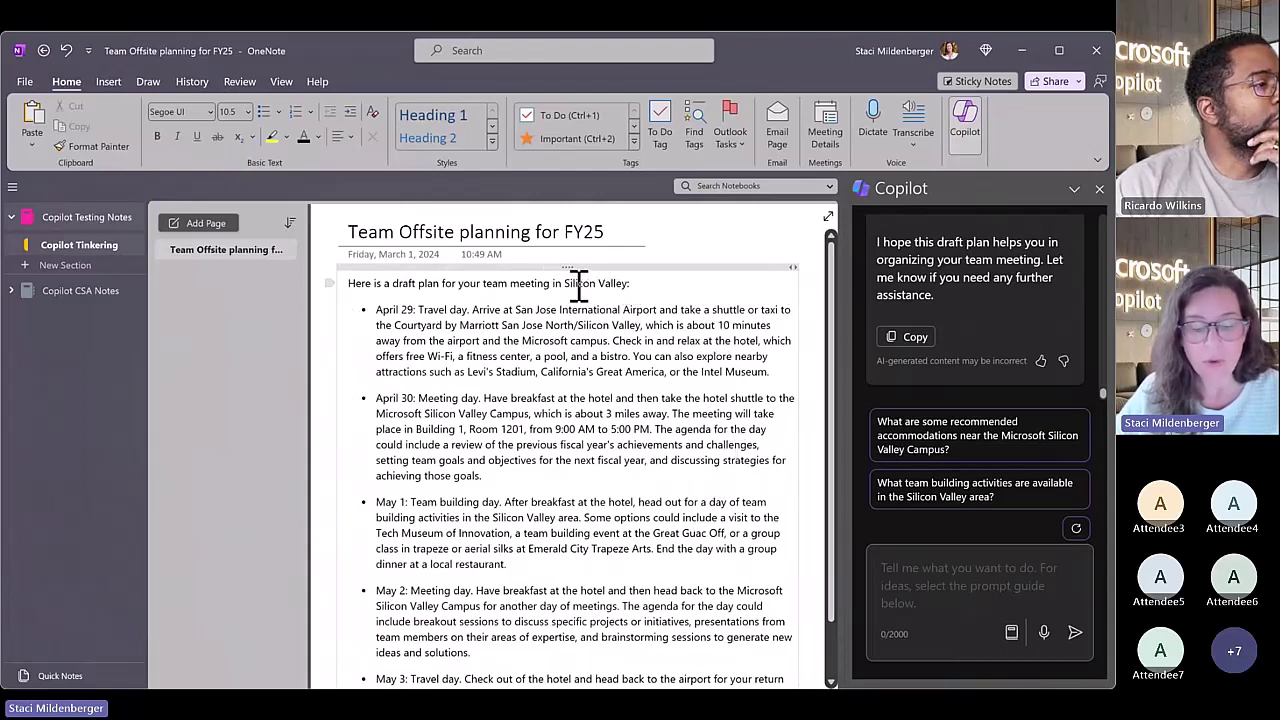
left_click_drag(565, 283, 631, 284)
left_click(641, 368)
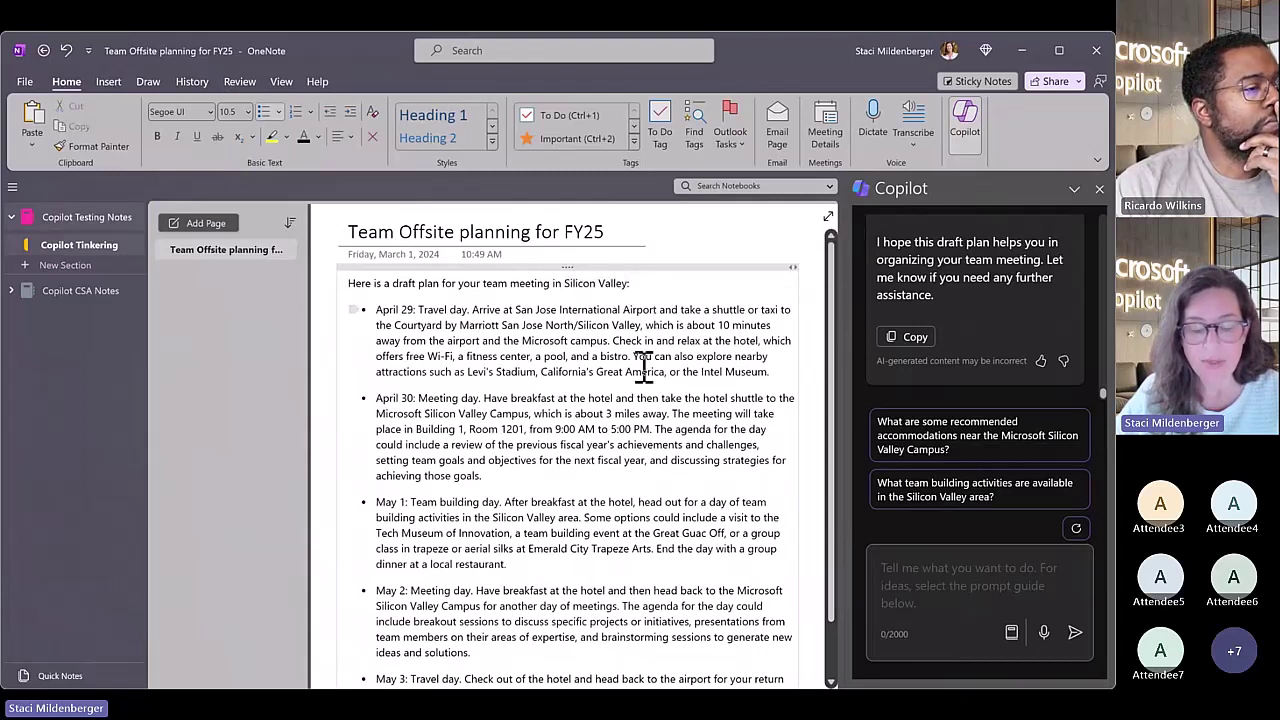
left_click_drag(416, 310, 641, 320)
left_click(470, 311)
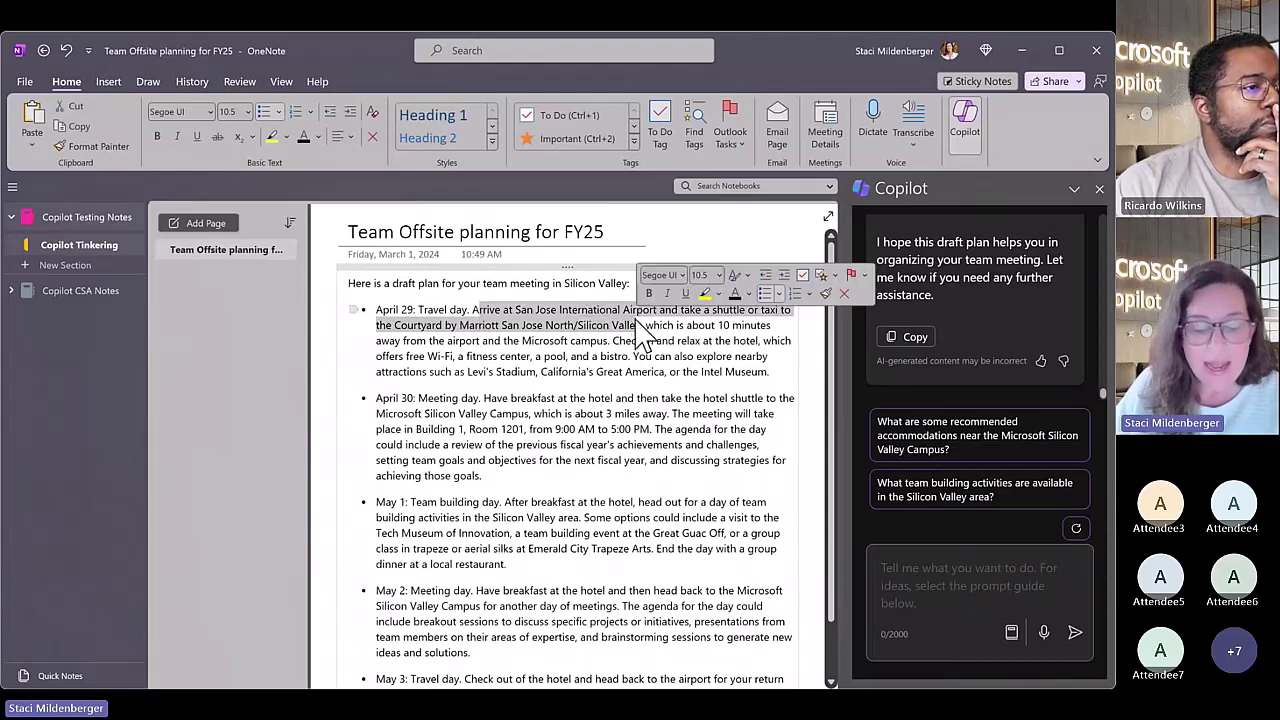
left_click(613, 326)
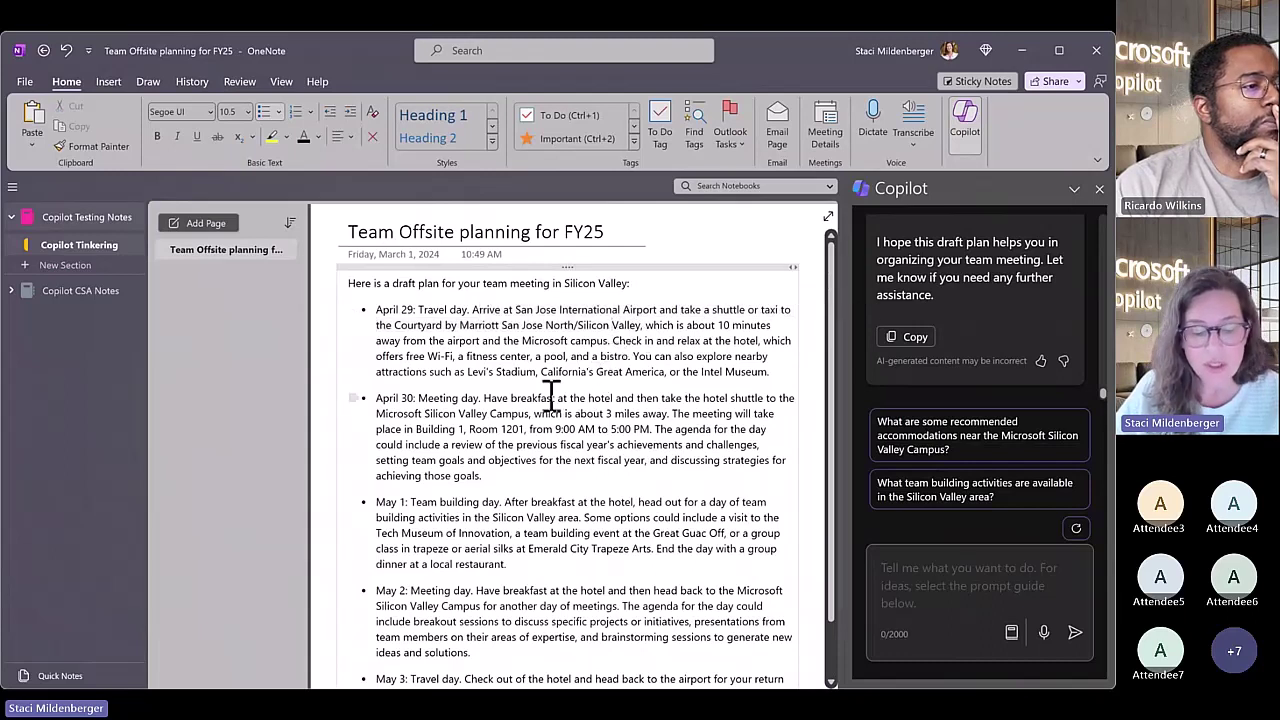
- Review the rest of the April 29 travel day, covering the hotel, check-in and nearby attractions
left_click_drag(395, 326, 566, 325)
left_click(570, 325)
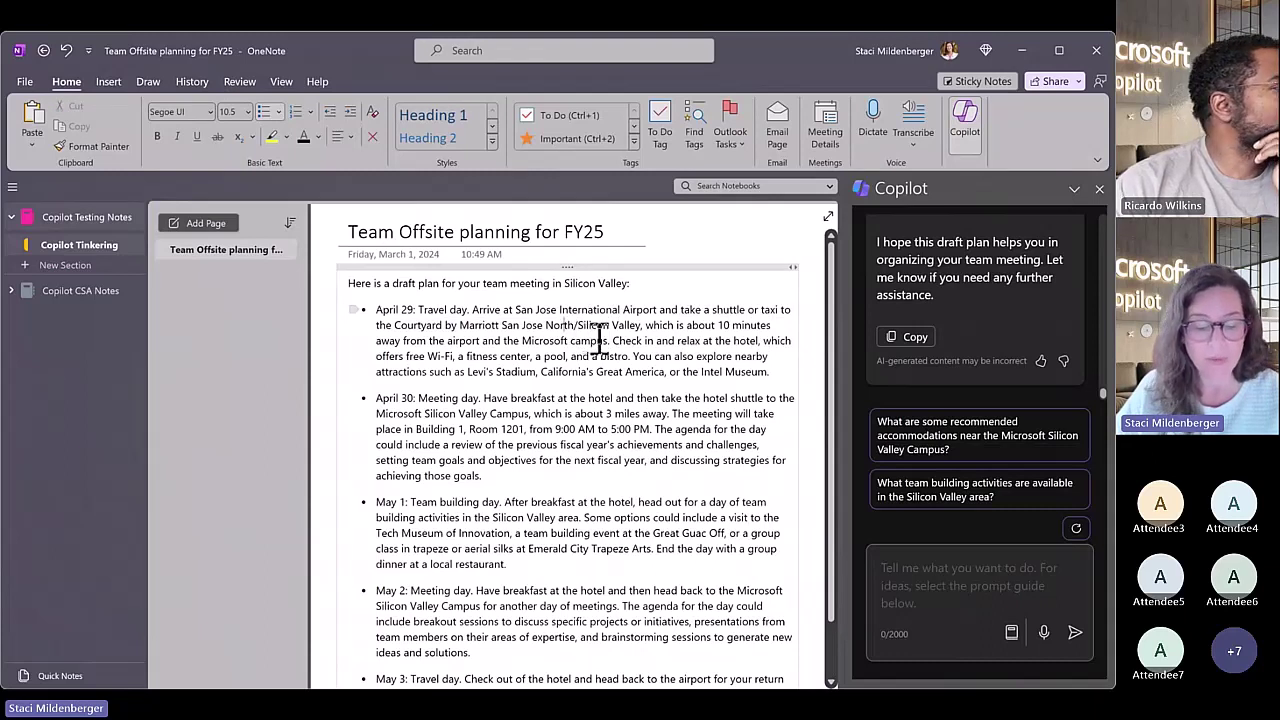
left_click_drag(607, 340, 757, 342)
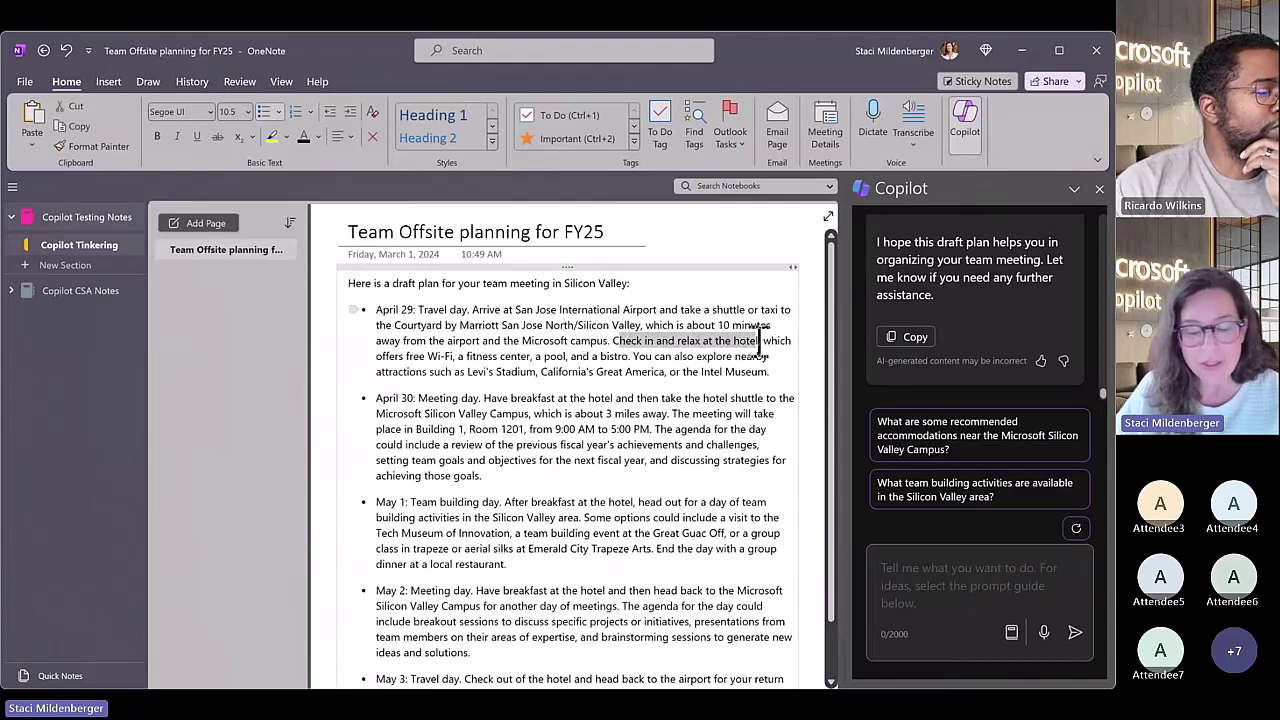
left_click(710, 350)
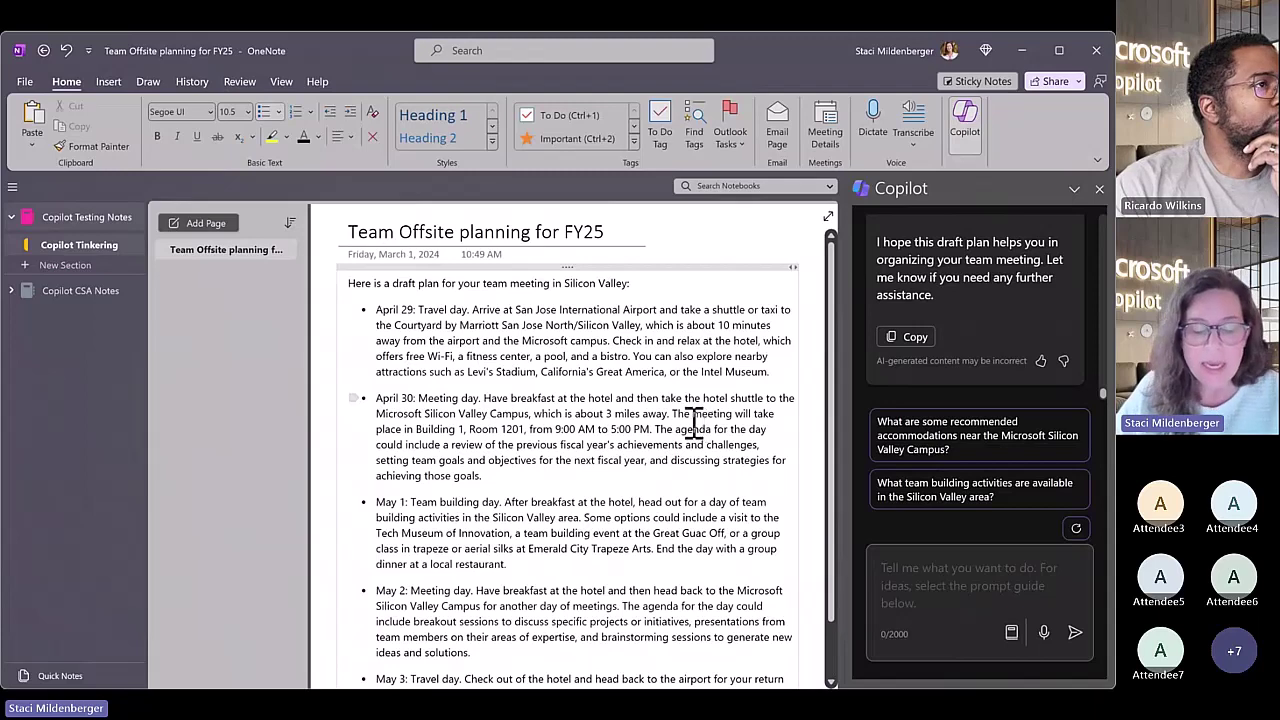
scroll(669, 423, "down", 3)
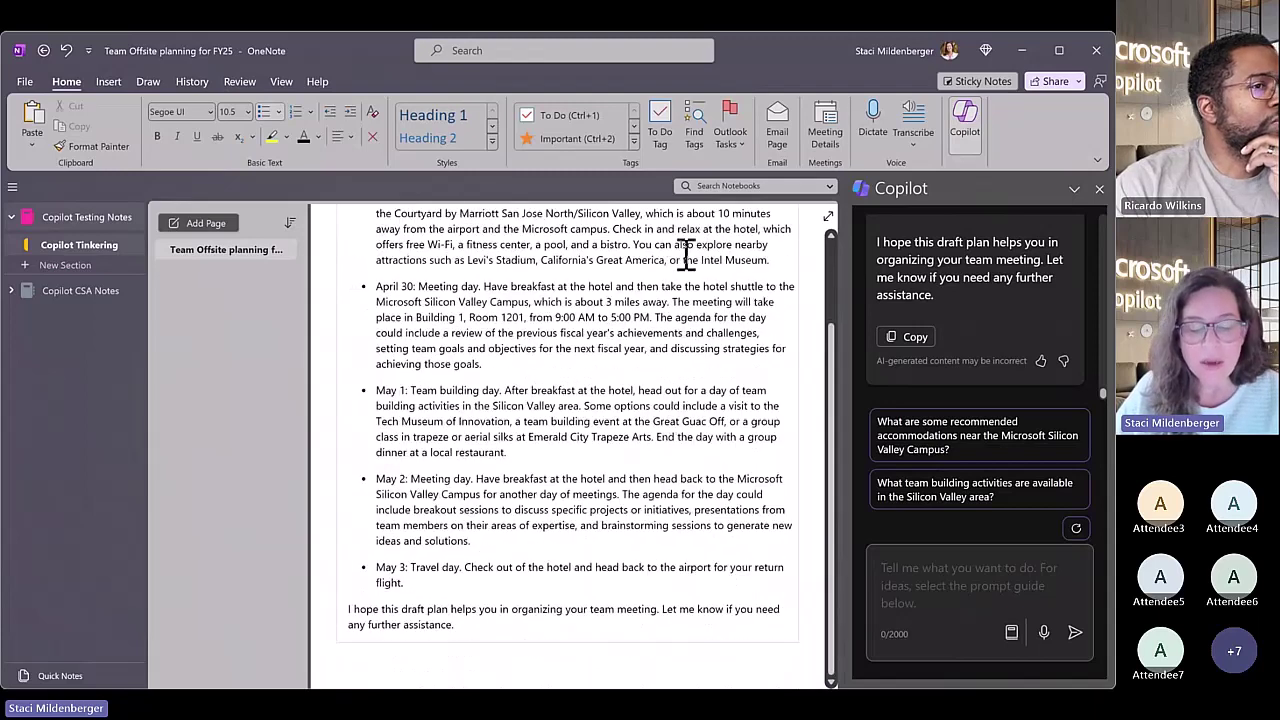
left_click_drag(478, 260, 743, 251)
left_click(748, 257)
- Review the April 30 meeting day in the plan, covering its meeting room, hours and agenda topics
scroll(750, 260, "up", 1)
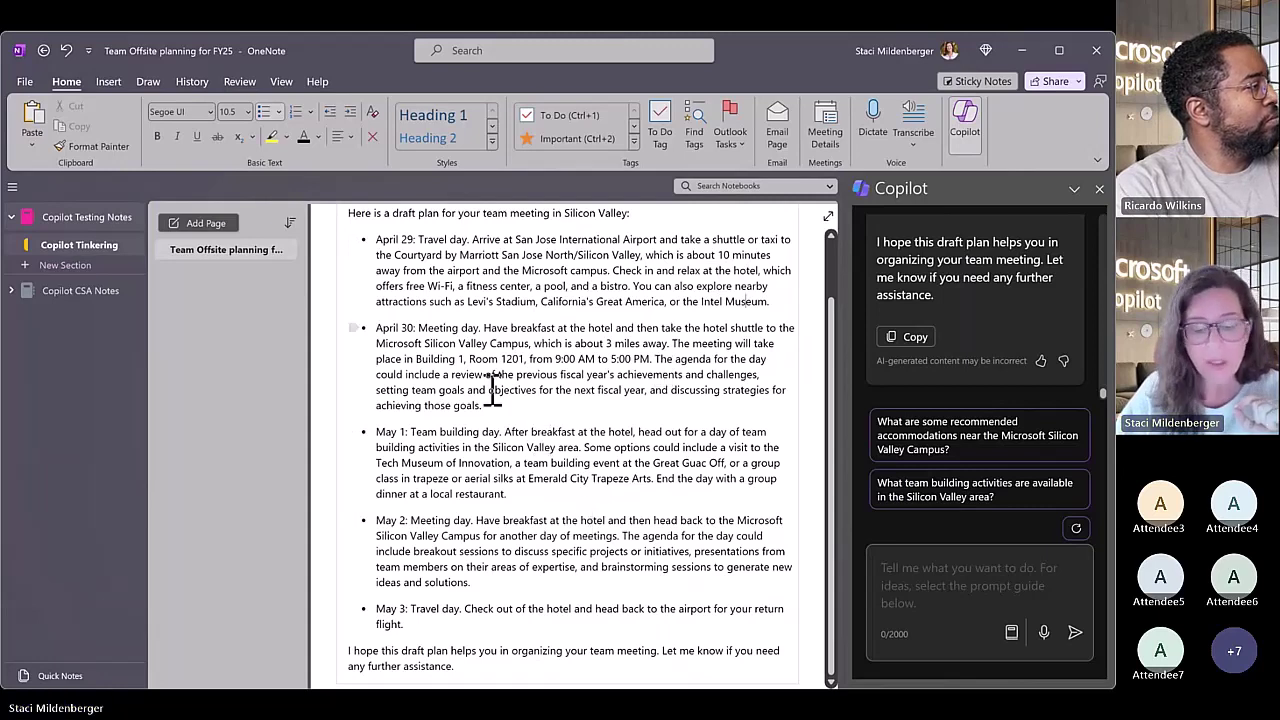
left_click_drag(416, 329, 459, 328)
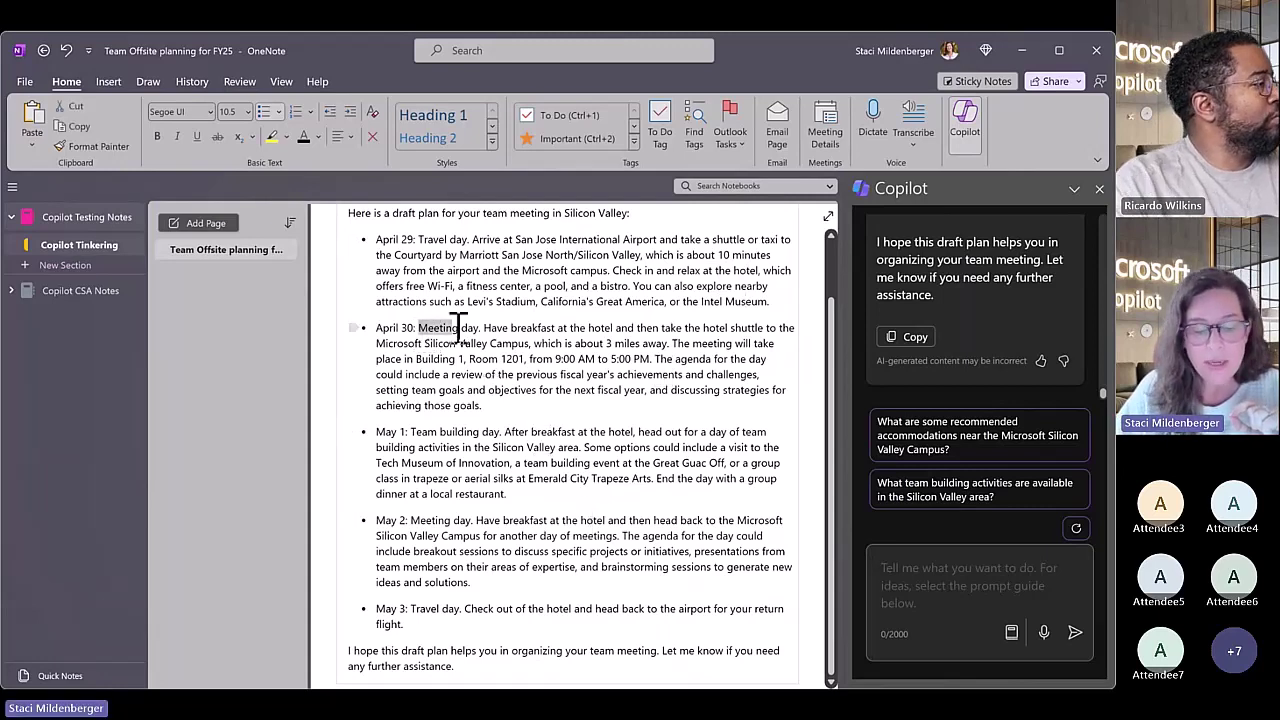
left_click(534, 412)
scroll(535, 410, "down", 3)
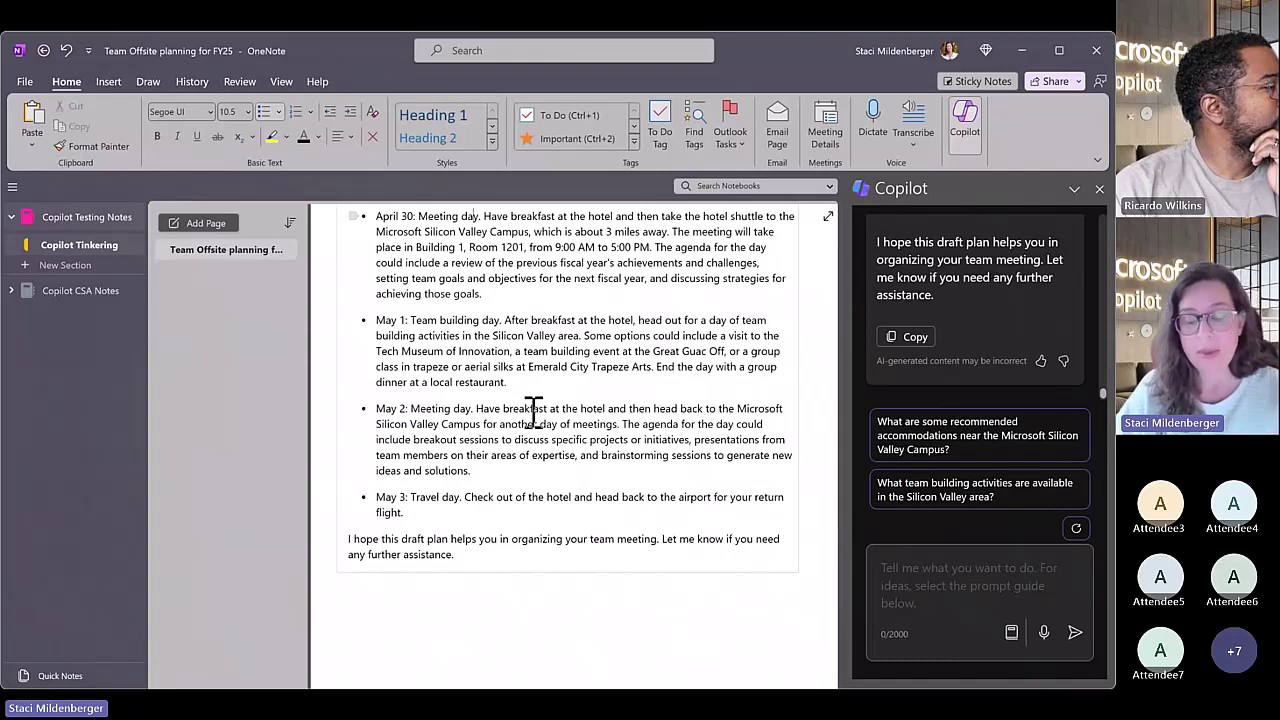
left_click_drag(403, 248, 528, 248)
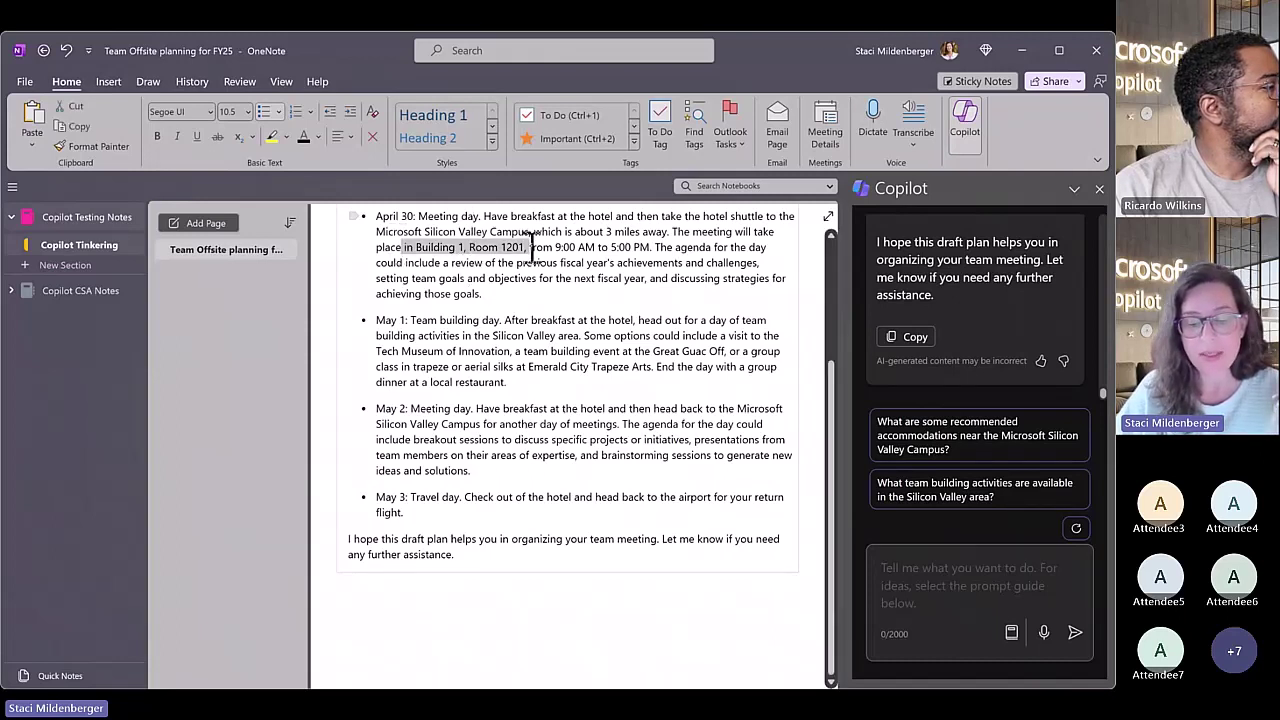
left_click(530, 247)
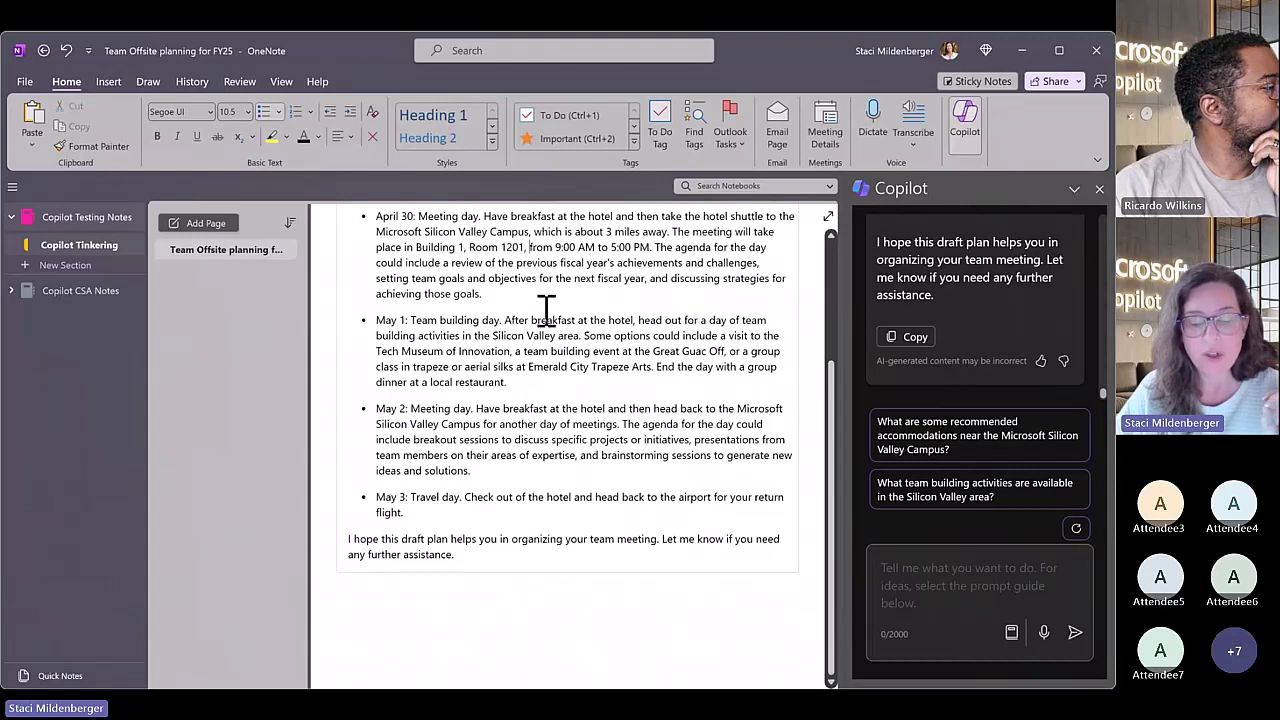
left_click_drag(554, 247, 652, 249)
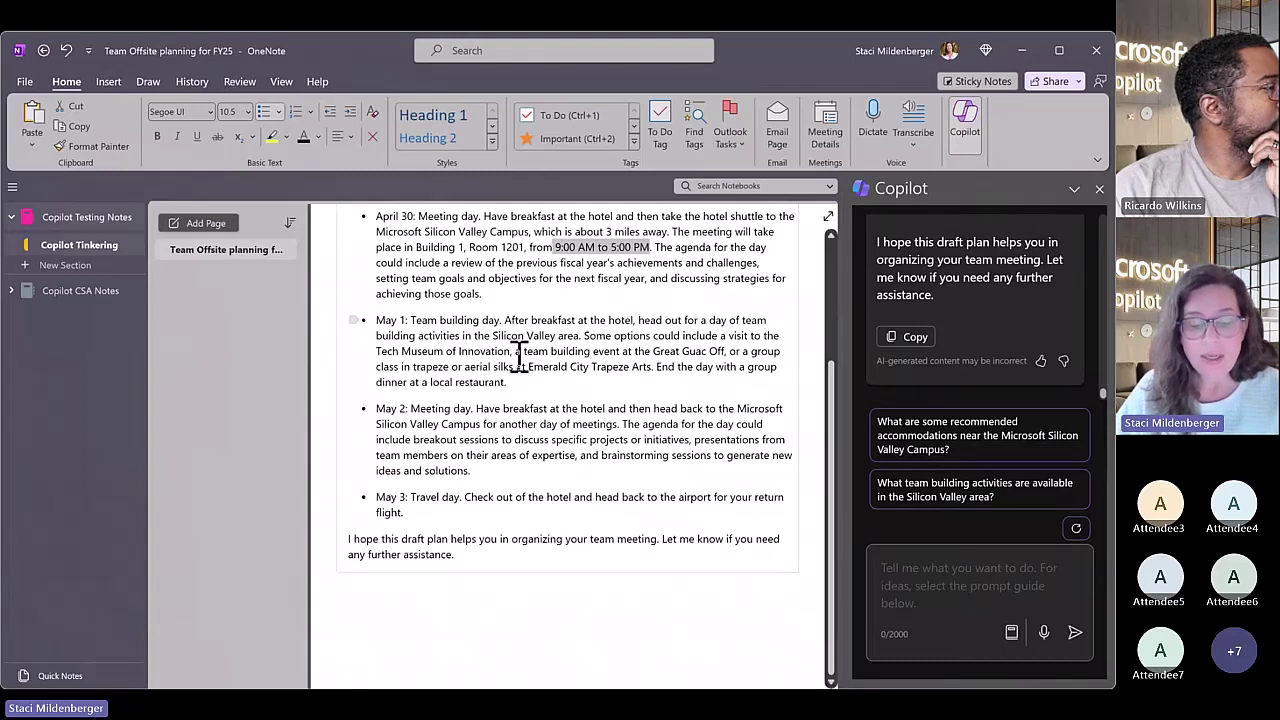
left_click_drag(485, 262, 684, 270)
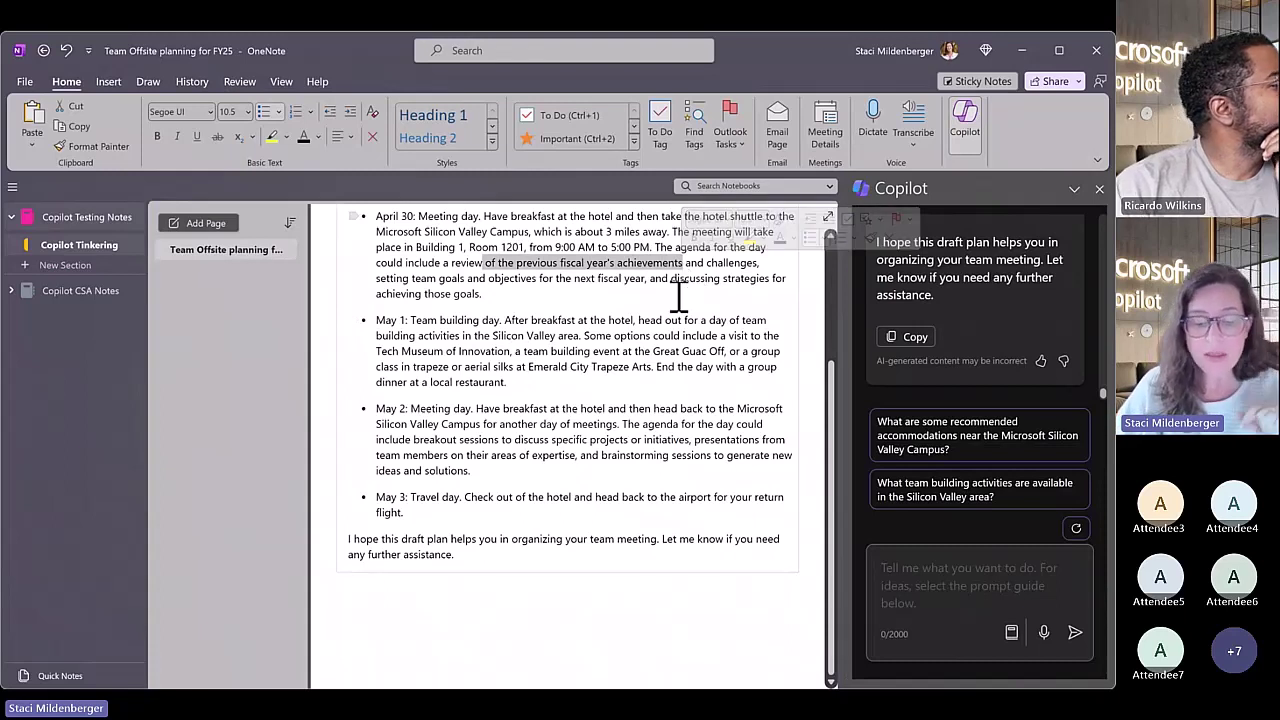
left_click_drag(421, 290, 466, 283)
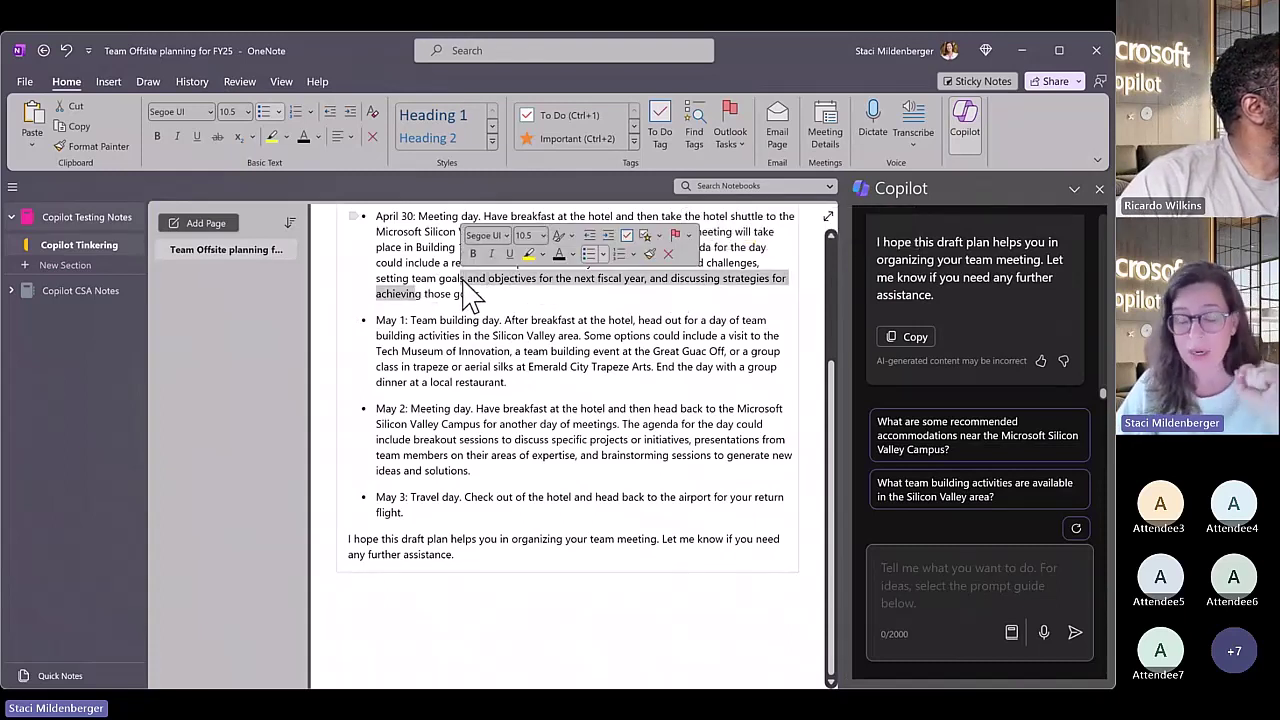
left_click(464, 287)
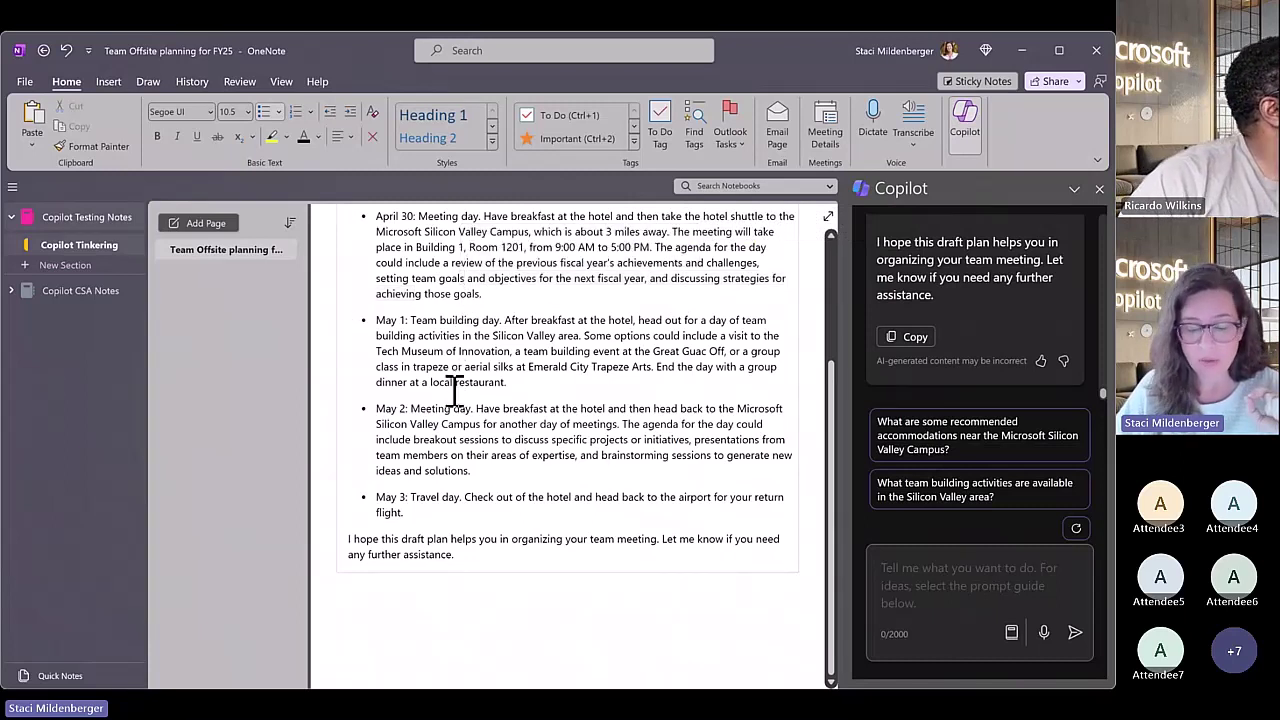
- Review the plan's remaining days, from the May 1 team building day and May 2 meetings to the May 3 return travel
left_click_drag(410, 320, 540, 382)
left_click(540, 382)
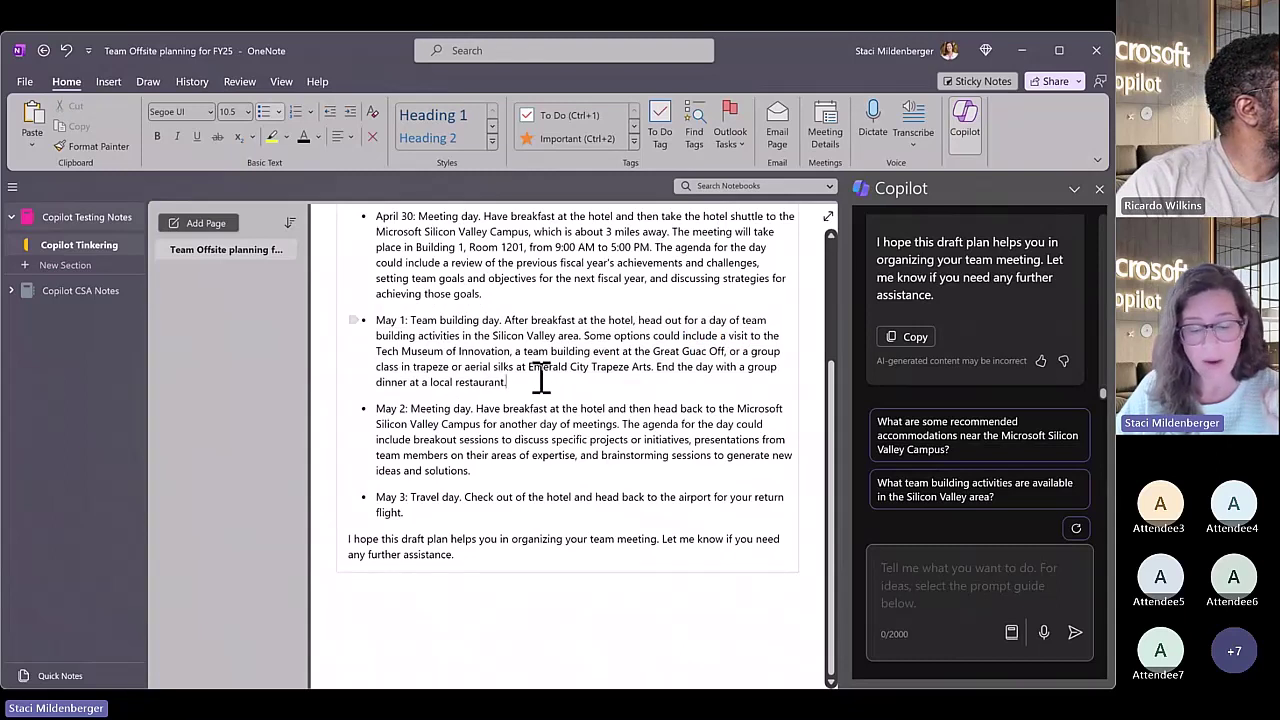
left_click_drag(584, 336, 674, 382)
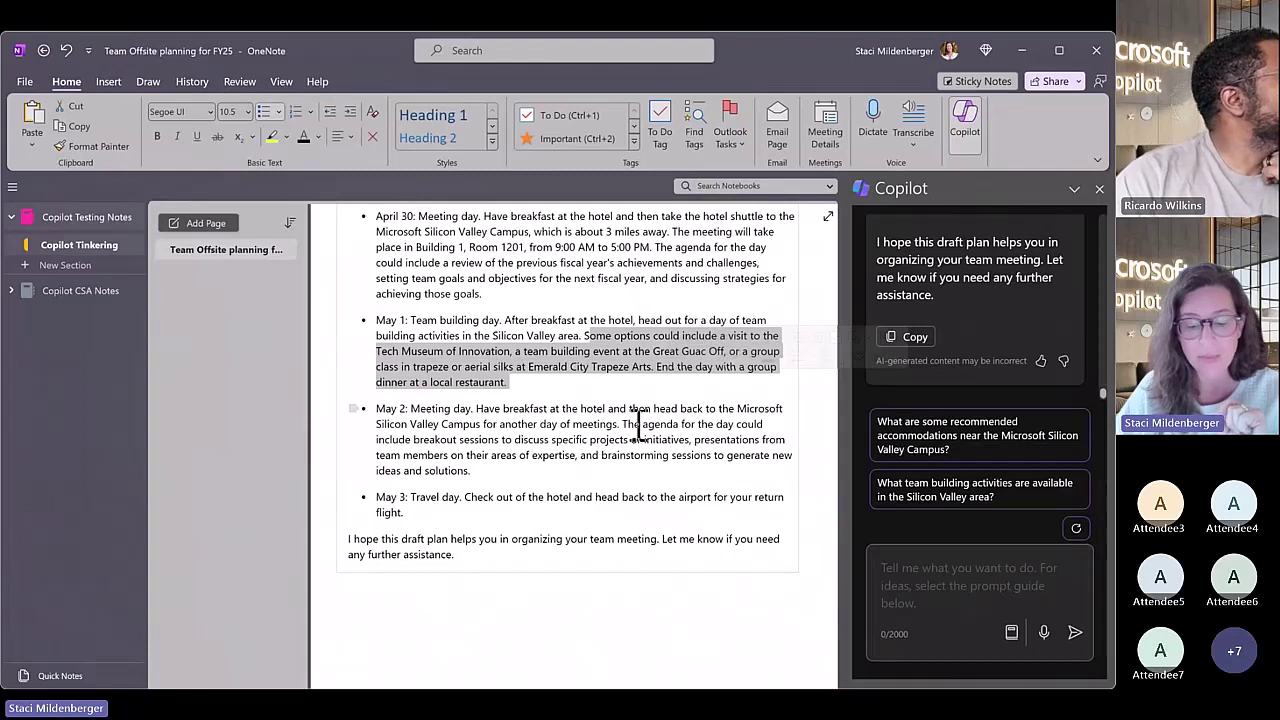
left_click_drag(485, 408, 508, 470)
left_click(510, 472)
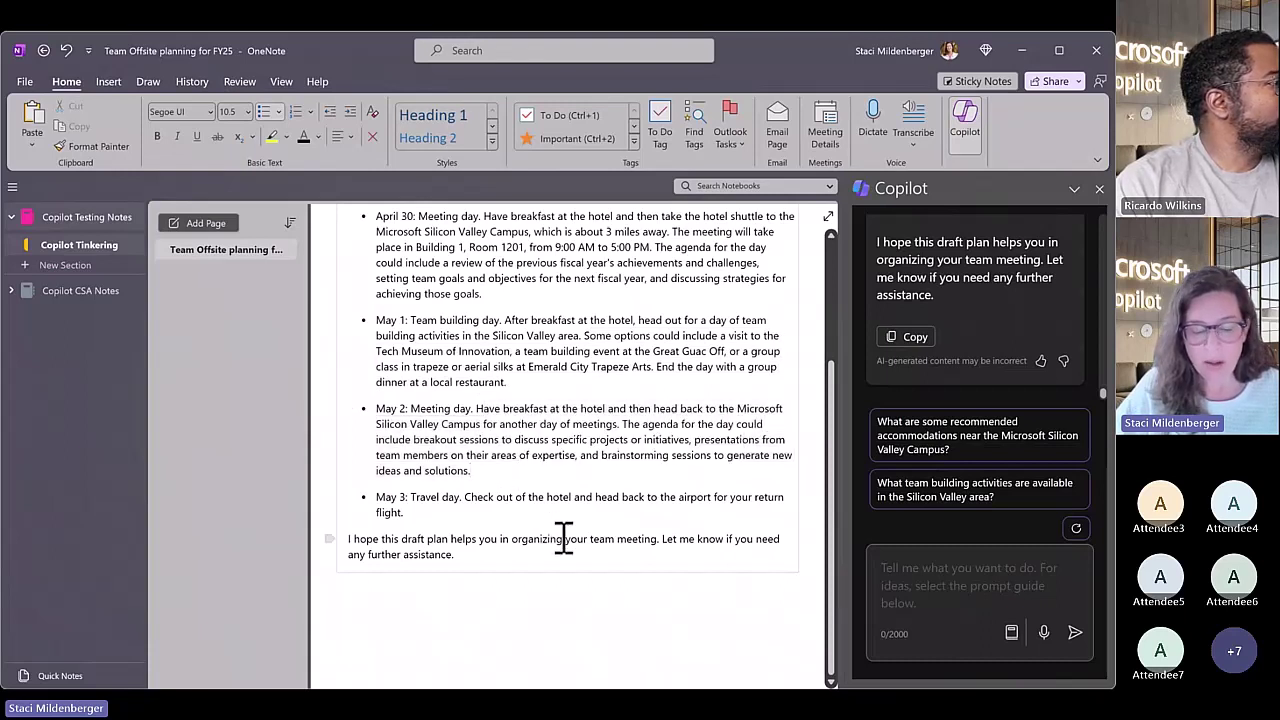
left_click_drag(491, 497, 743, 517)
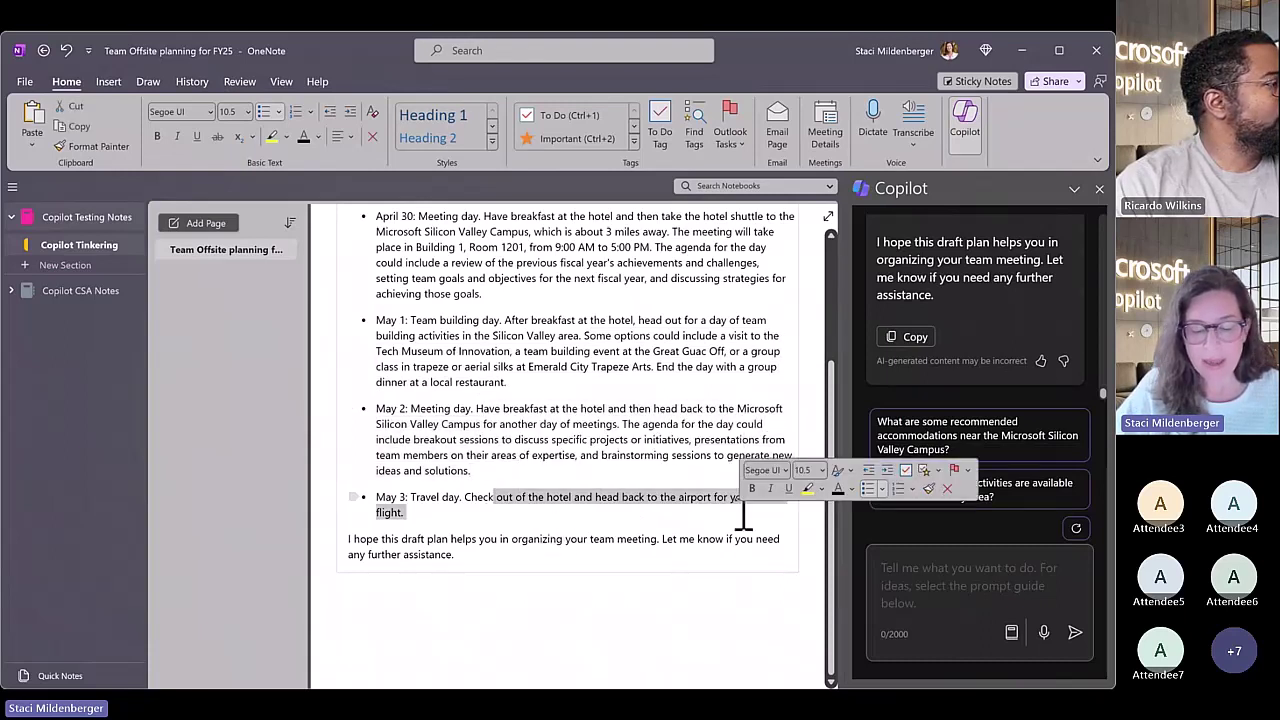
left_click(597, 514)
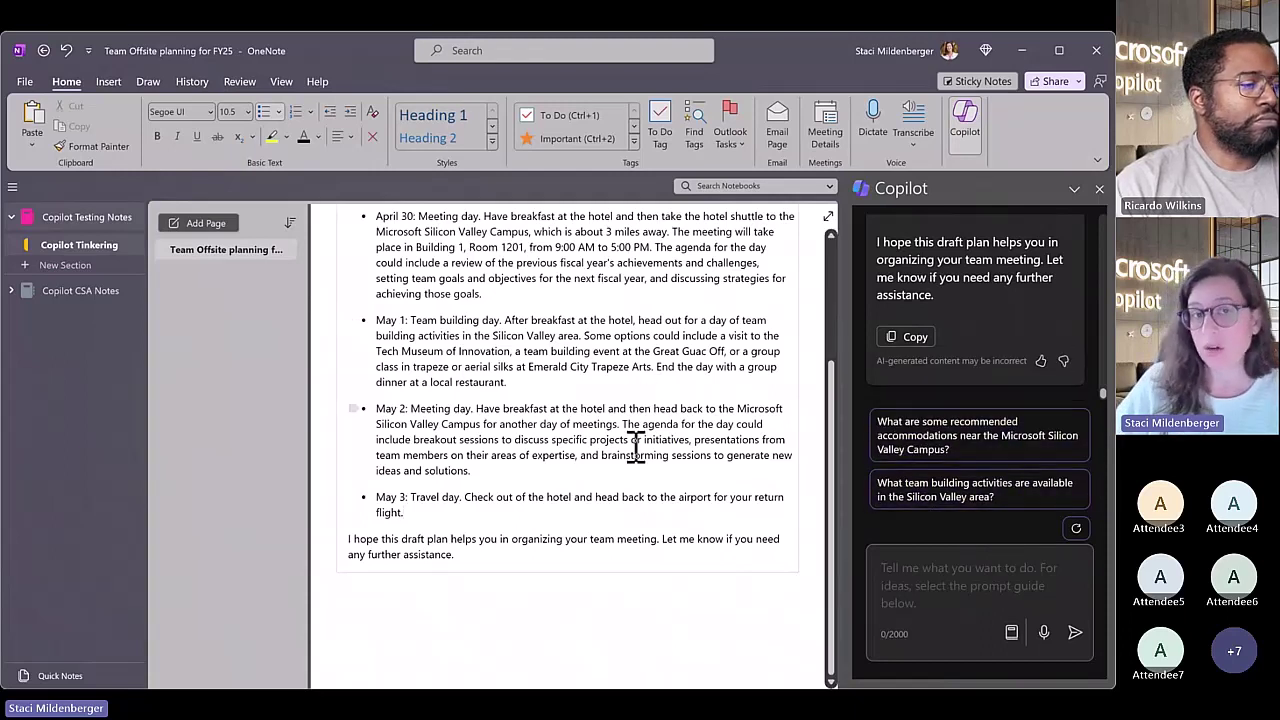
- Ask Copilot the suggested question about team building activities available in the Silicon Valley area and review the options in its answer
left_click(990, 492)
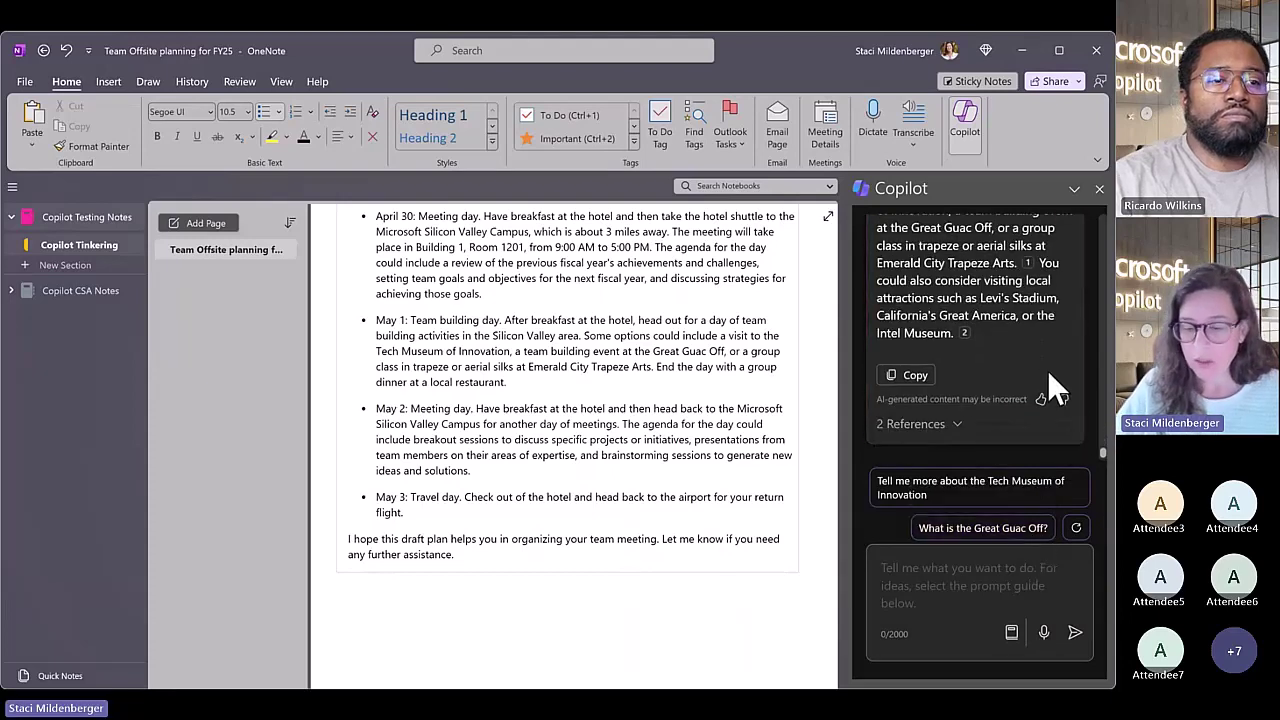
scroll(1045, 370, "up", 2)
scroll(1045, 368, "up", 1)
scroll(1045, 368, "down", 1)
left_click_drag(924, 268, 1040, 258)
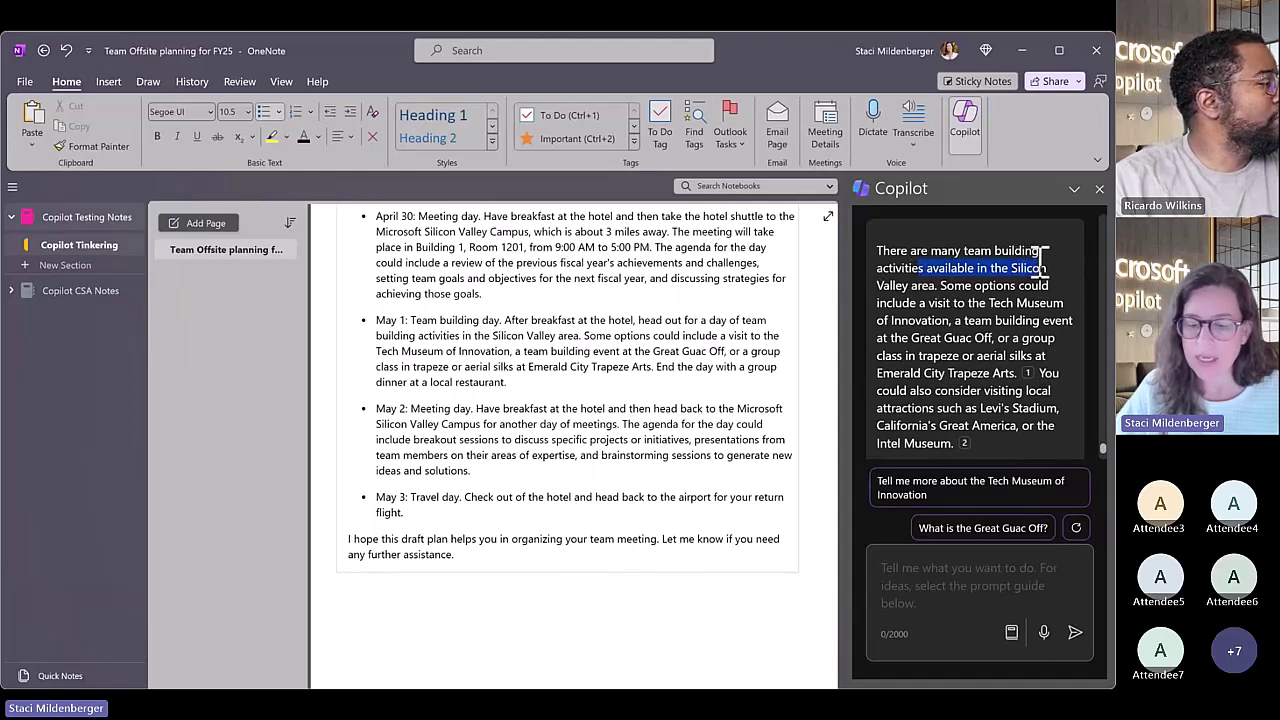
left_click(1002, 362)
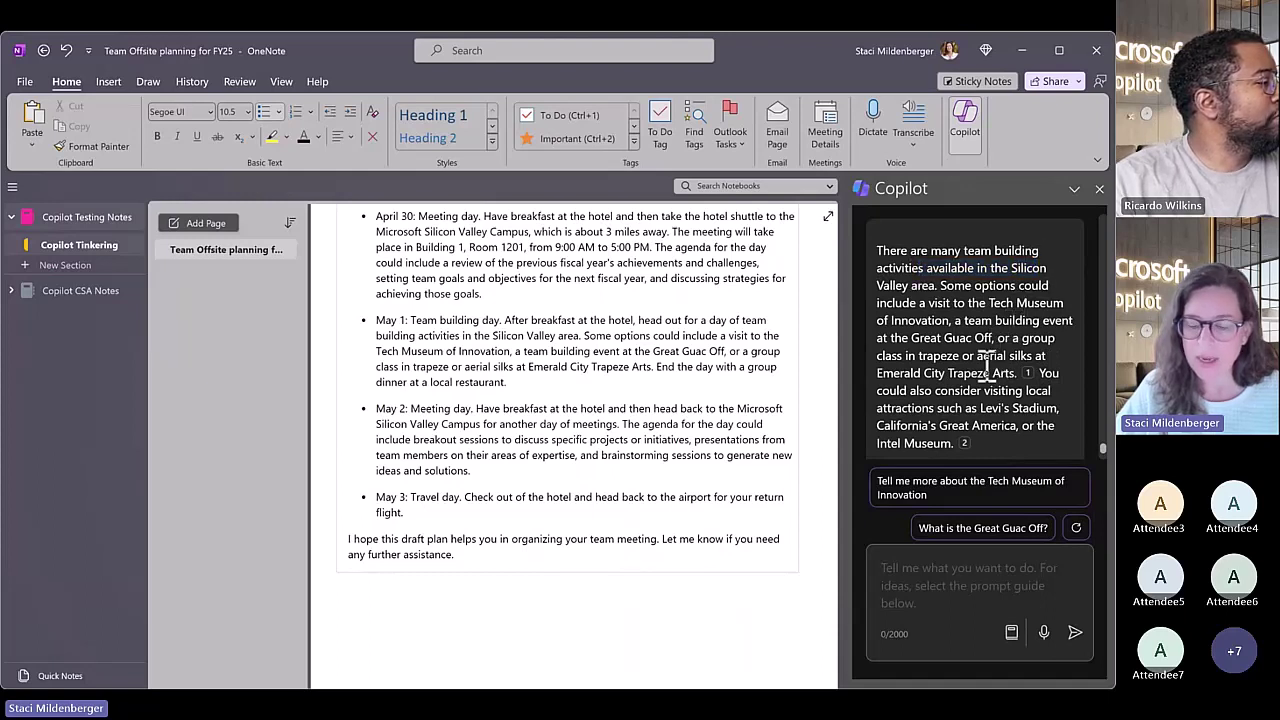
scroll(987, 366, "down", 1)
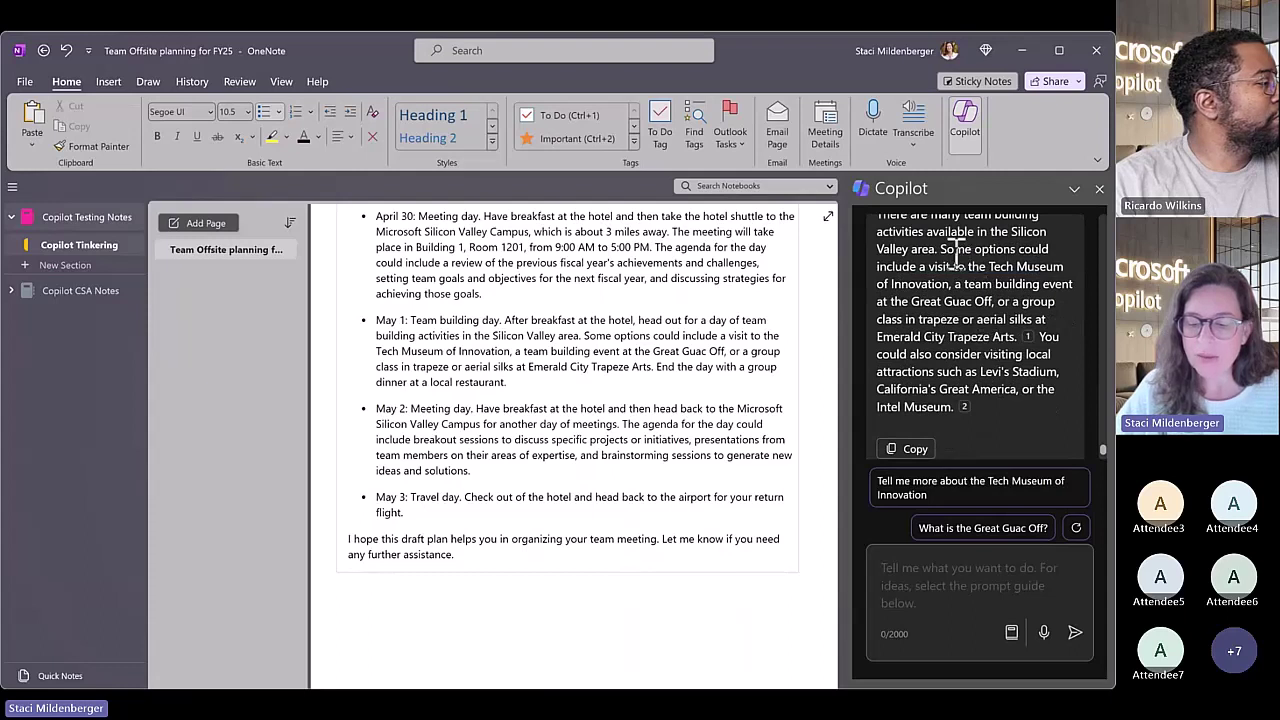
left_click_drag(987, 268, 948, 298)
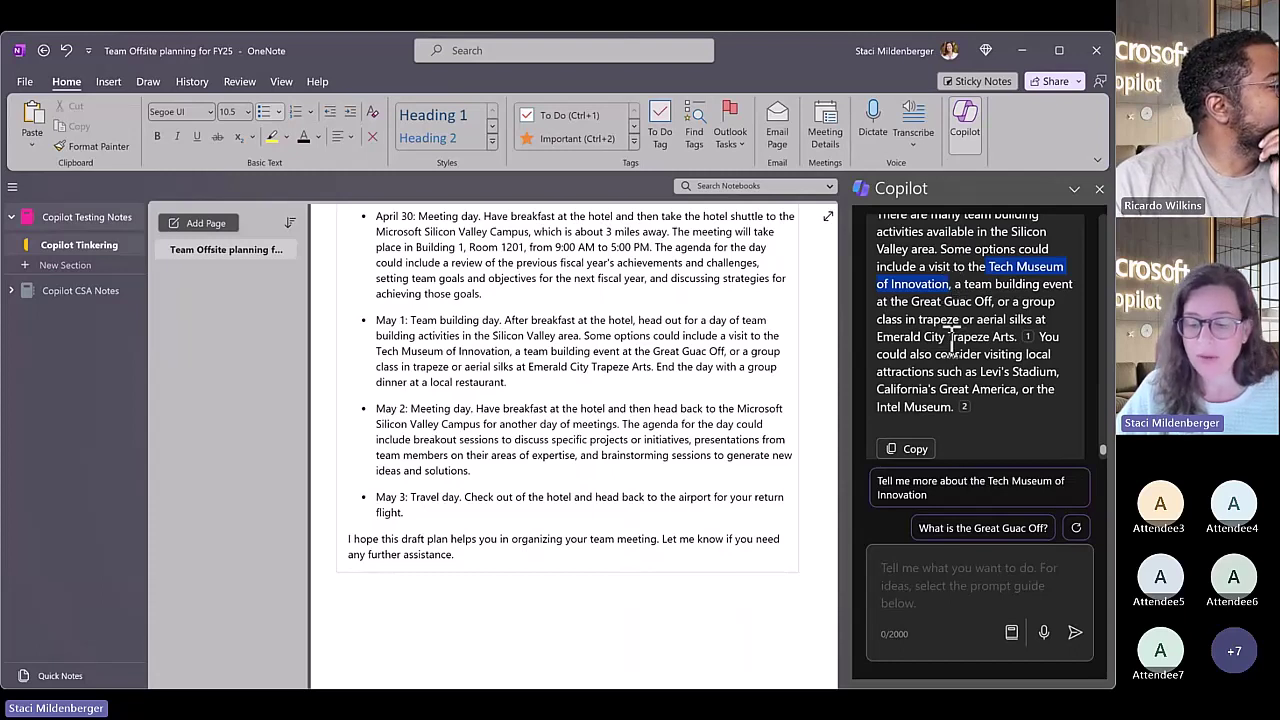
left_click_drag(910, 302, 996, 304)
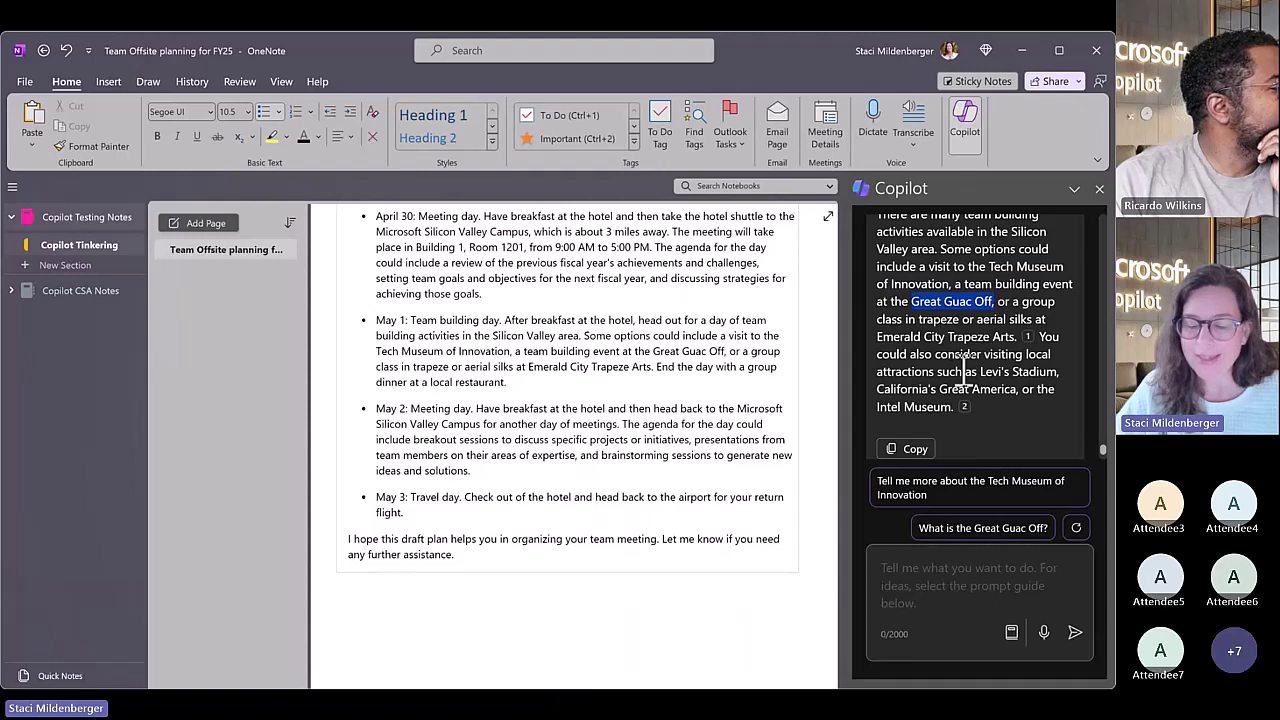
- Expand the references under Copilot's team building activities answer and check which sources it used
mouse_move(1029, 341)
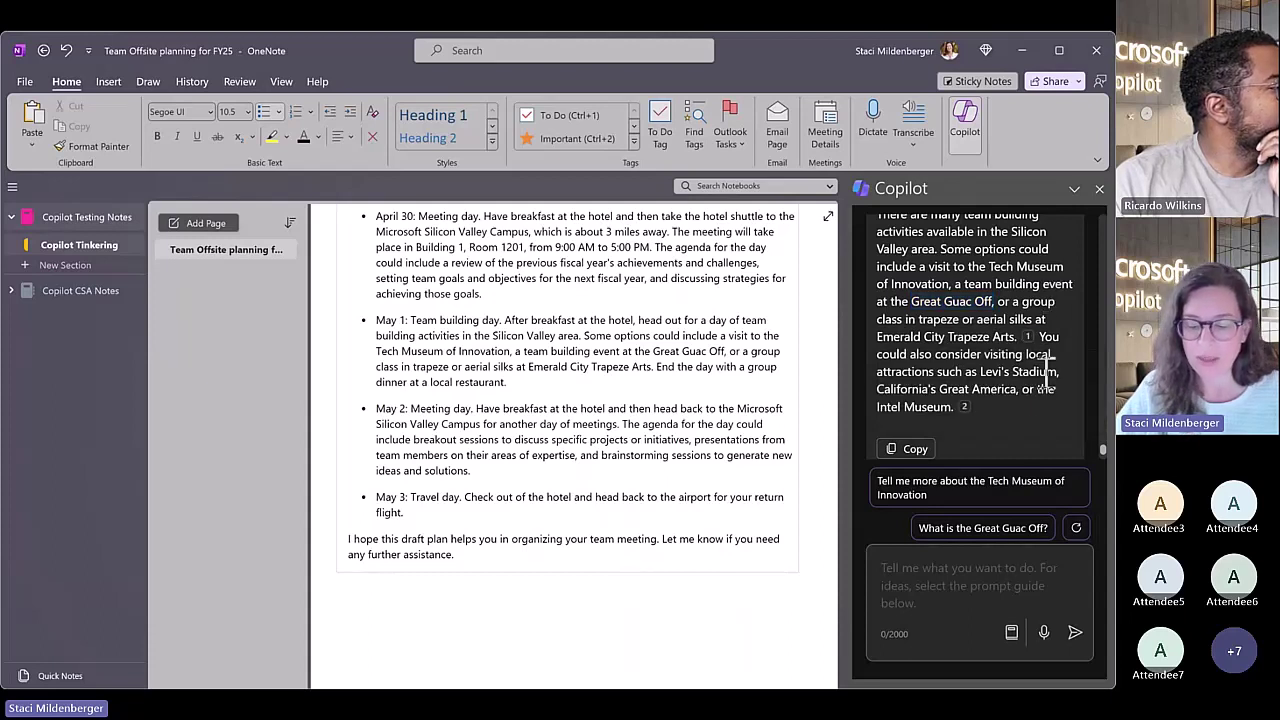
scroll(1031, 417, "down", 2)
mouse_move(975, 345)
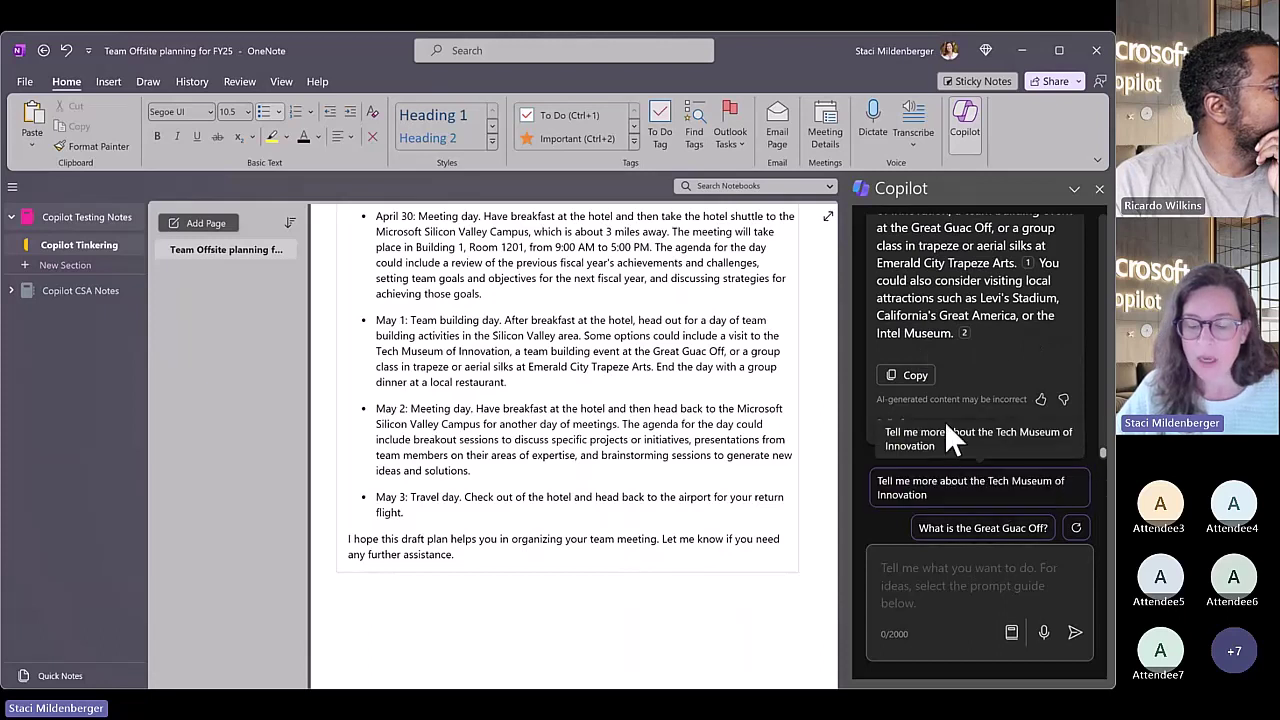
left_click(995, 420)
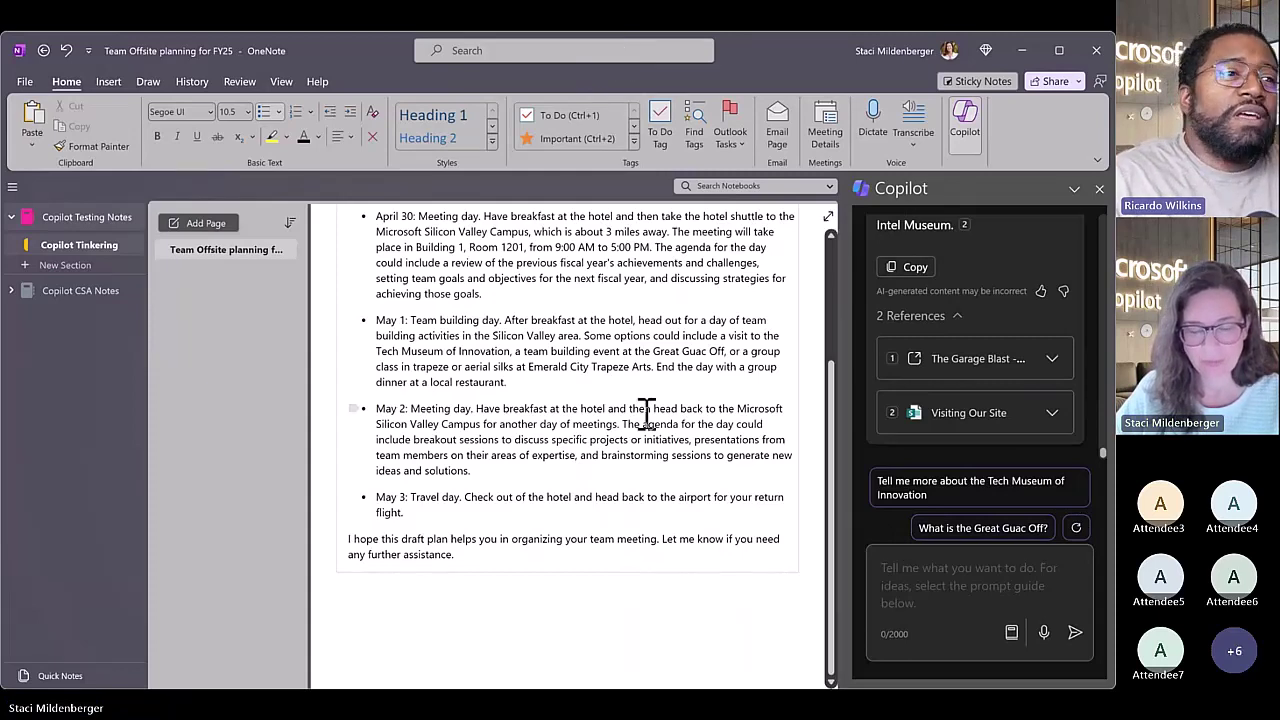
scroll(646, 414, "up", 5)
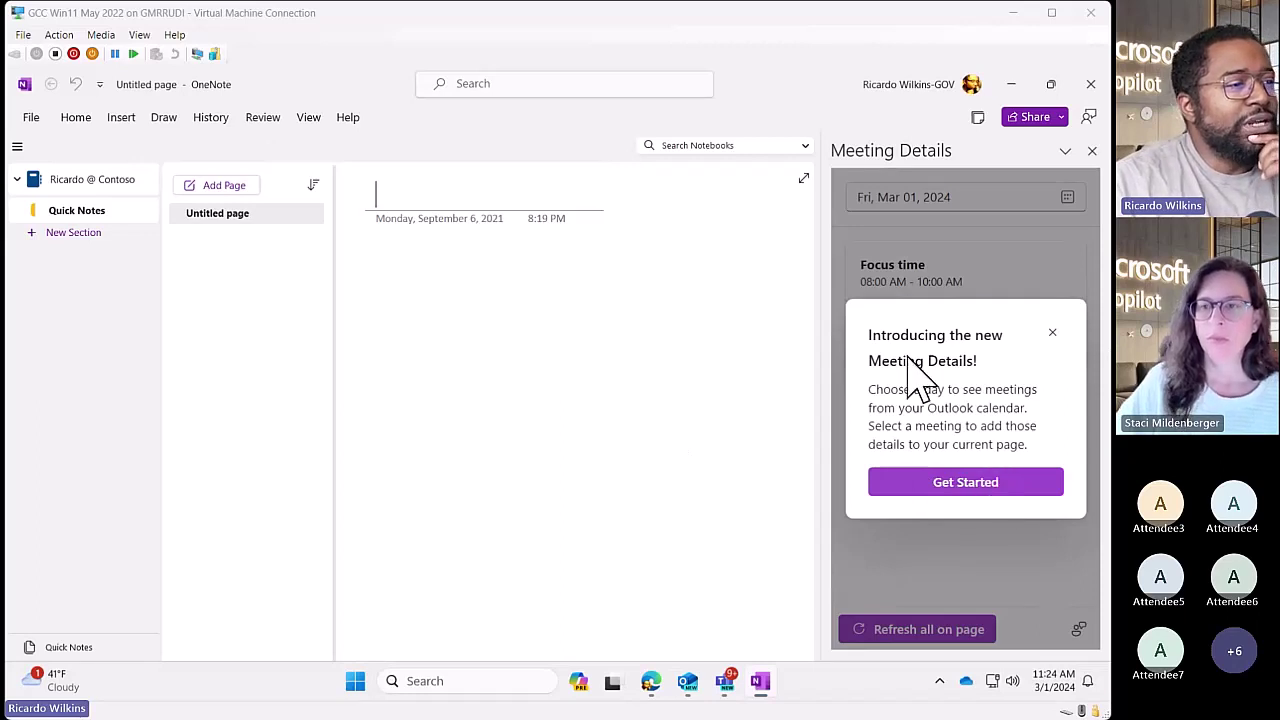
- Get past the Meeting Details introduction and add the details of the March 1, 2024 meeting test1 to the untitled page
left_click(965, 482)
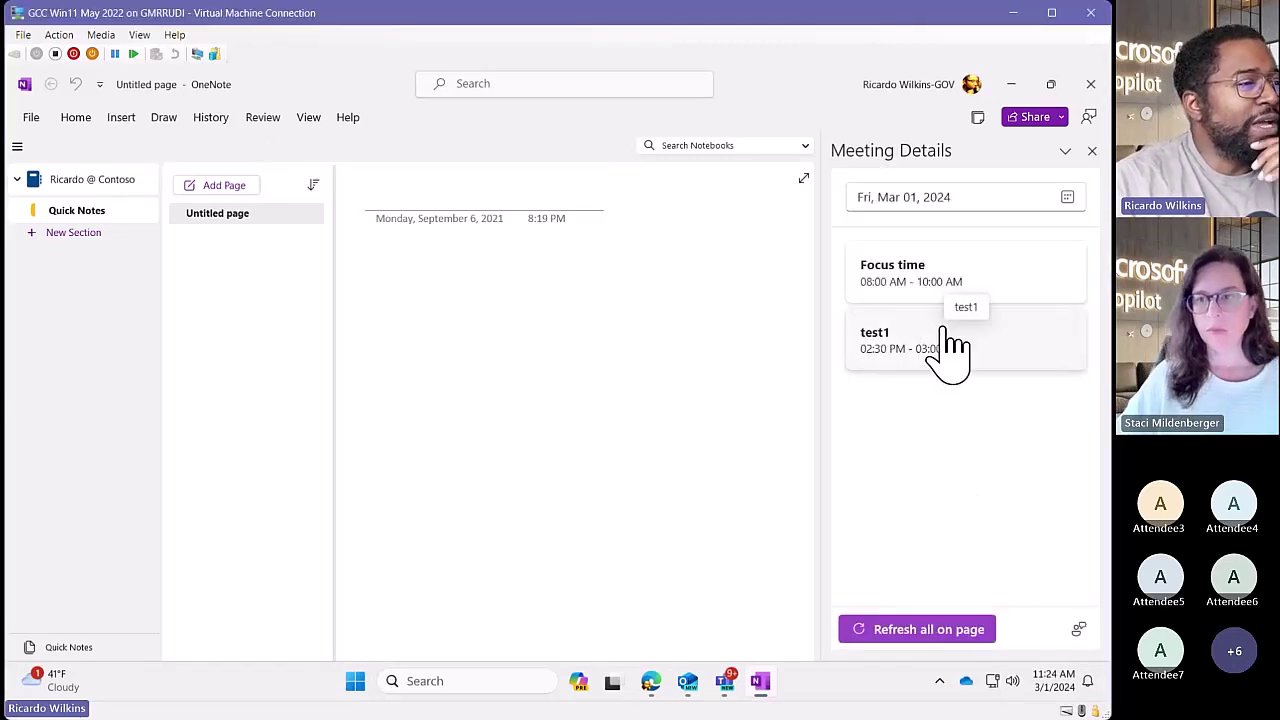
left_click(950, 360)
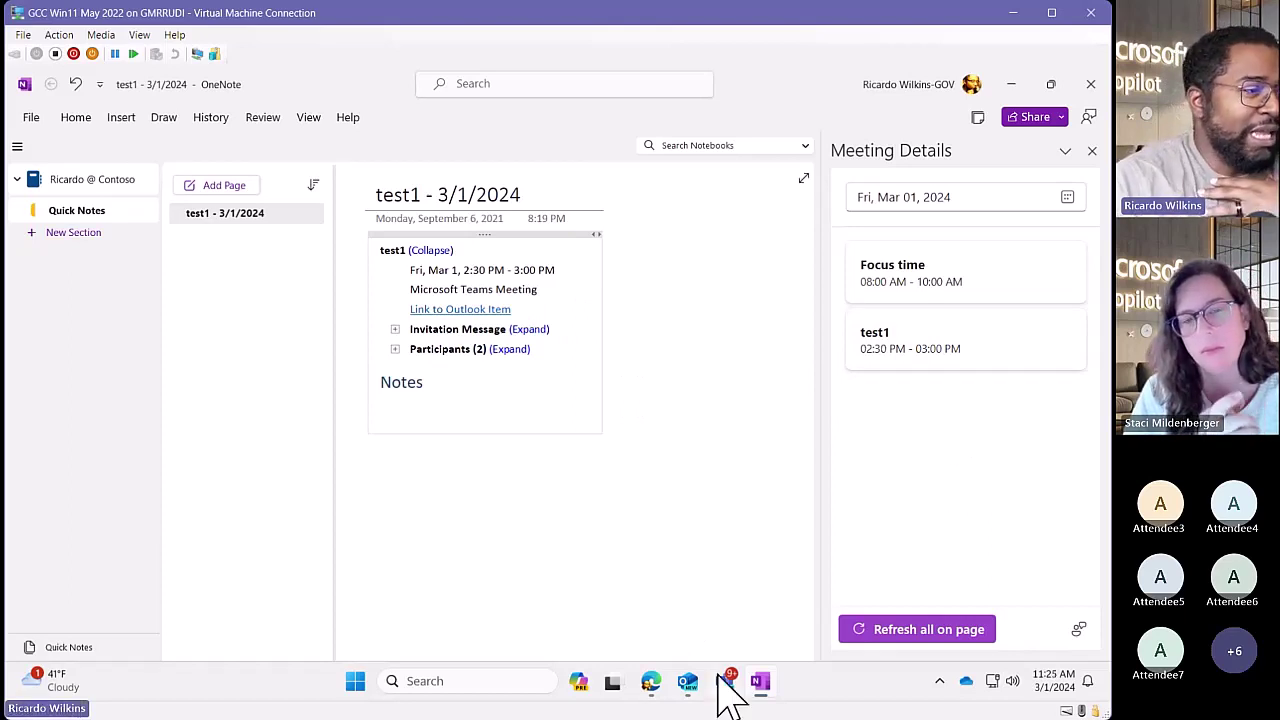
- Switch to Edge with the article Refreshing Meeting Details on OneNote on Windows and decline its survey invitation
mouse_move(716, 698)
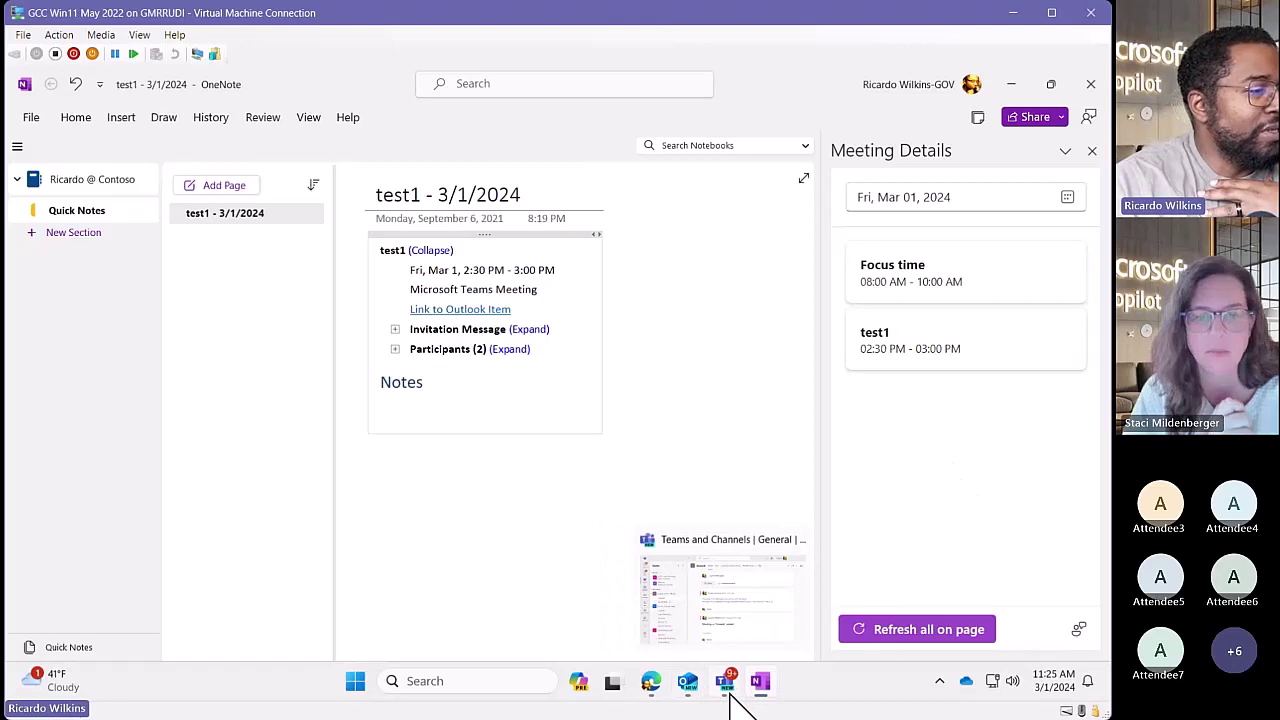
left_click(651, 684)
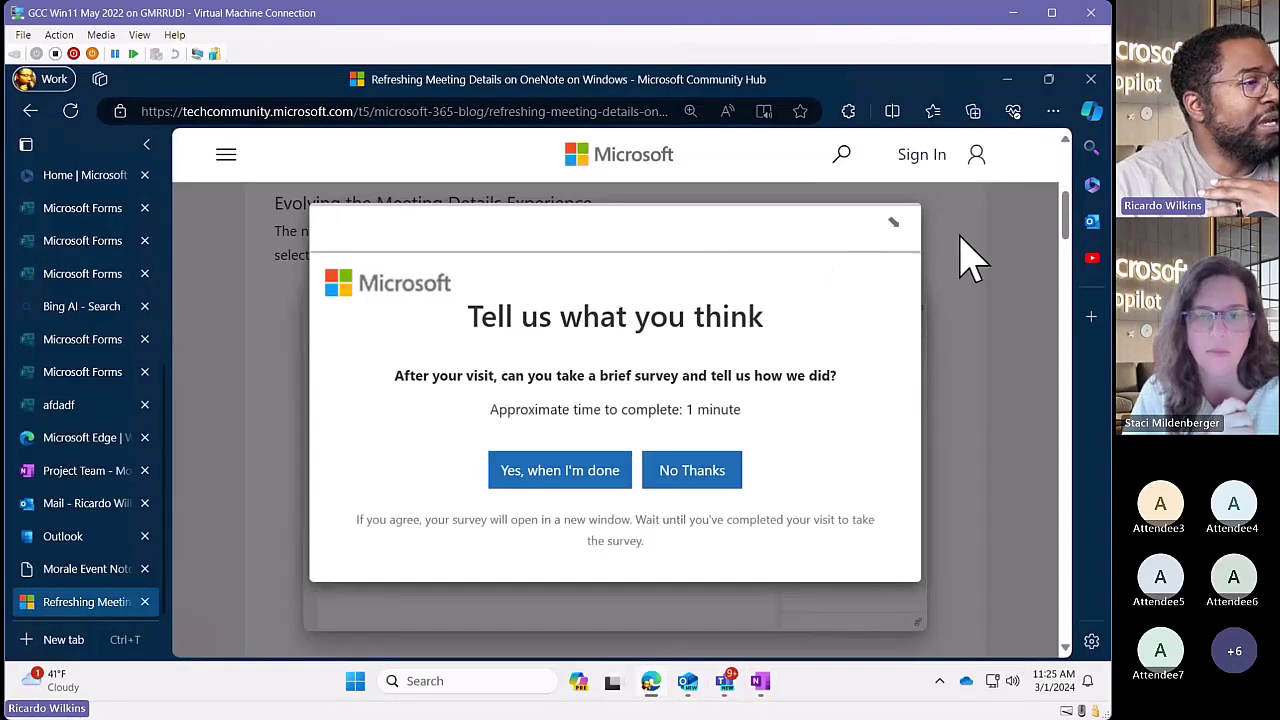
left_click(702, 474)
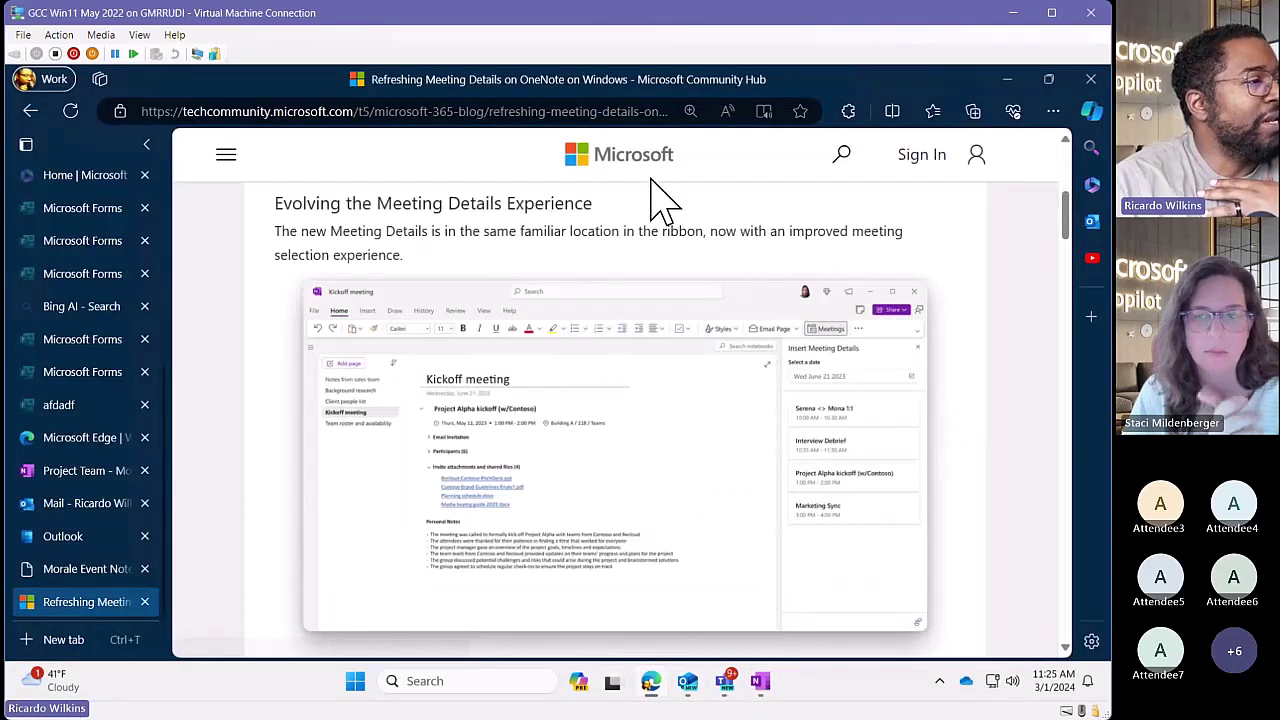
- Copy the web address of the Refreshing Meeting Details article and return to the page
left_click(552, 111)
right_click(552, 111)
left_click(622, 316)
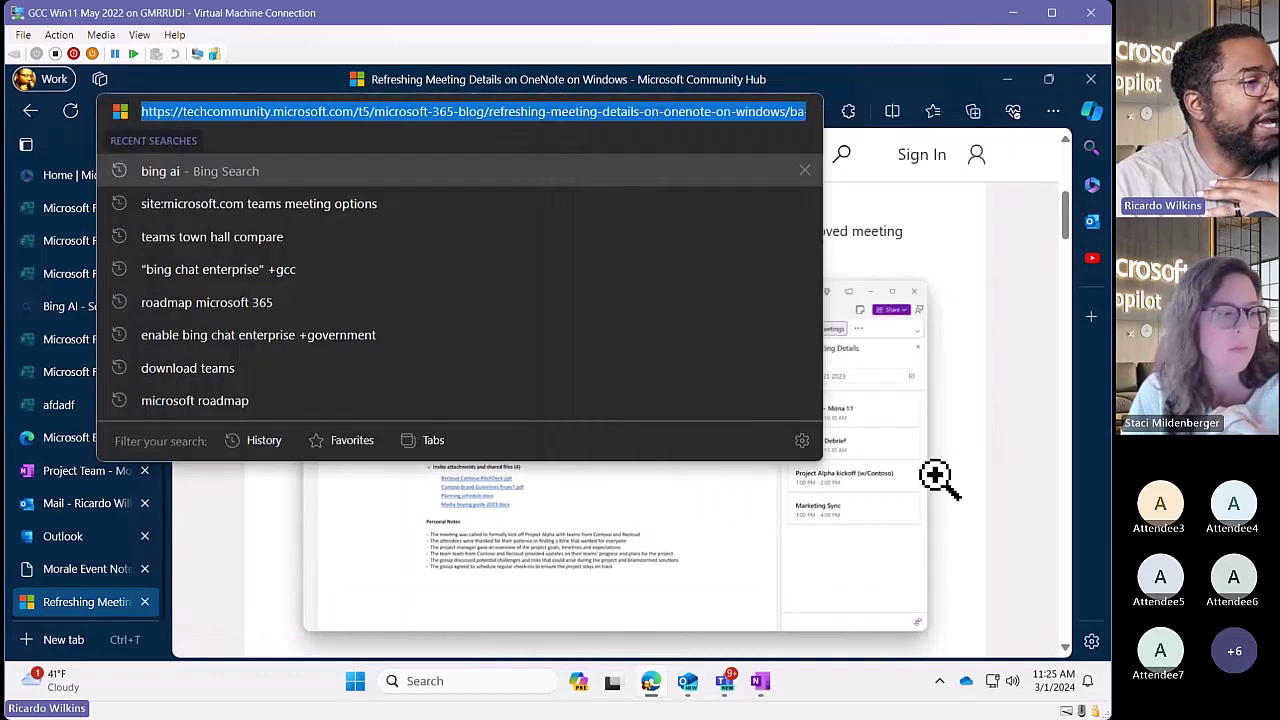
left_click(973, 490)
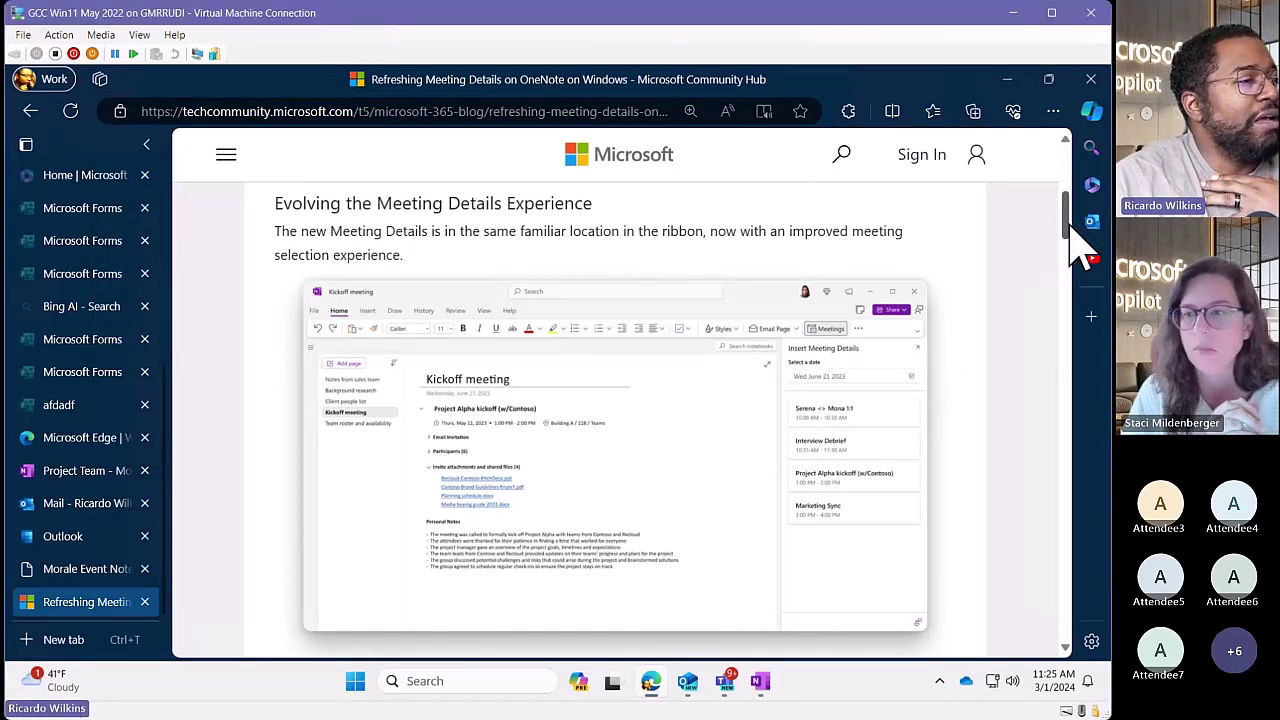
- Examine the article's Project Alpha kickoff illustration of Loop collaborative notes and annotations on the OneNote canvas
left_click_drag(1069, 224, 1080, 323)
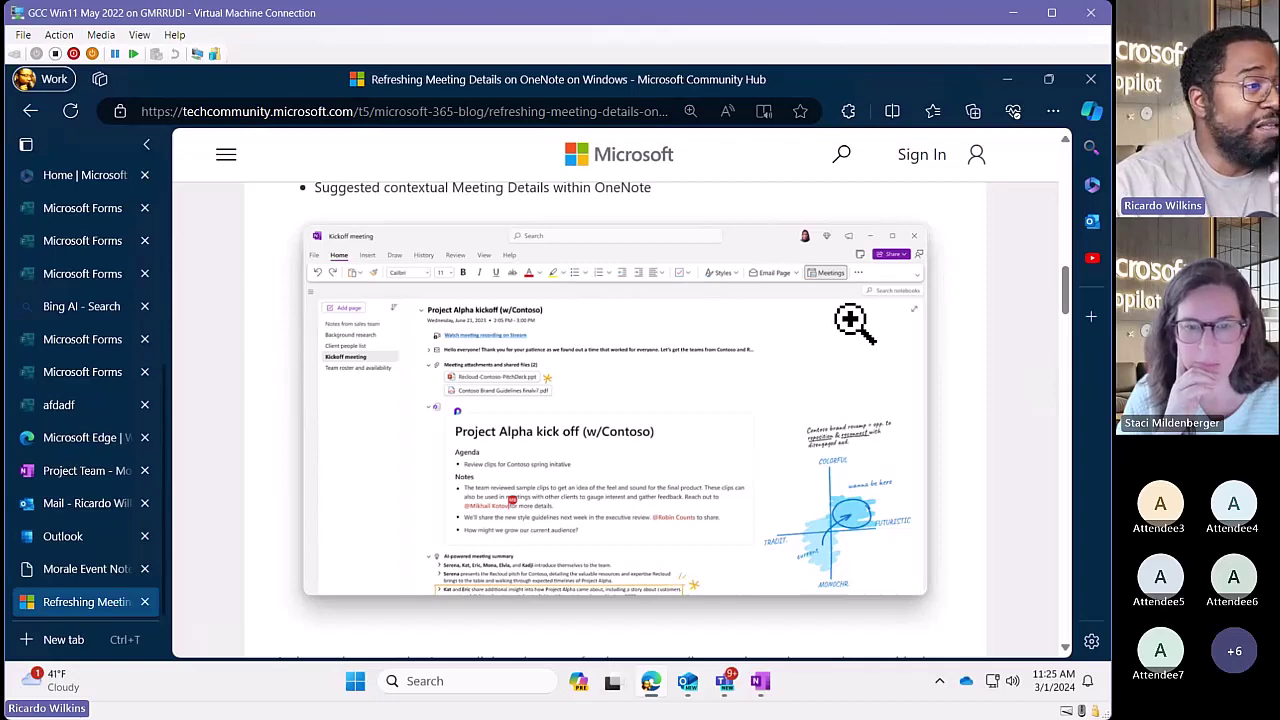
scroll(600, 430, "down", 1)
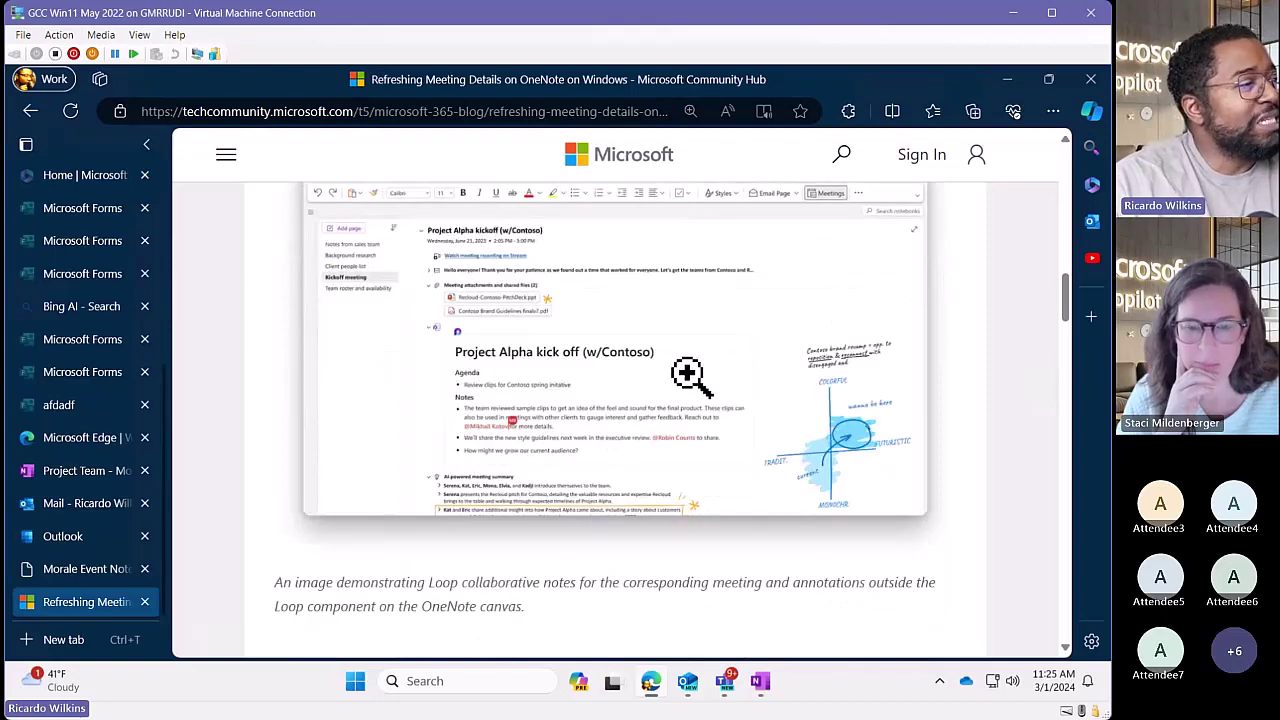
scroll(688, 375, "up", 1)
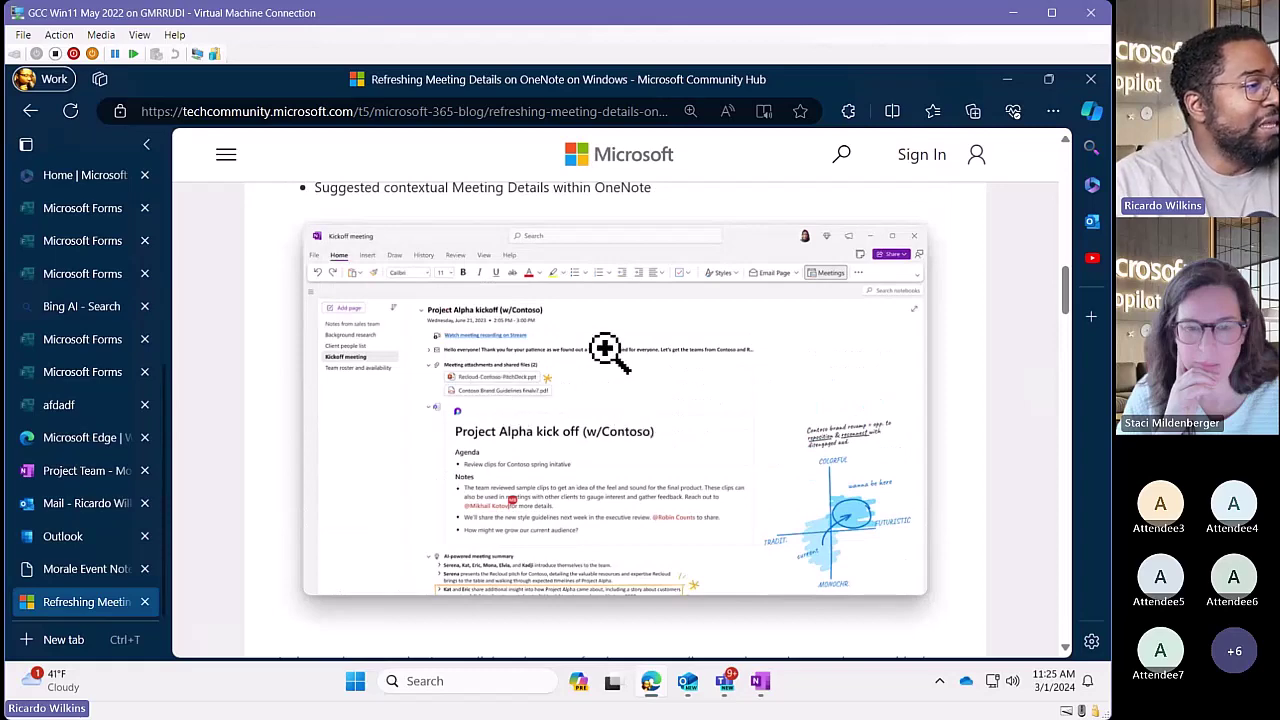
scroll(749, 475, "down", 1)
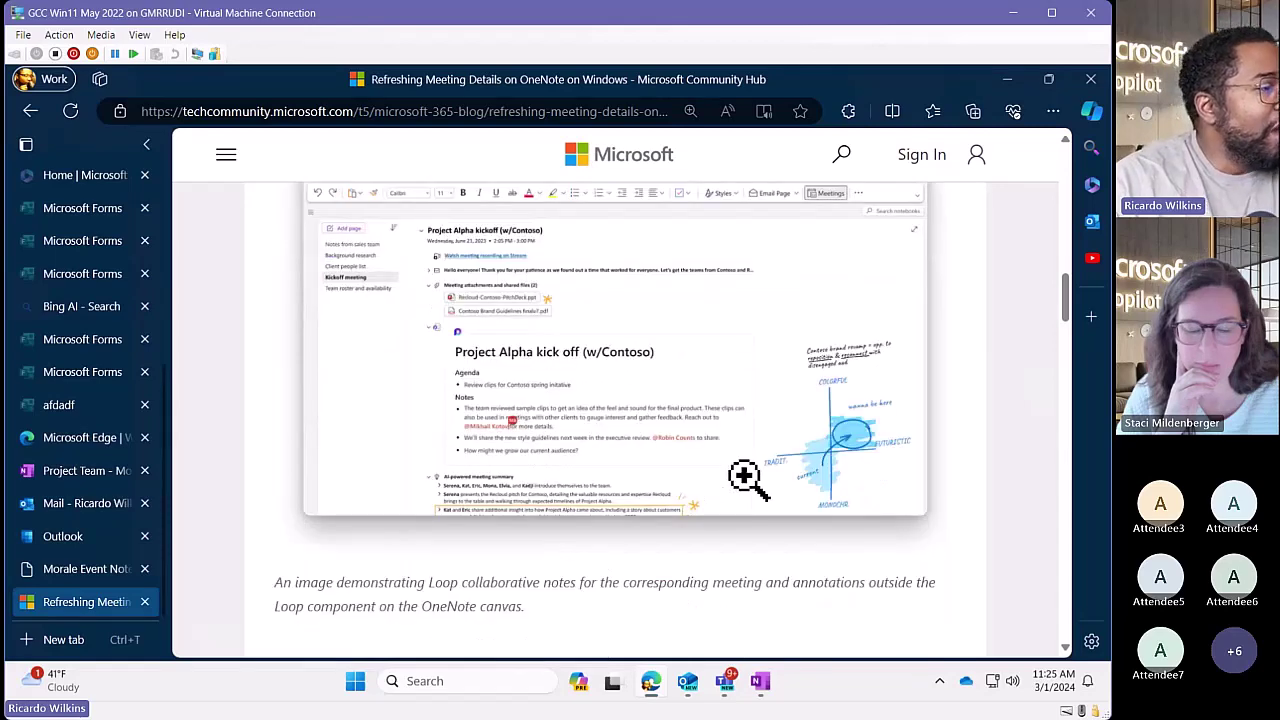
scroll(745, 478, "up", 1)
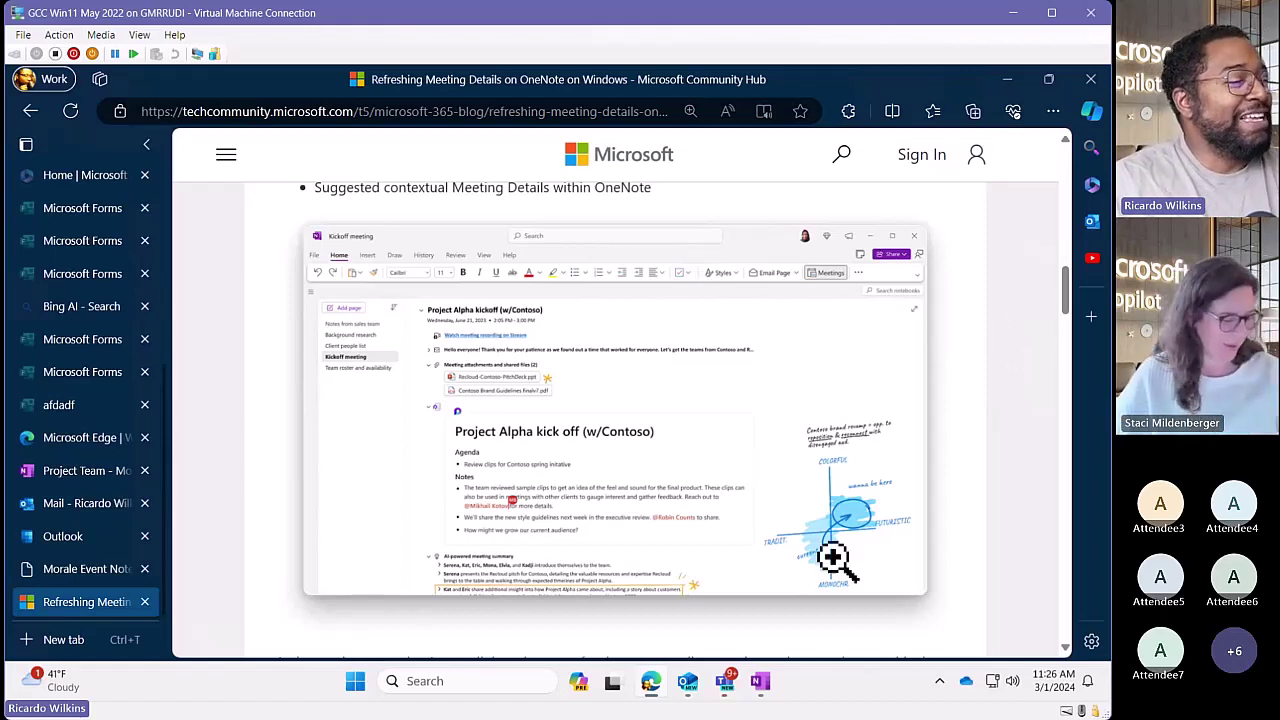
left_click(726, 684)
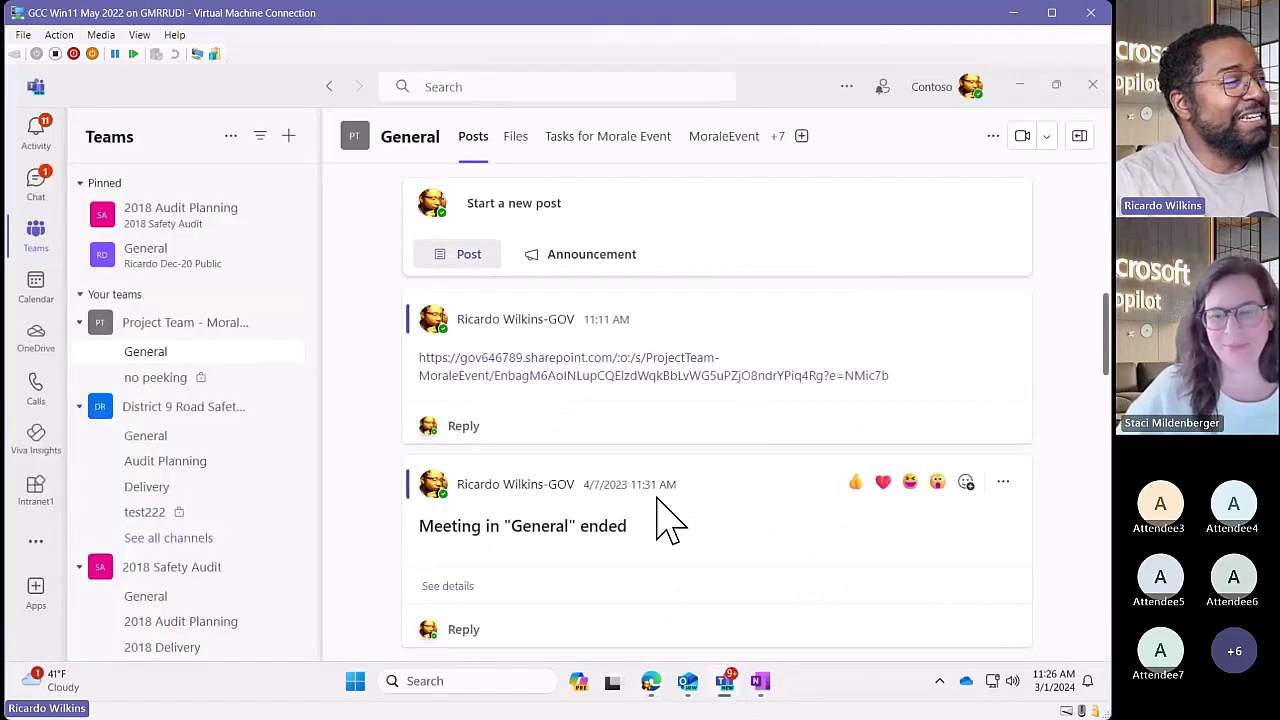
left_click(727, 688)
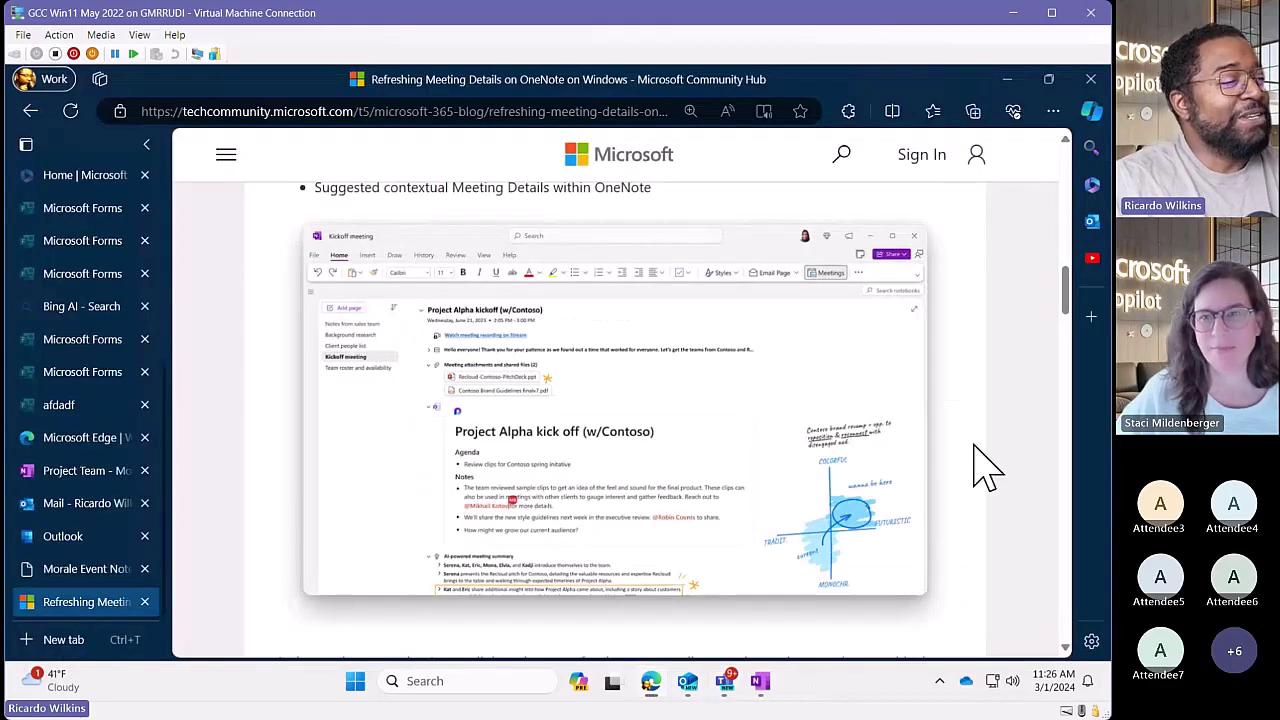